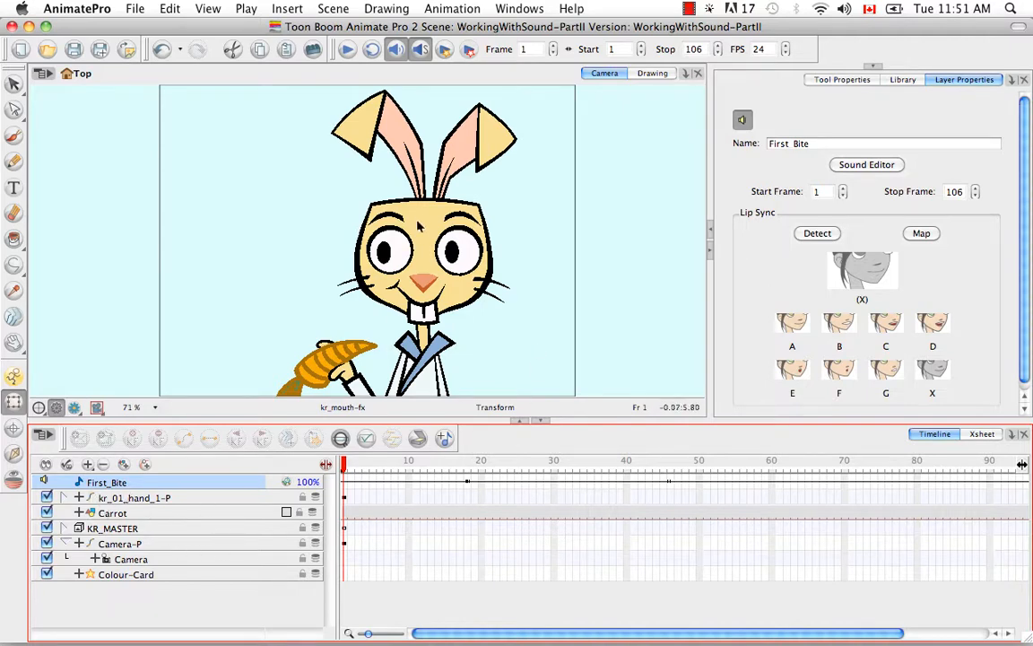
# Play the scene with its sound through to the end and return to frame 1
pyautogui.click(348, 50)
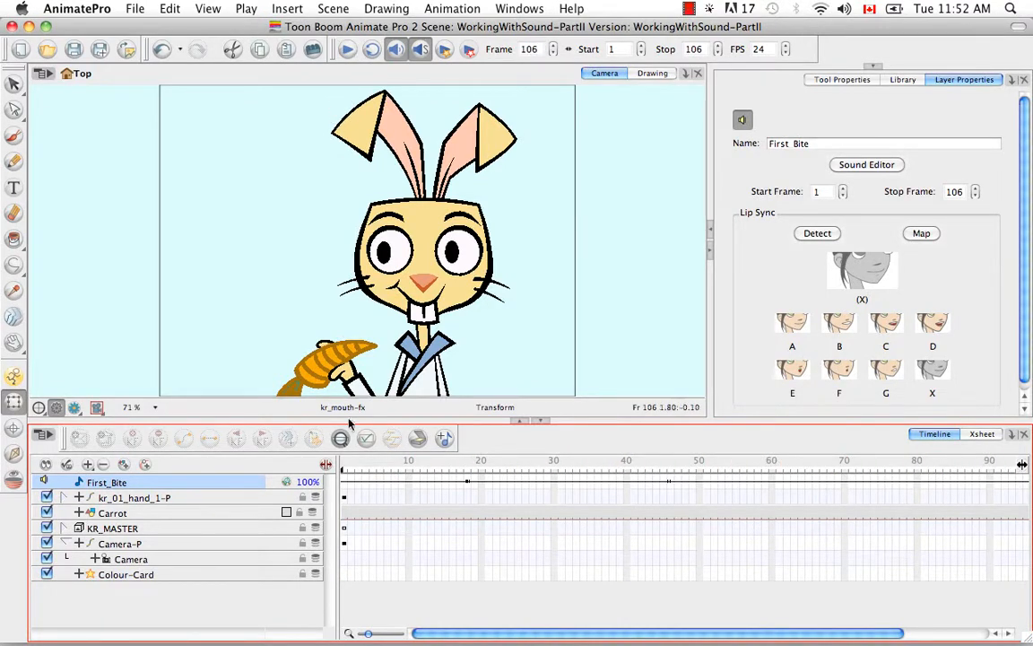
pyautogui.click(344, 463)
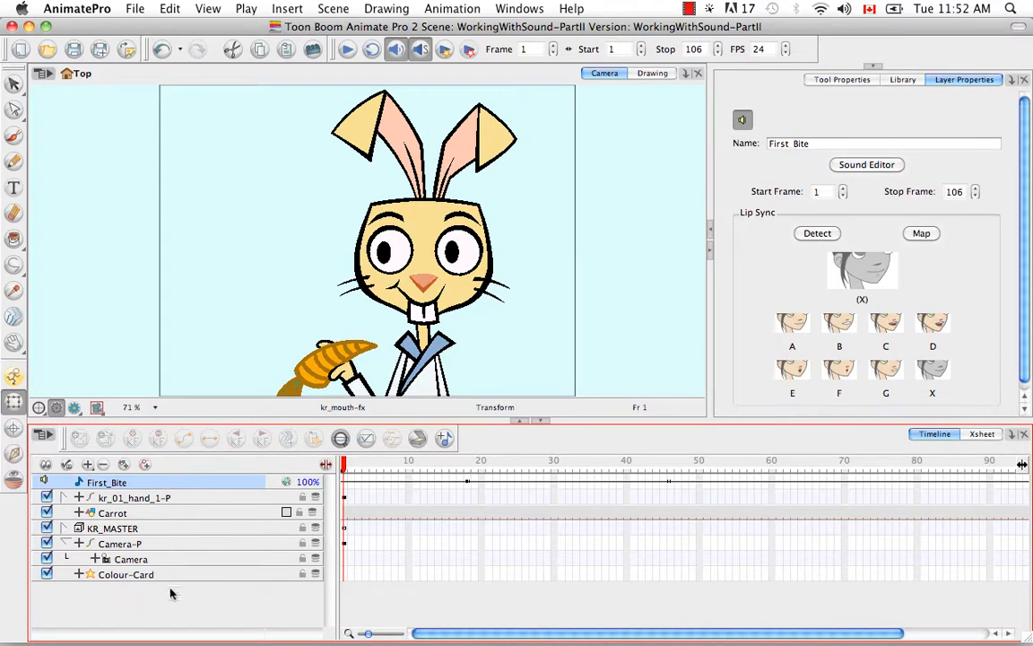
# Hide and show the kr_01_hand_1-P, Carrot, KR_MASTER and Colour-Card layers one by one to identify their contents
pyautogui.click(48, 498)
pyautogui.click(47, 498)
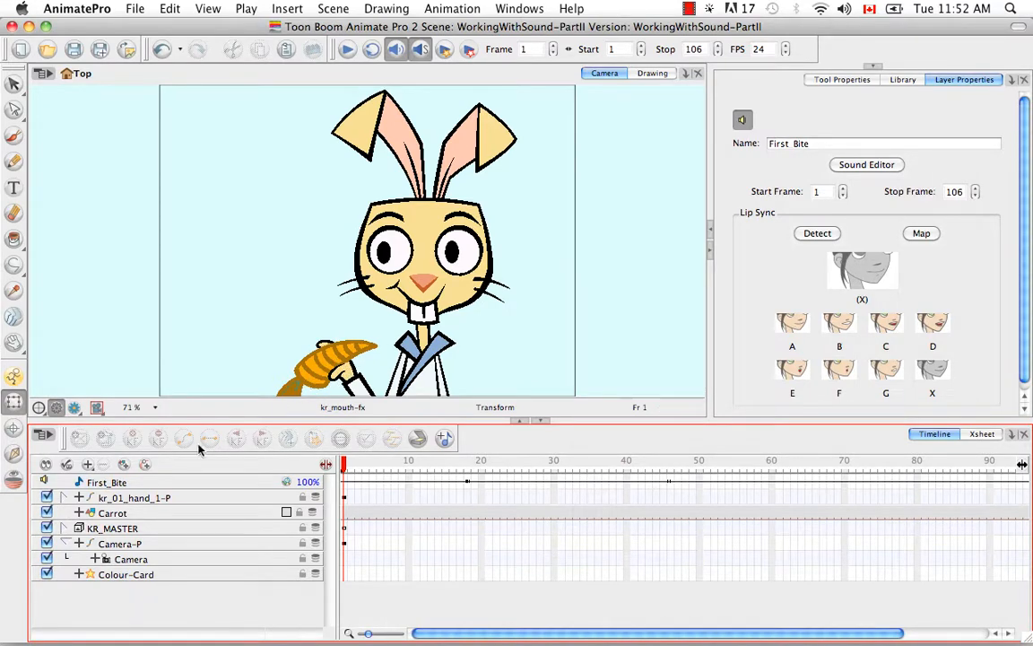
pyautogui.click(47, 513)
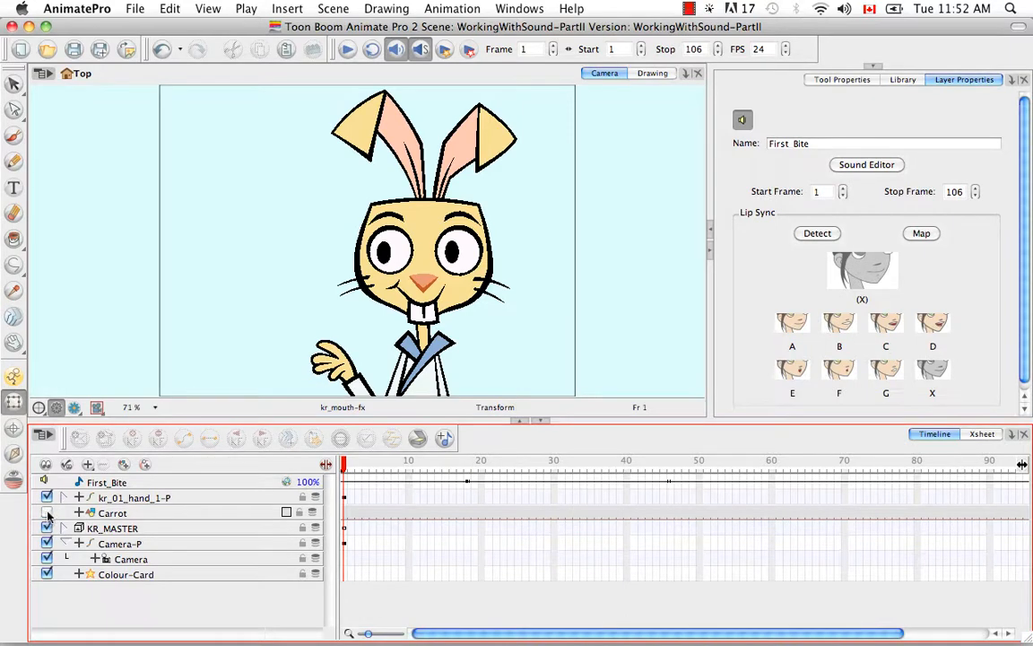
pyautogui.click(46, 513)
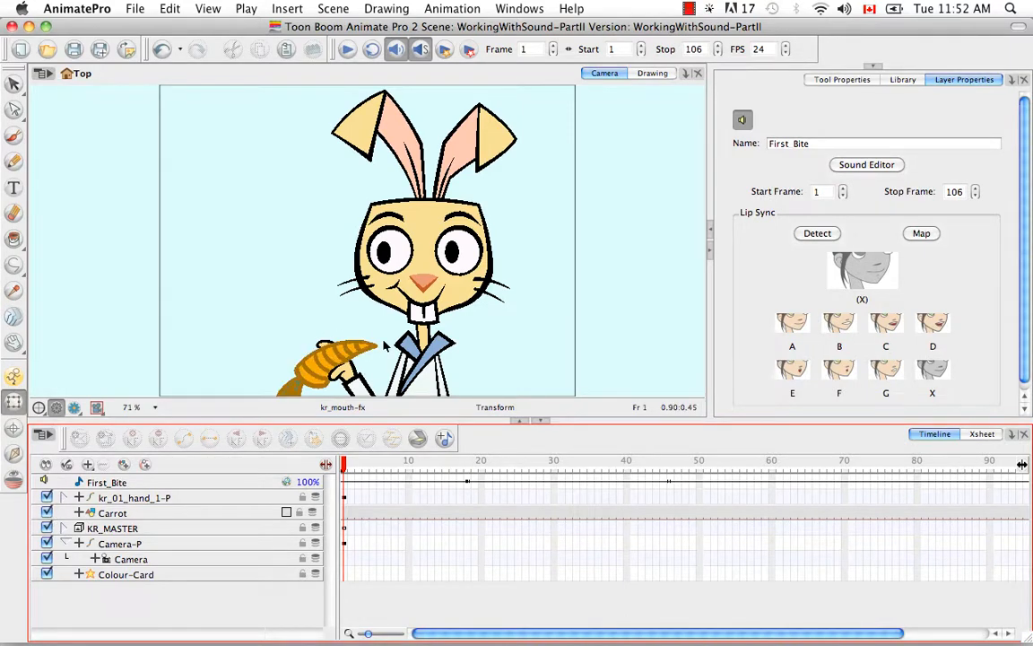
pyautogui.click(47, 529)
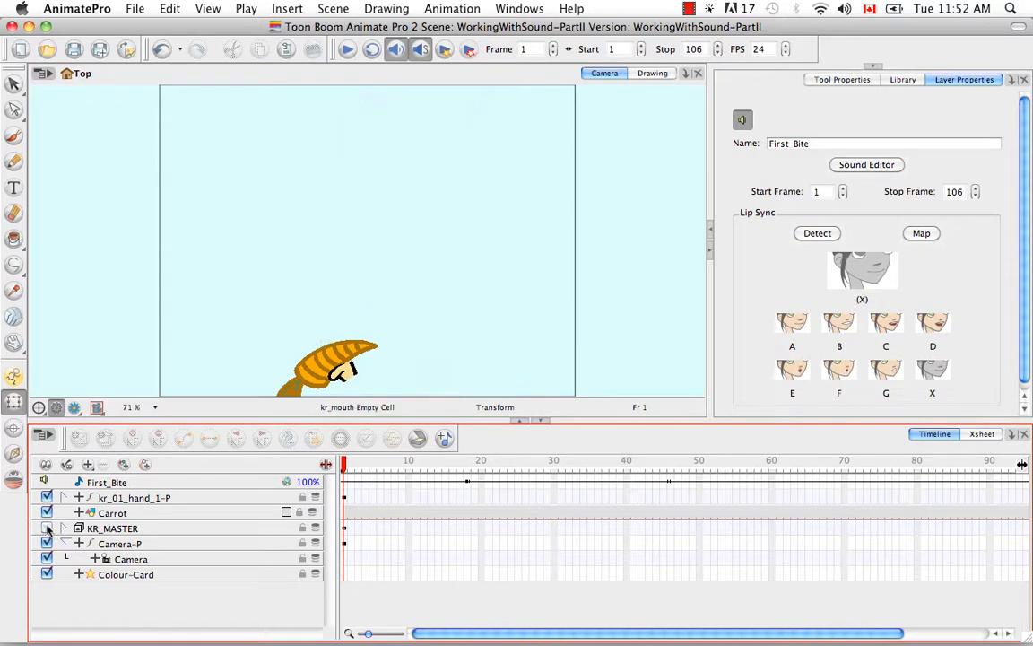
pyautogui.click(47, 528)
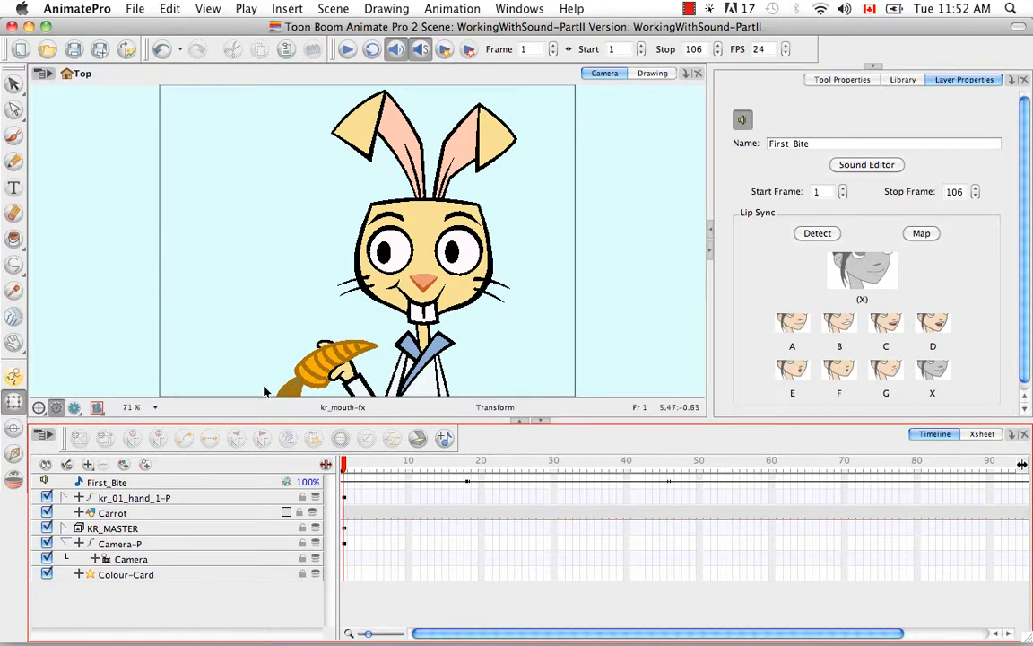
pyautogui.click(47, 574)
pyautogui.click(46, 574)
# Select the First_Bite sound layer and consult the mouth shapes in Lip-sync_InfoChart.pdf in Adobe Reader
pyautogui.click(206, 483)
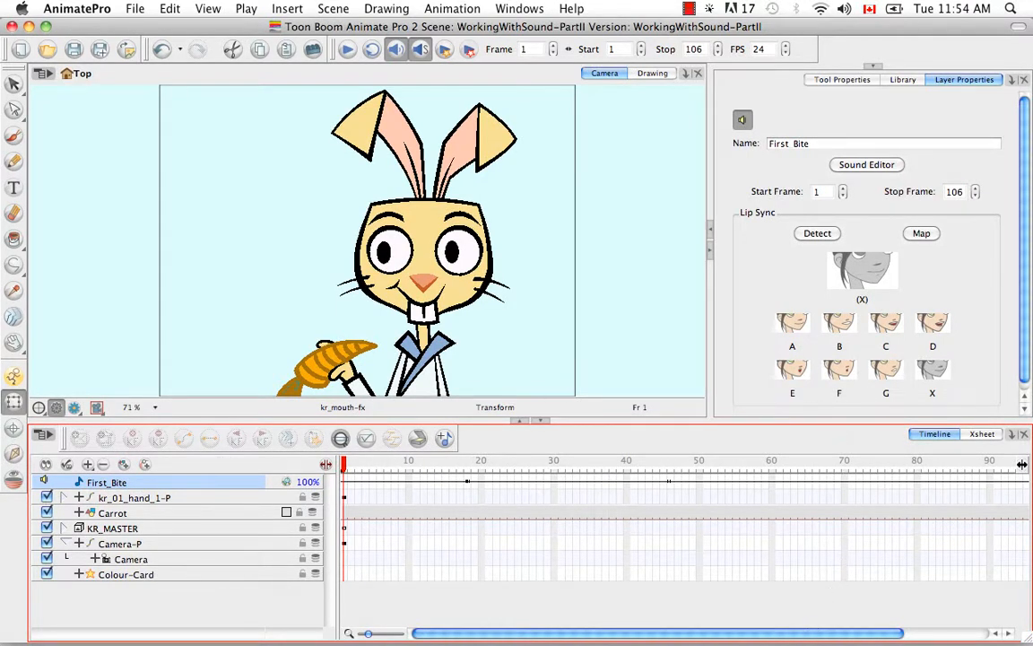
pyautogui.click(841, 605)
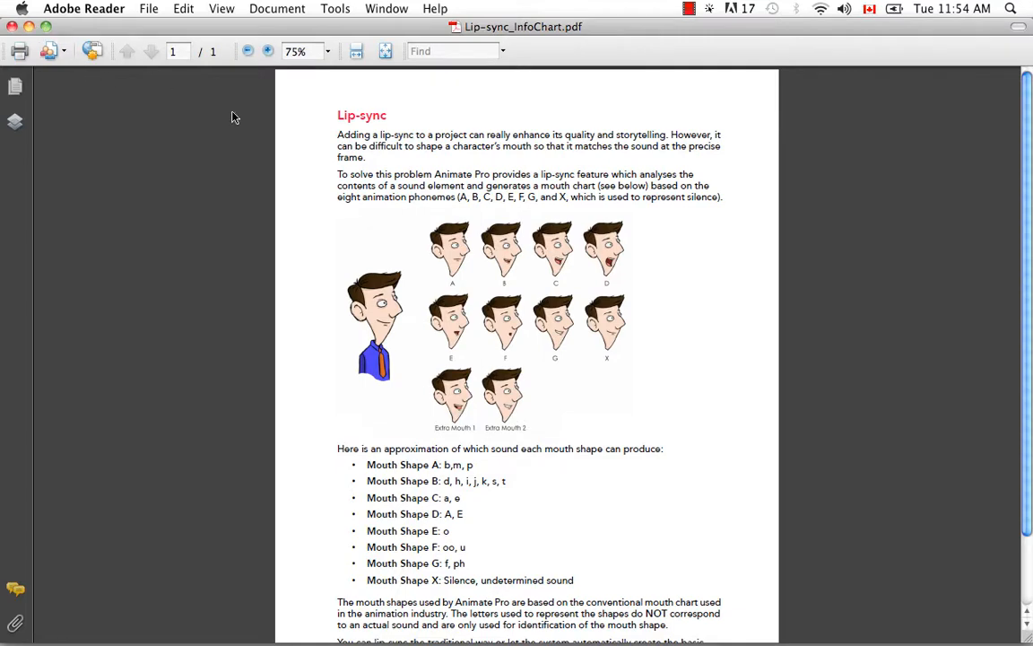
pyautogui.click(29, 27)
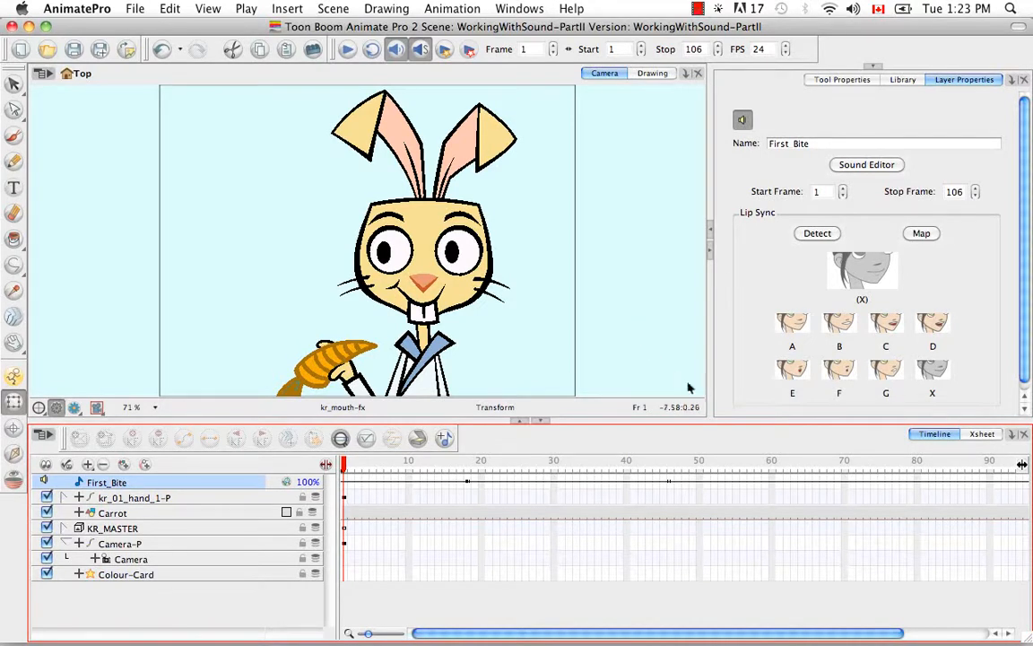
# Set the First_Bite column's sound display to Mouth Shapes in the Xsheet, look through its frames, and return to the timeline
pyautogui.click(983, 434)
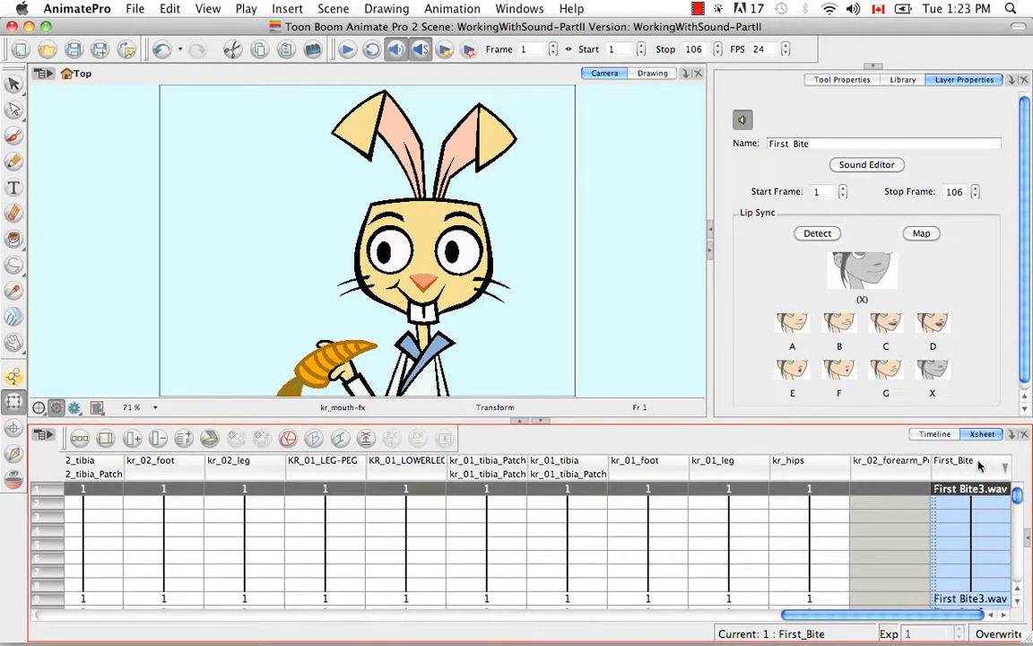
pyautogui.rightClick(962, 476)
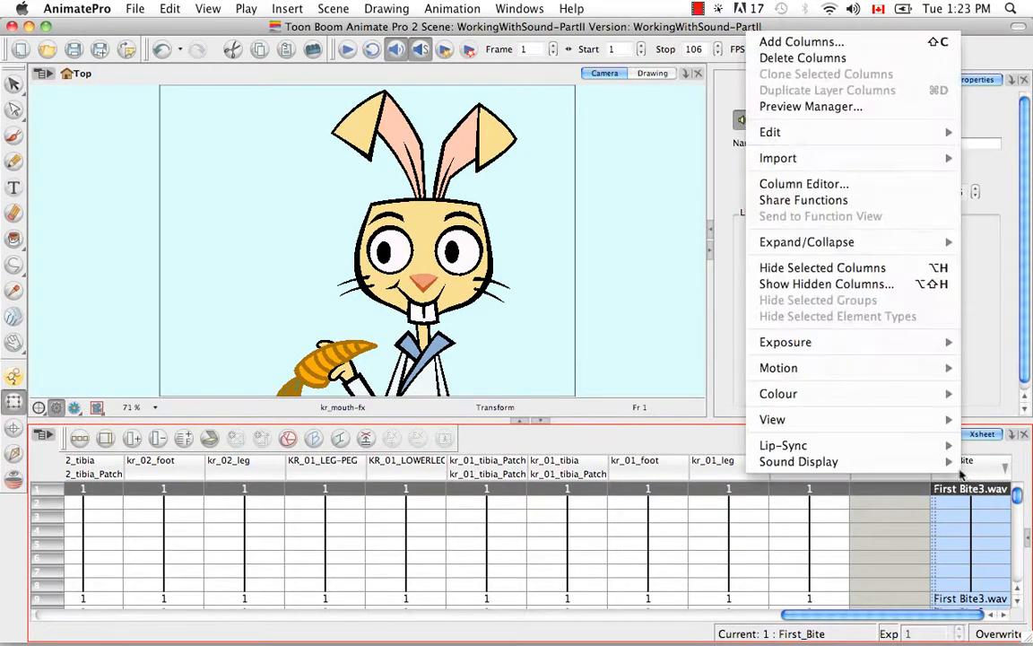
pyautogui.moveTo(799, 461)
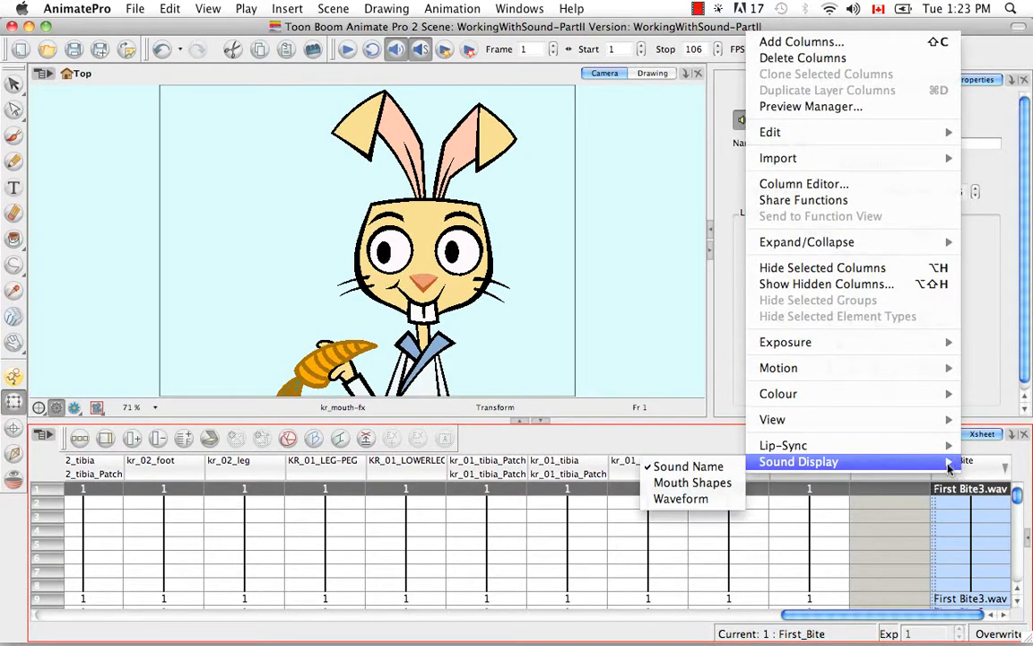
pyautogui.click(693, 483)
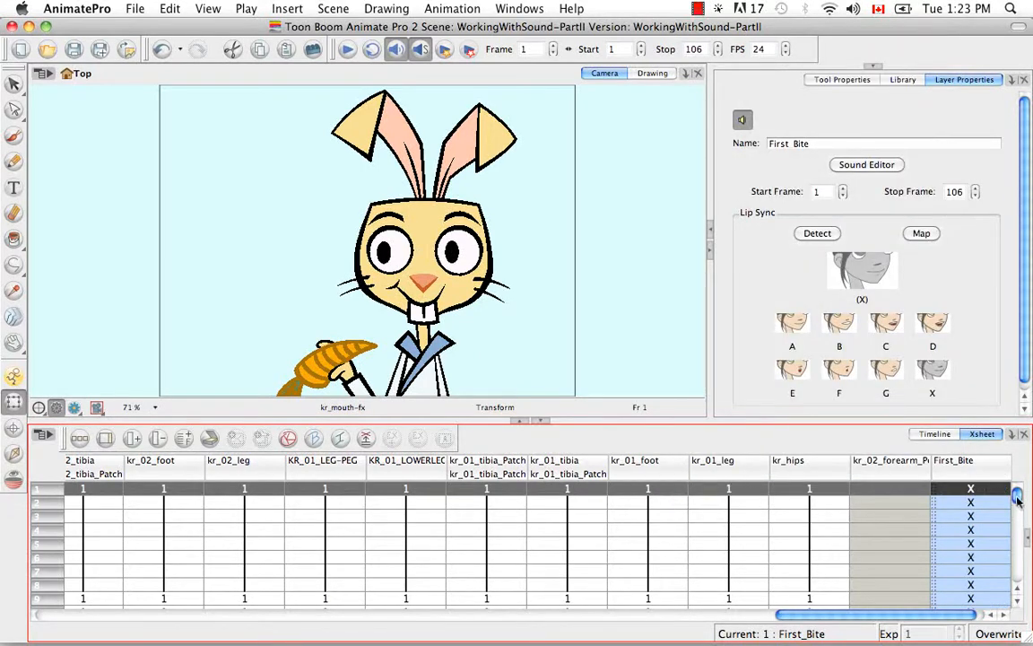
pyautogui.moveTo(1016, 496); pyautogui.dragTo(1016, 582)
pyautogui.moveTo(1018, 575); pyautogui.dragTo(1020, 498)
pyautogui.click(934, 434)
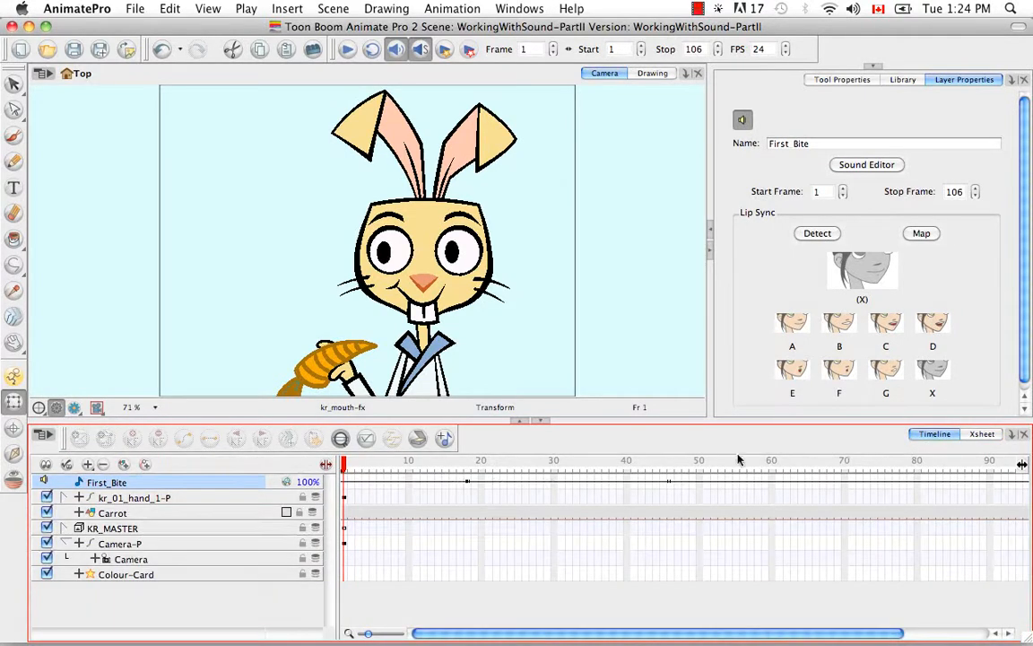
# Run Auto Lip-Sync Detection on the First_Bite sound layer at frame 26 and repeat the command on that layer
pyautogui.click(527, 483)
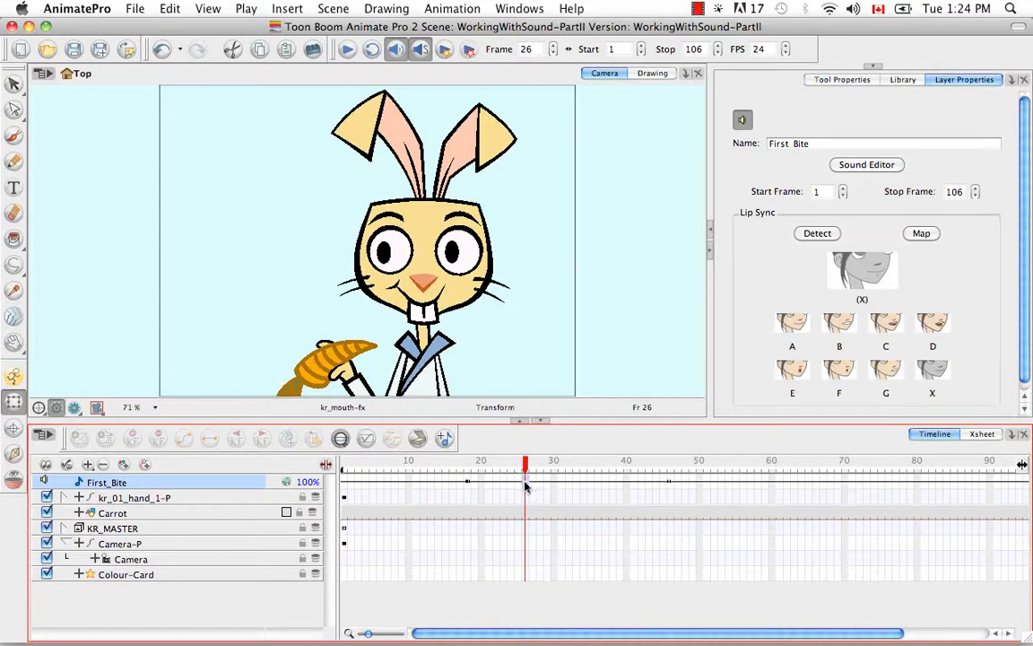
pyautogui.rightClick(526, 485)
pyautogui.moveTo(543, 486)
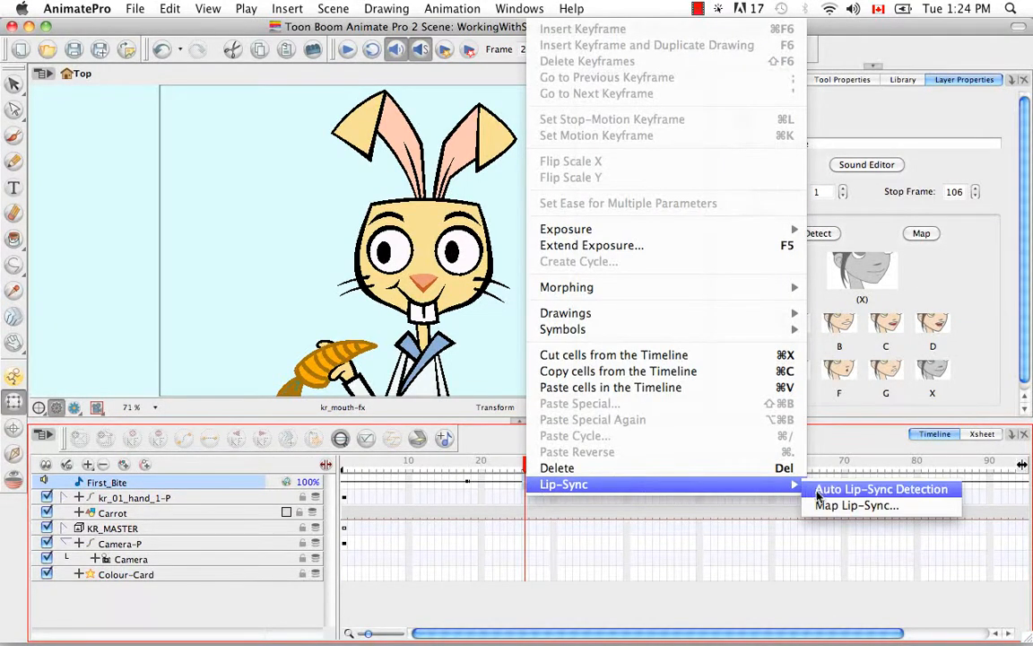
pyautogui.click(818, 491)
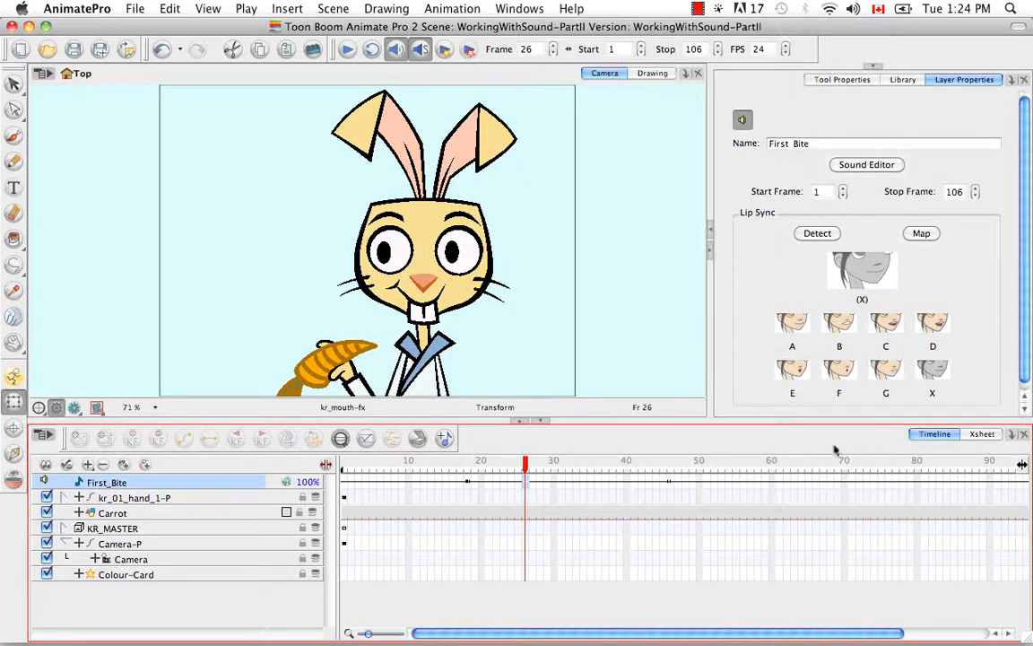
pyautogui.click(453, 9)
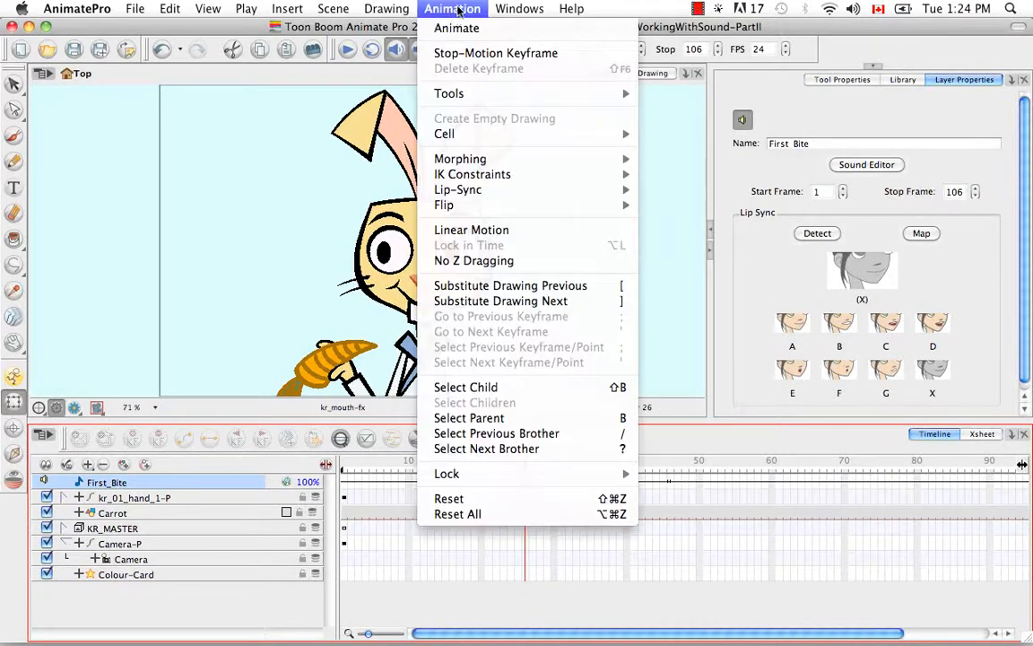
pyautogui.moveTo(465, 187)
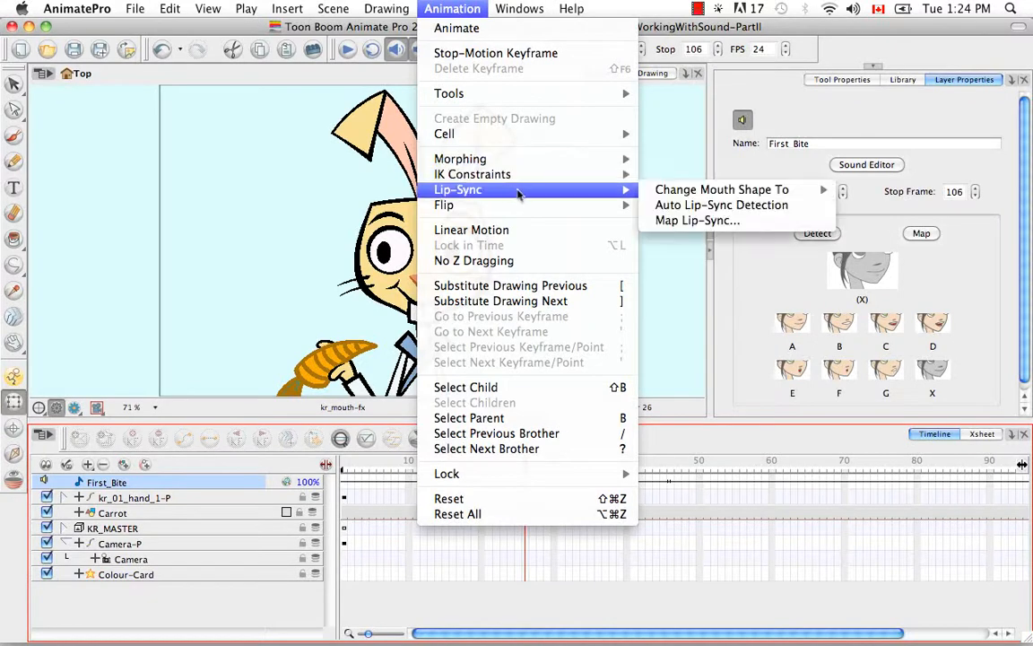
pyautogui.moveTo(720, 192)
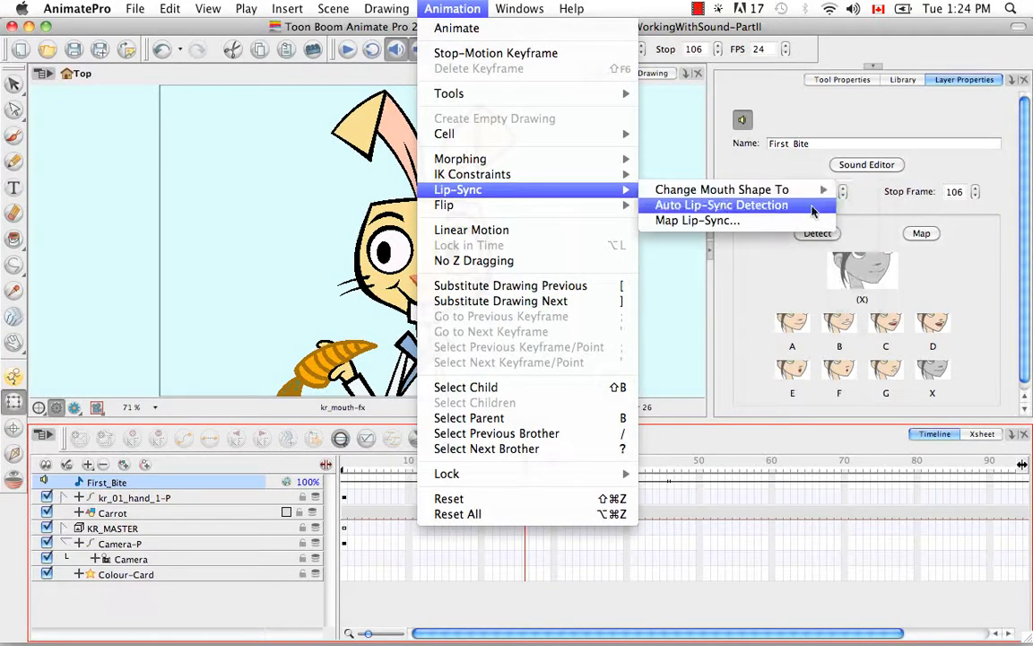
pyautogui.click(778, 205)
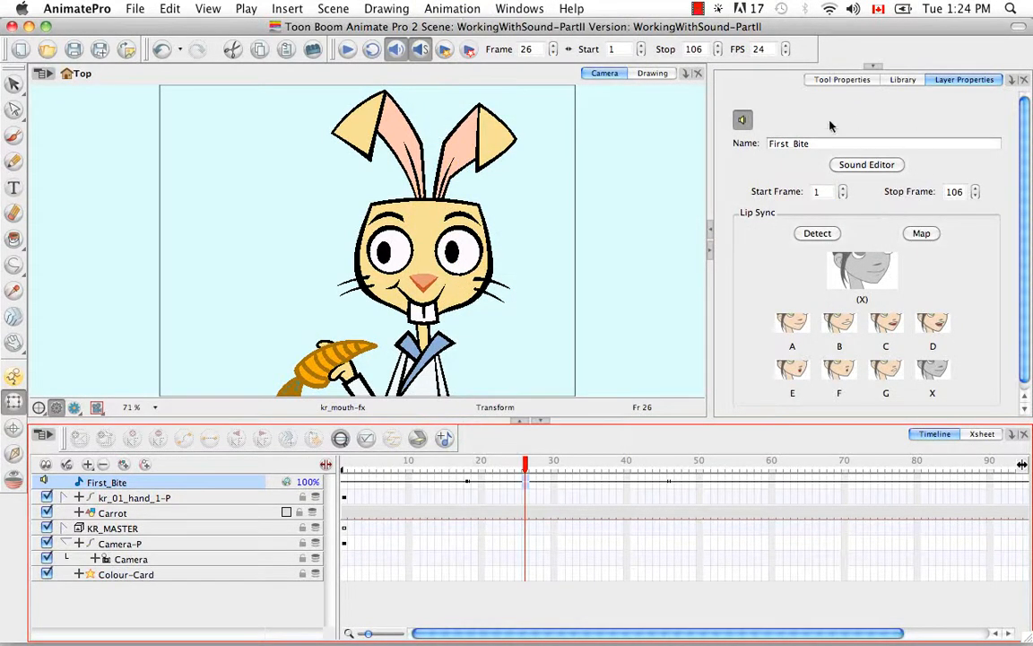
# Run Auto Lip-Sync Detection on the First Bite3.wav sound in the Sound Element Editor and close the editor
pyautogui.click(859, 166)
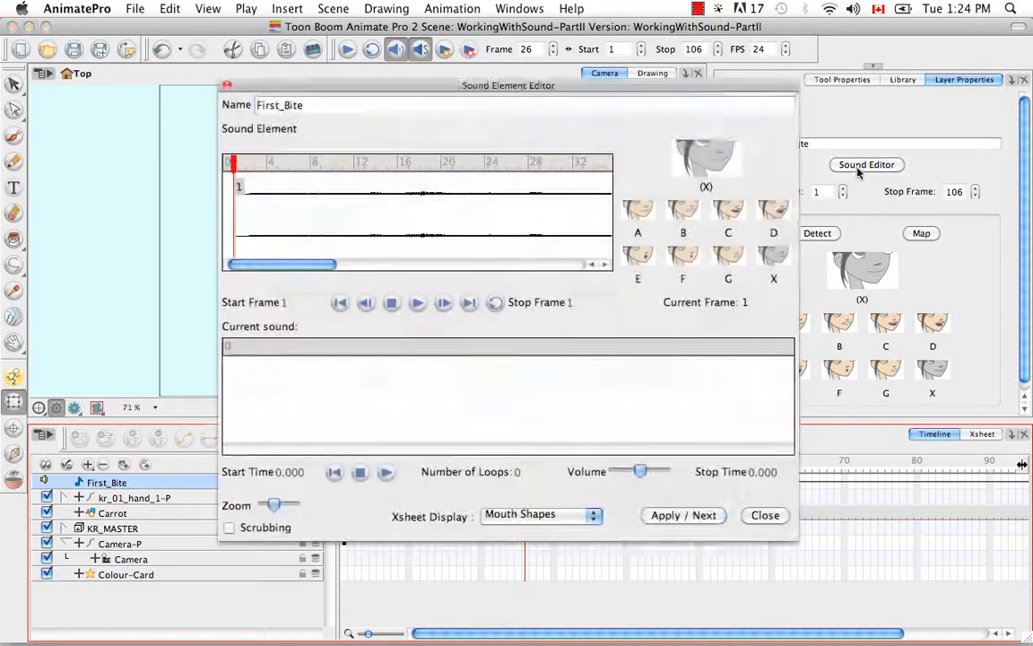
pyautogui.click(402, 203)
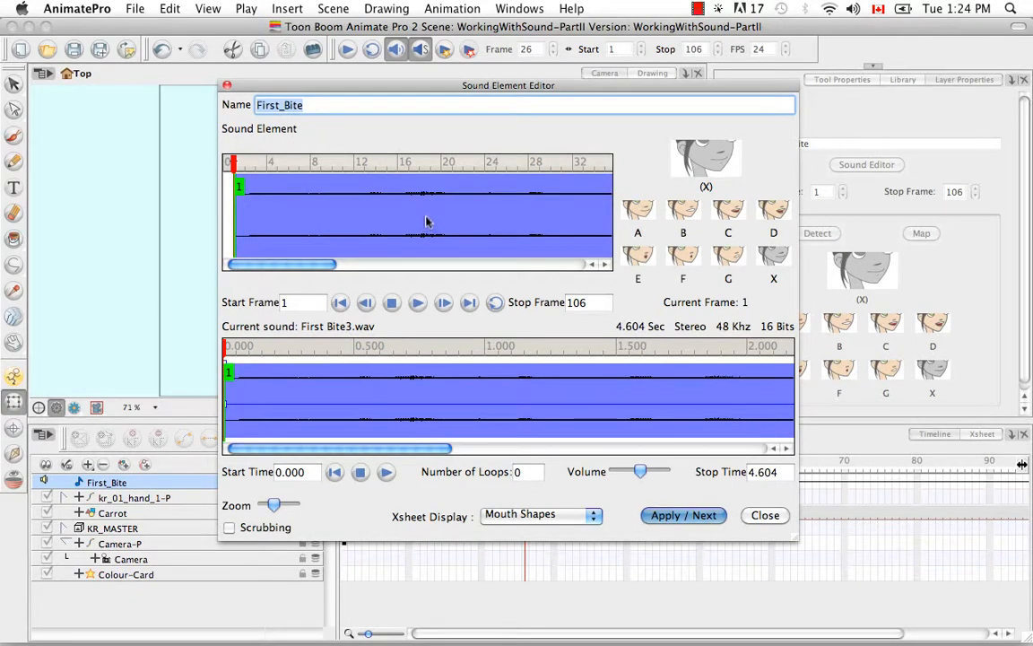
pyautogui.rightClick(426, 223)
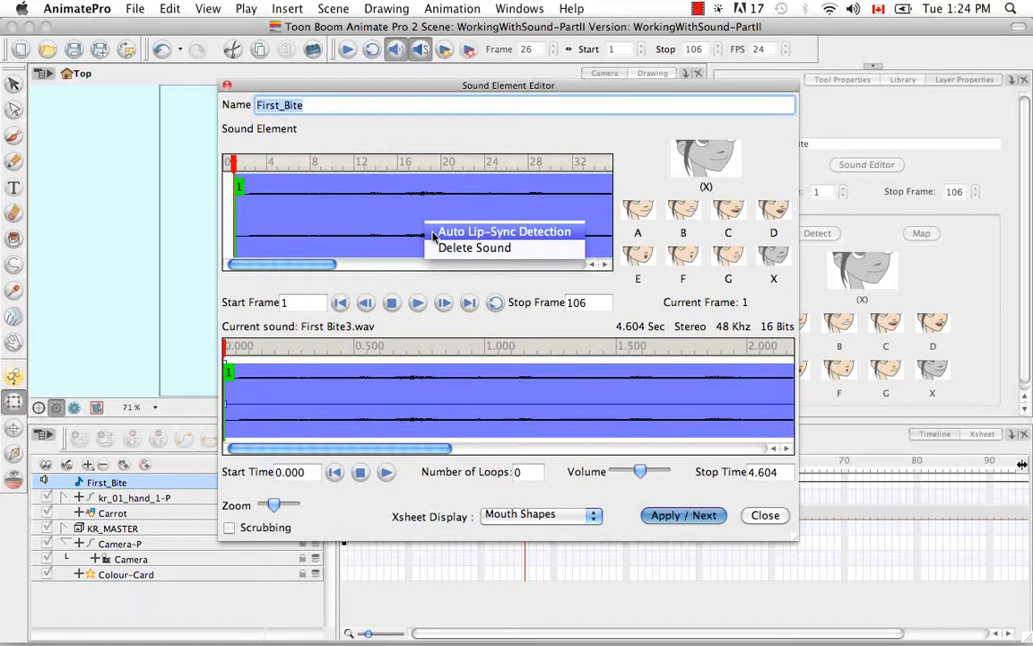
pyautogui.click(433, 233)
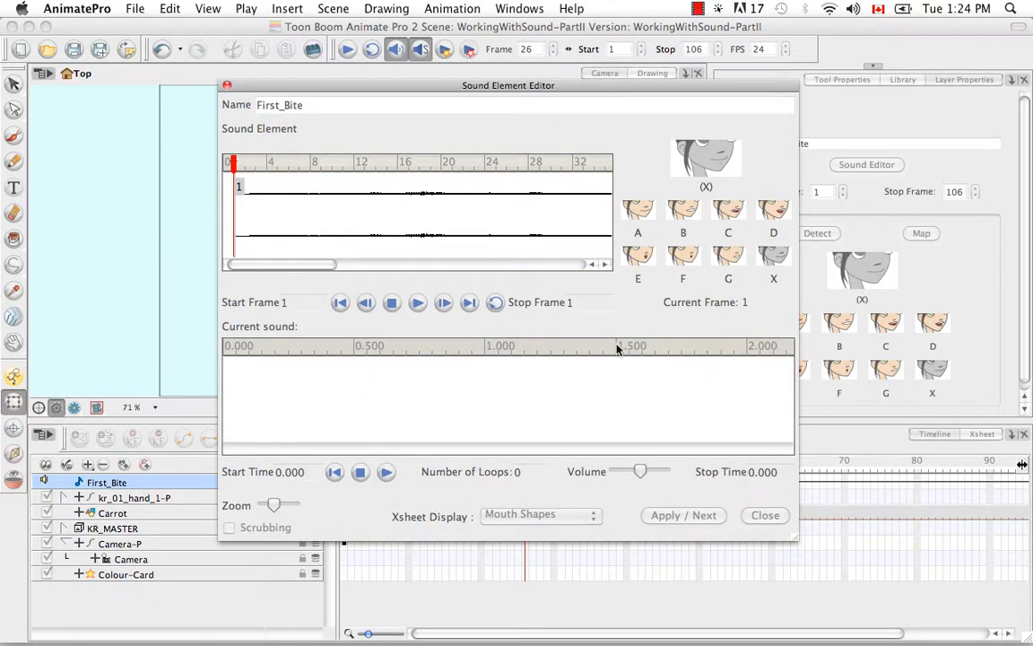
pyautogui.click(227, 85)
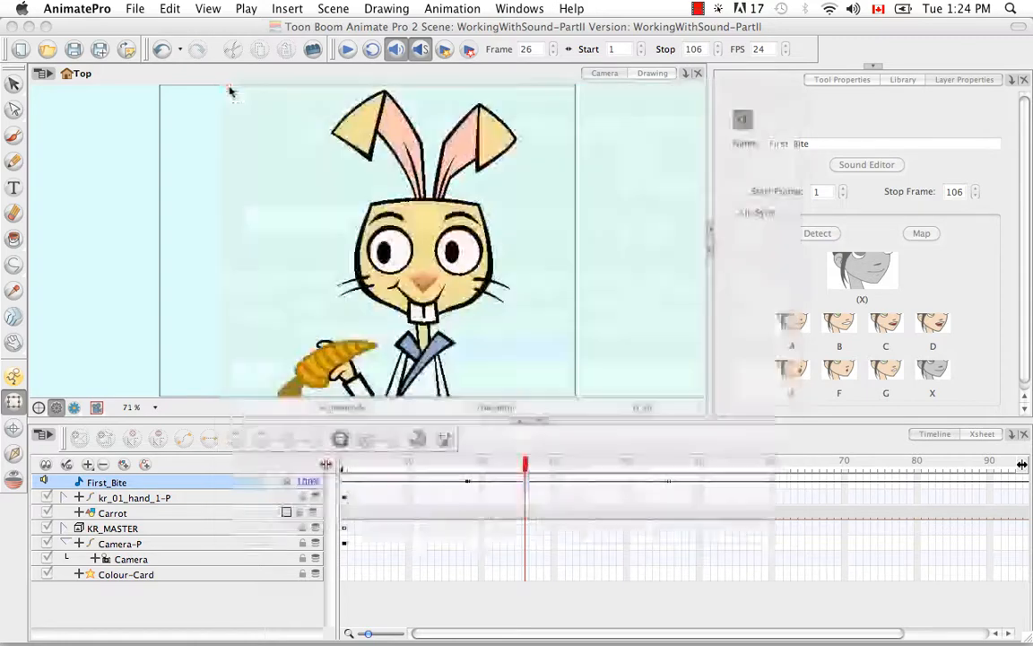
# Review the mouth shapes assigned to each frame of the First_Bite column in the Xsheet and return to the timeline
pyautogui.click(983, 434)
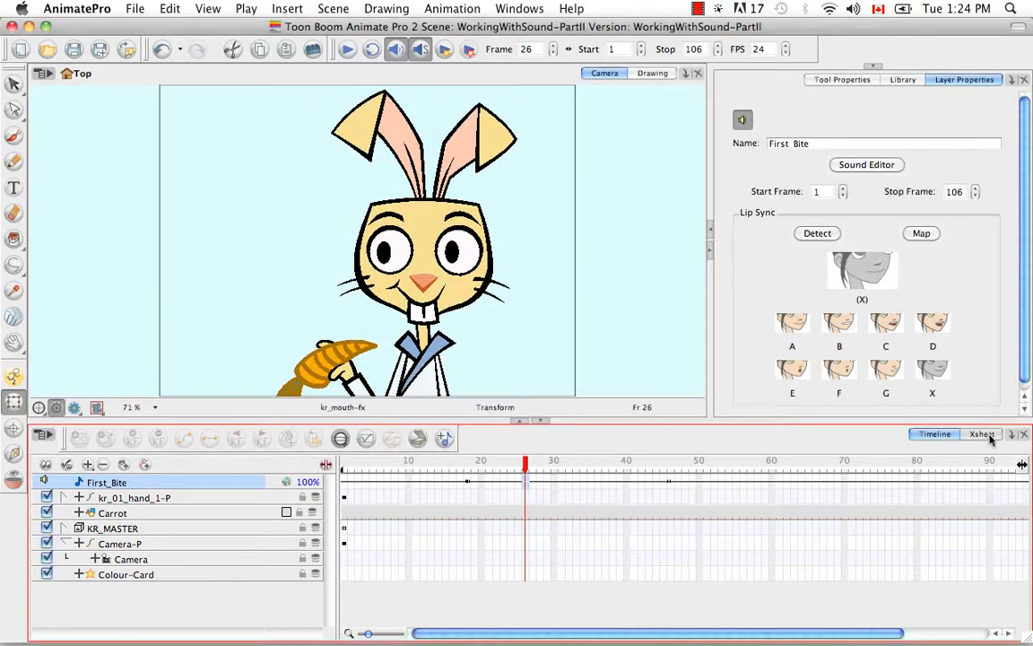
pyautogui.moveTo(1018, 509); pyautogui.dragTo(1019, 511)
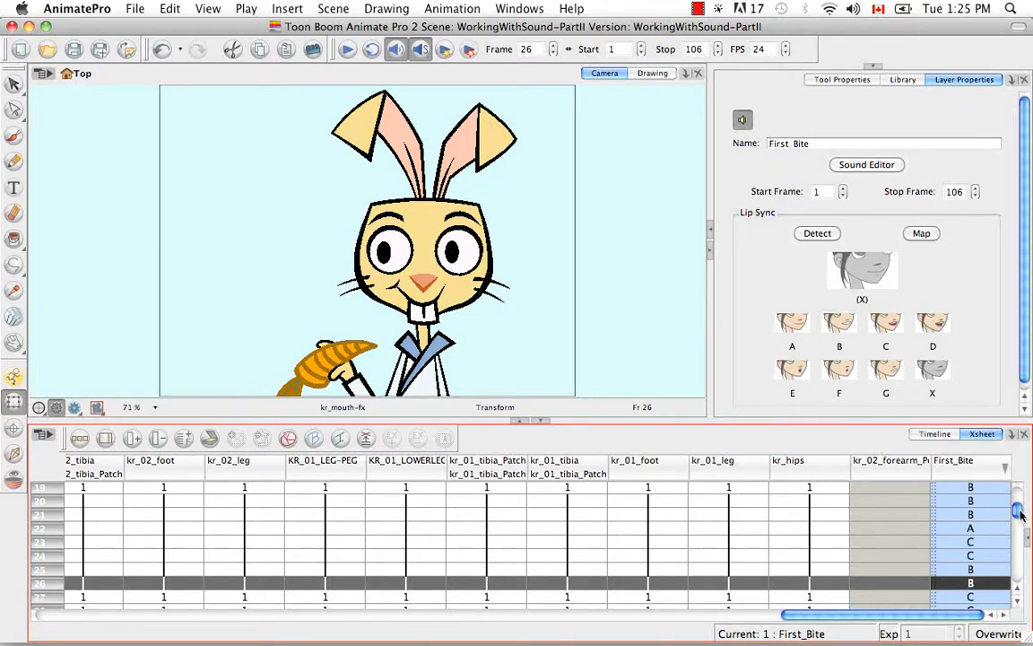
pyautogui.moveTo(1020, 513); pyautogui.dragTo(1017, 495)
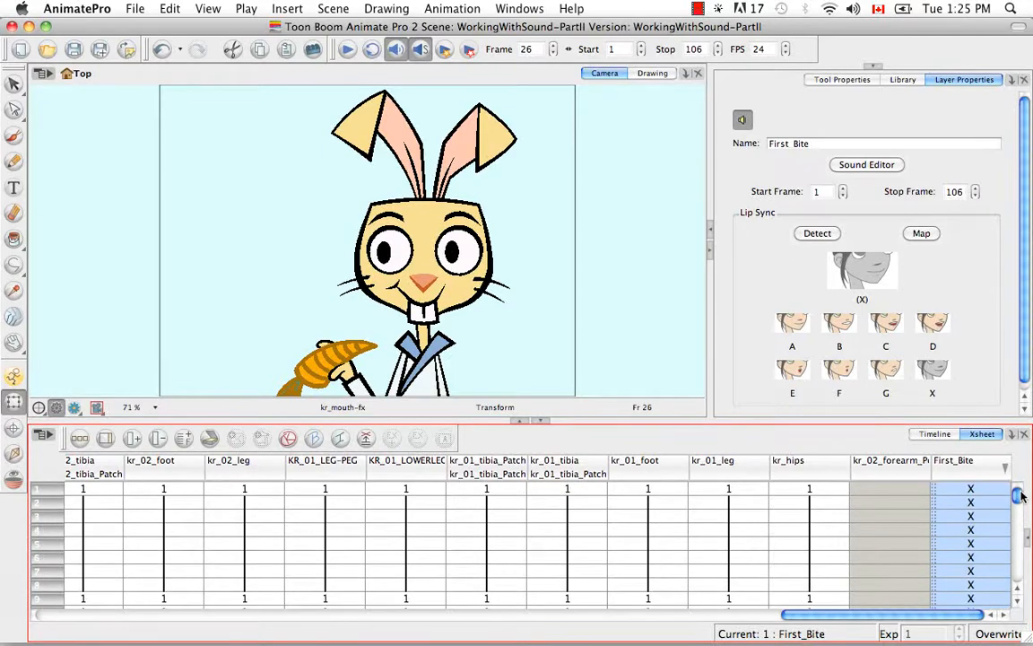
pyautogui.click(937, 435)
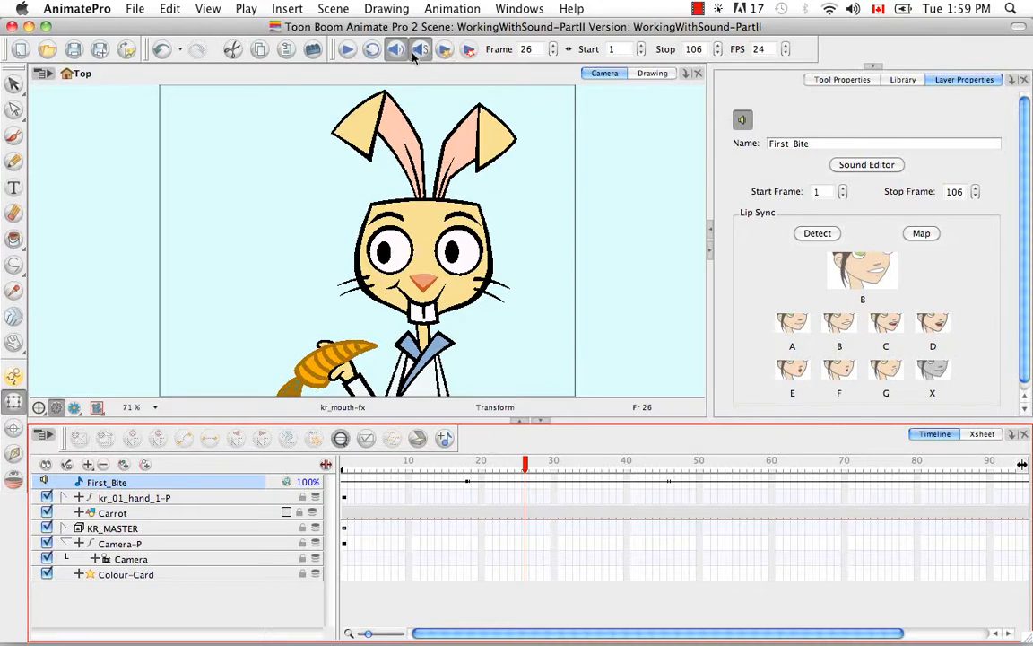
# Expand the timeline's parameters display, select the rabbit's mouth in the Camera view, and centre the timeline on the kr_mouth layer
pyautogui.click(325, 464)
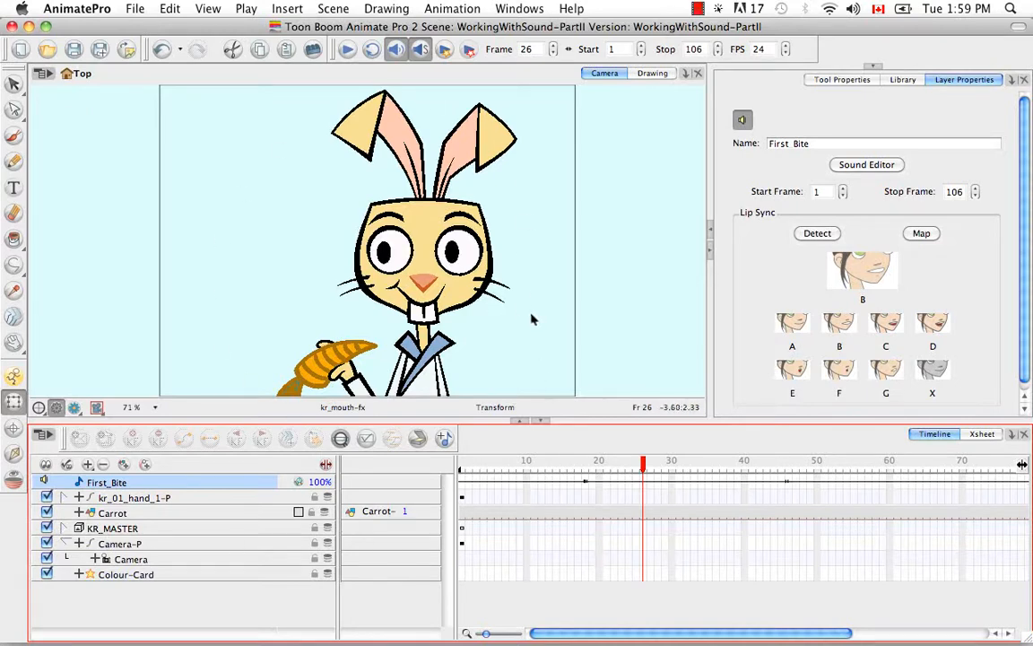
pyautogui.click(427, 316)
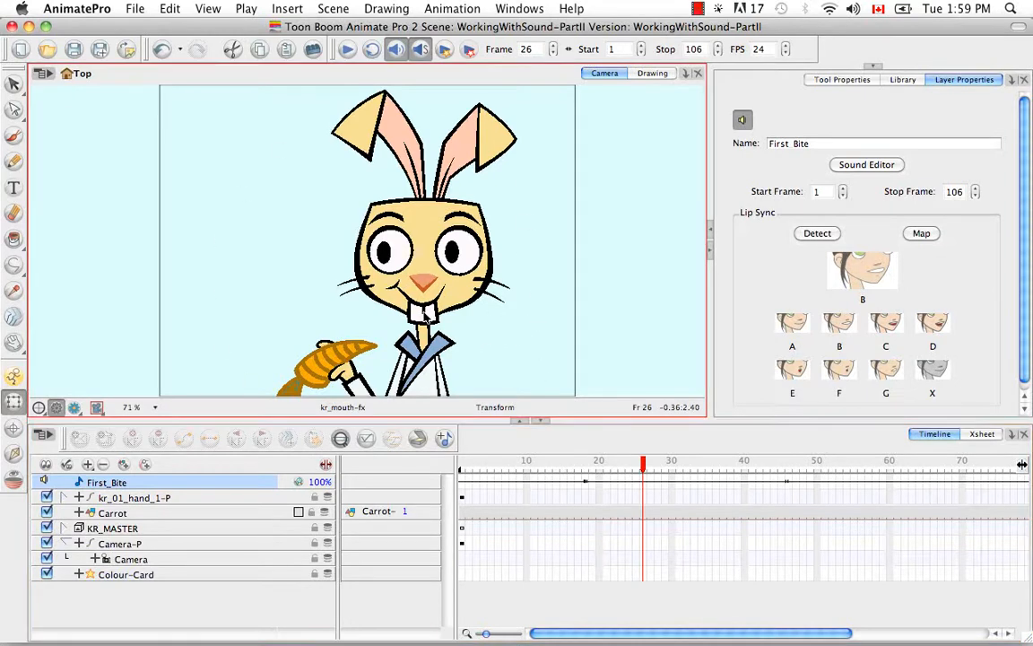
pyautogui.click(427, 316)
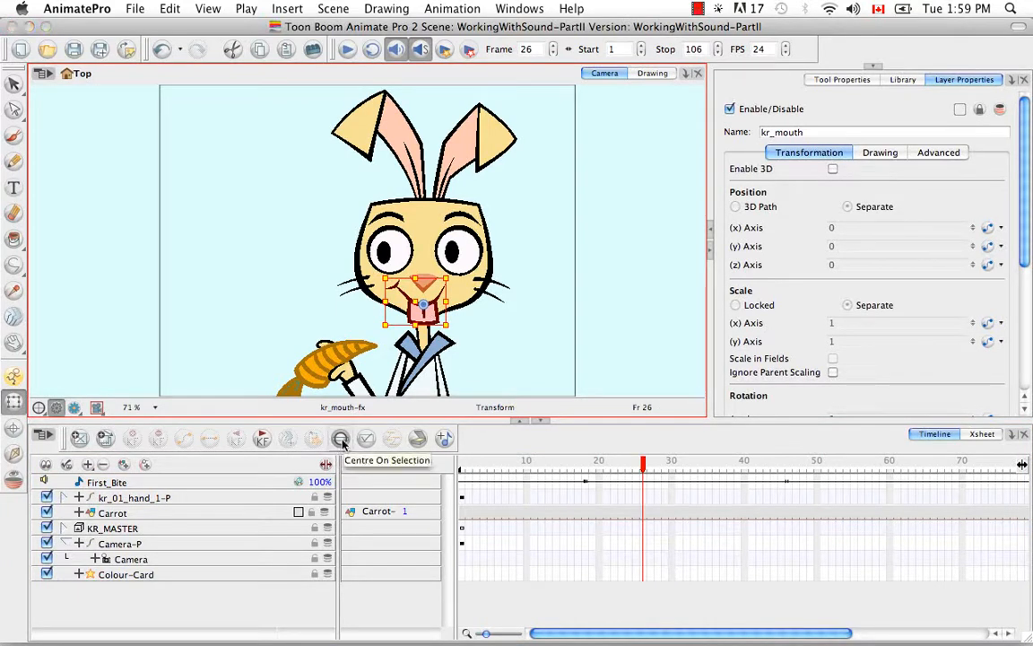
pyautogui.click(341, 439)
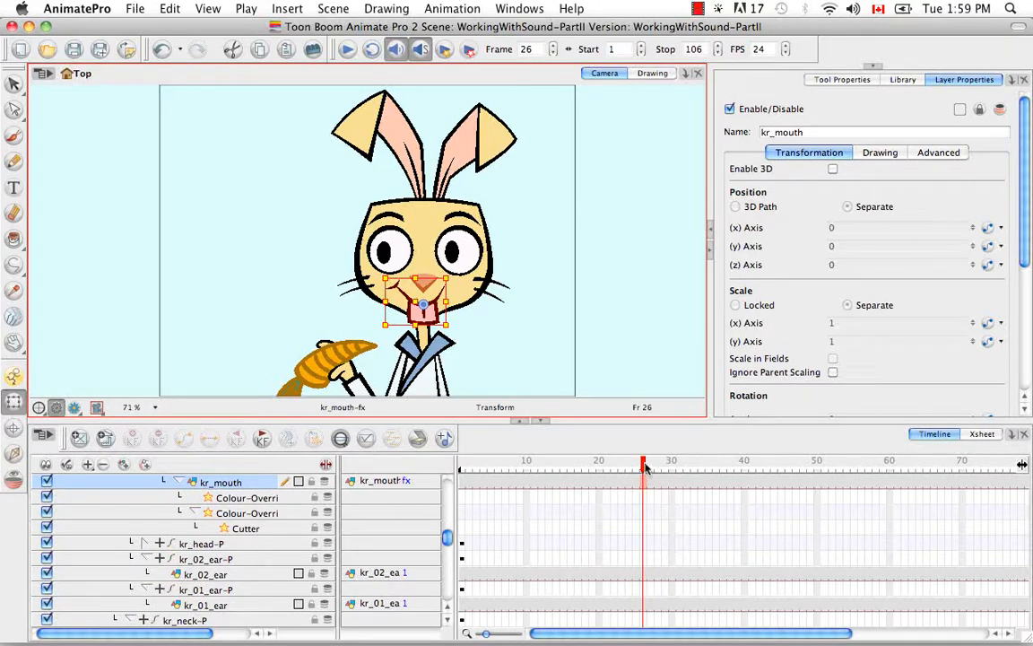
# Check the kr_mouth drawing at frame 30, then examine the exposures in its Xsheet column and return to the timeline
pyautogui.moveTo(646, 469); pyautogui.dragTo(674, 470)
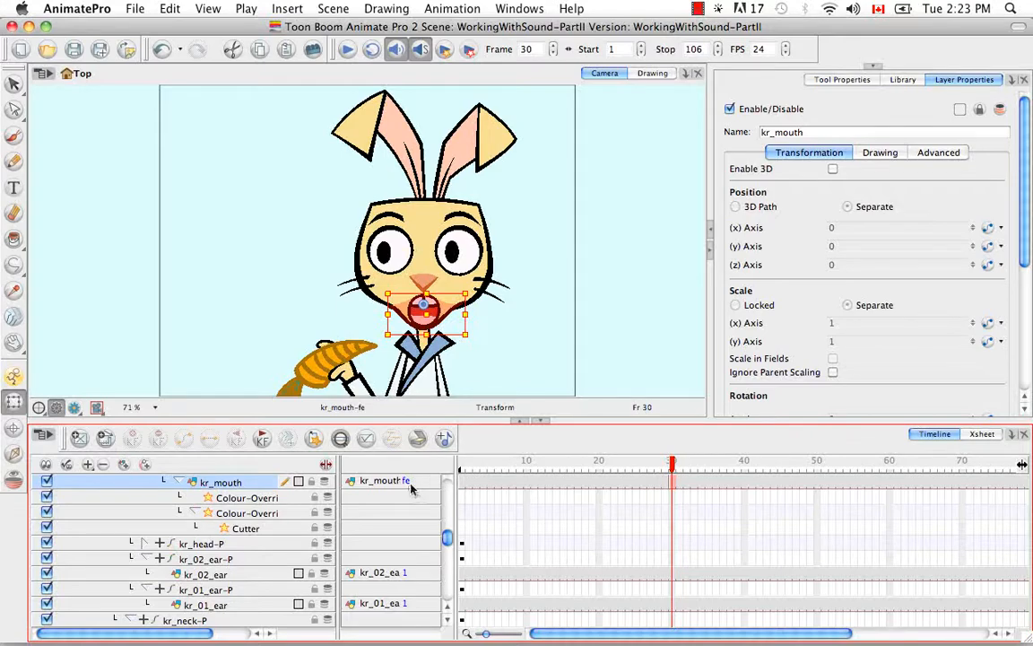
pyautogui.click(982, 434)
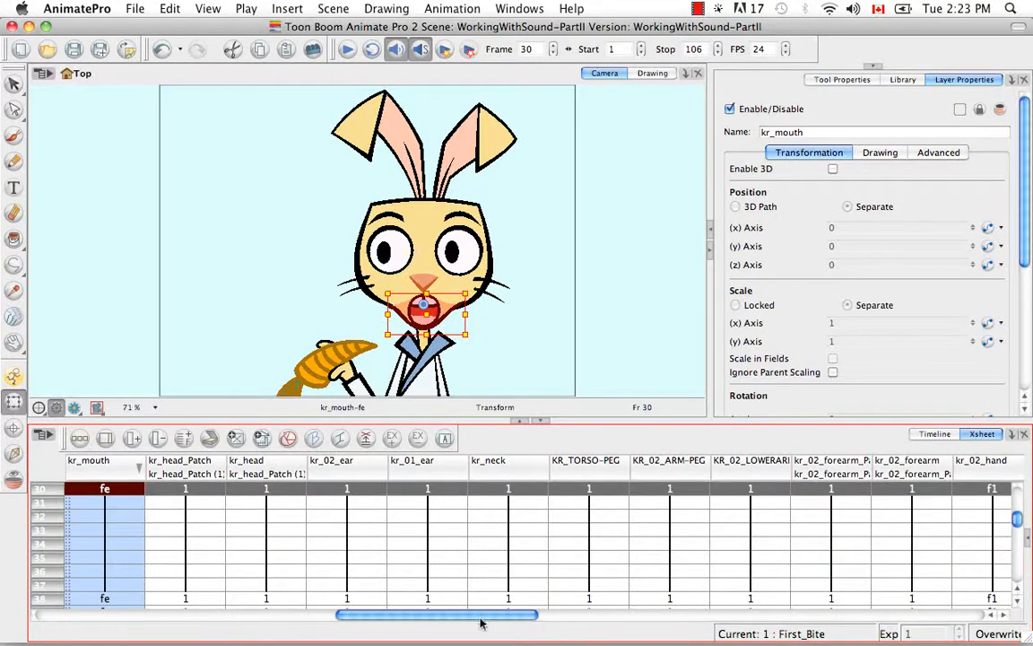
pyautogui.moveTo(480, 617); pyautogui.dragTo(427, 619)
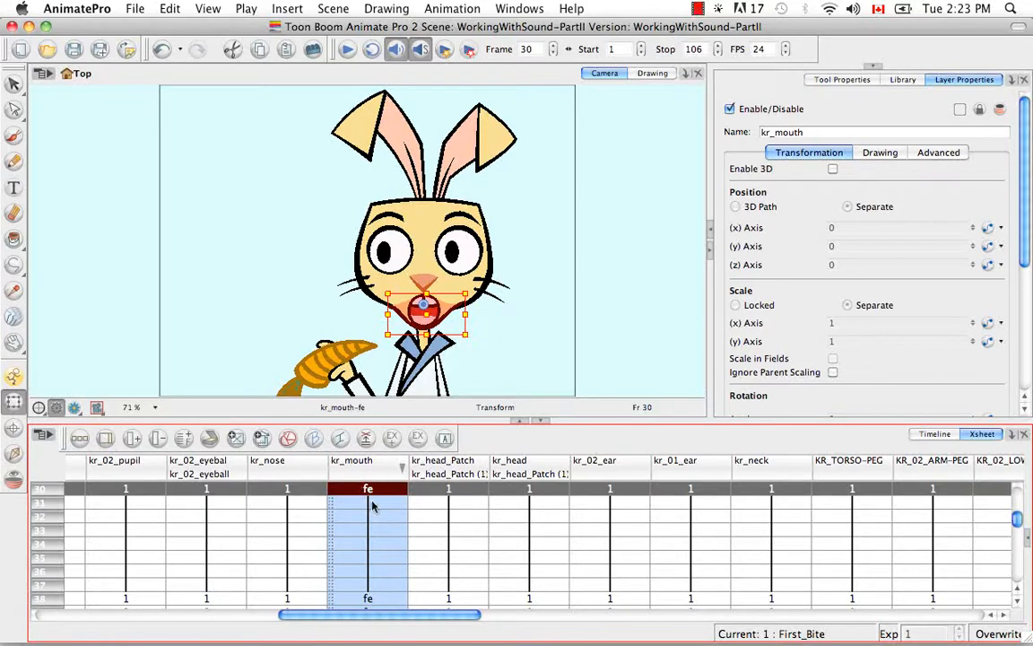
pyautogui.click(937, 434)
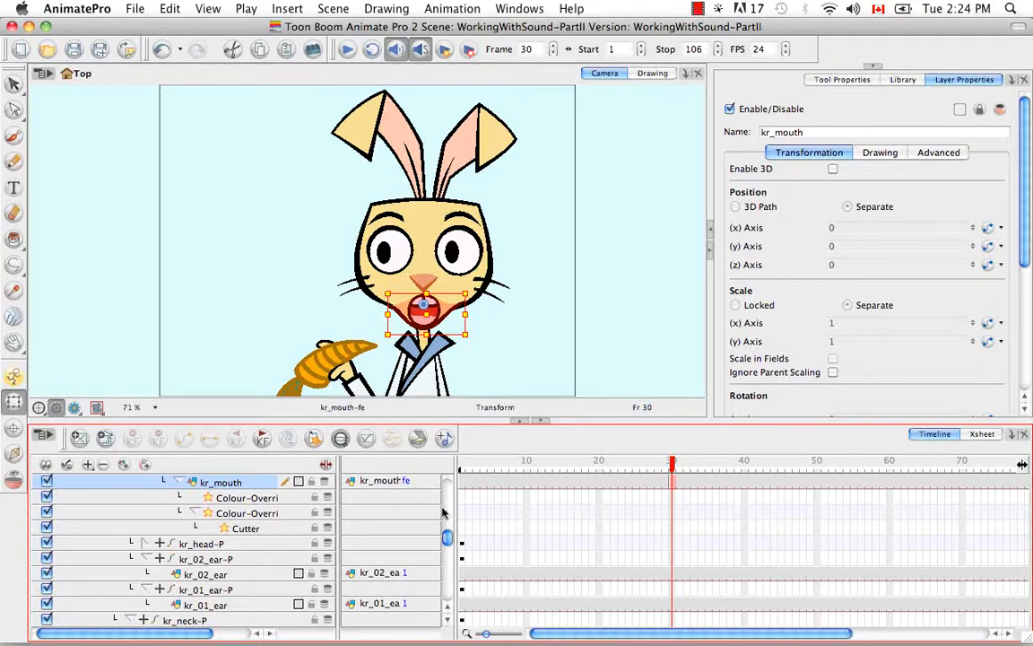
# Using Drawing Substitution in the Library, set the kr_mouth drawing to fb at frame 42 and to fg at frame 38
pyautogui.click(904, 81)
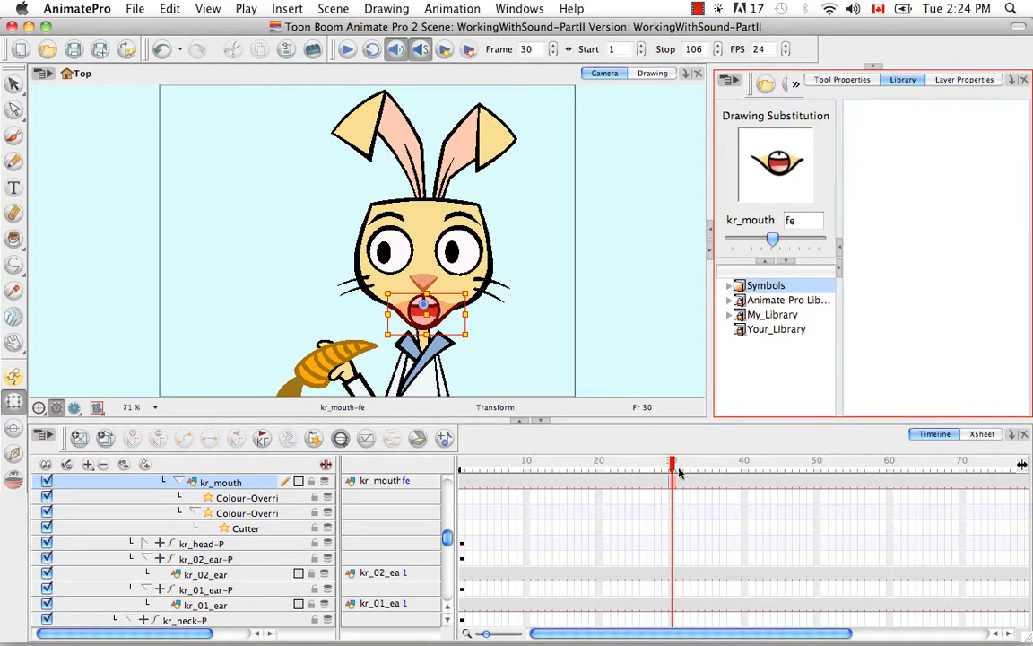
pyautogui.moveTo(674, 467); pyautogui.dragTo(758, 471)
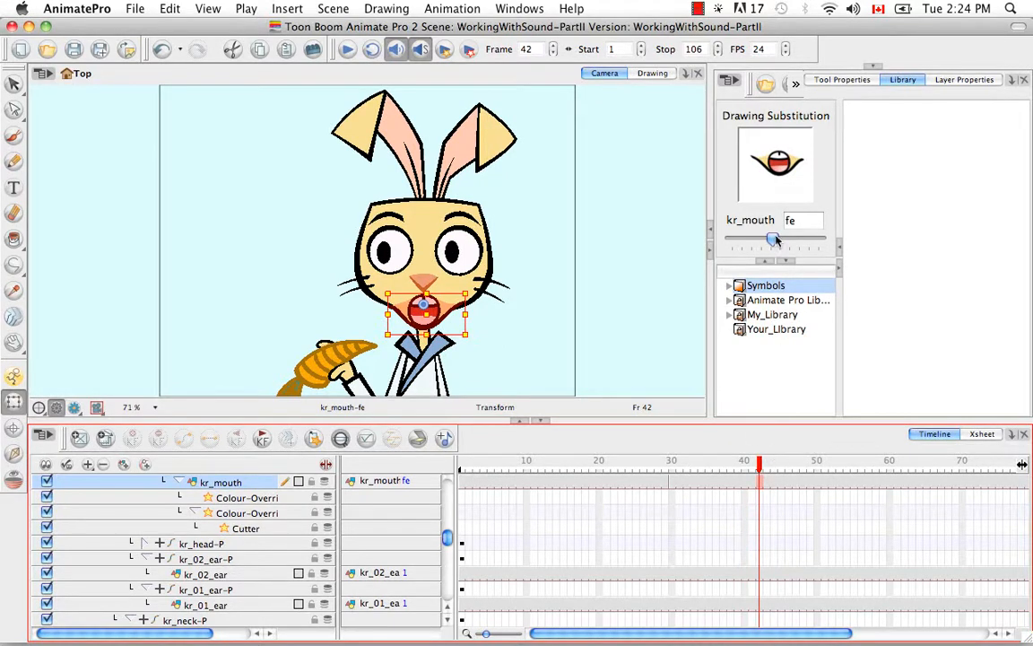
pyautogui.moveTo(777, 238)
pyautogui.mouseDown()
pyautogui.moveTo(788, 235)
pyautogui.moveTo(763, 239)
pyautogui.mouseUp()
pyautogui.moveTo(758, 469)
pyautogui.mouseDown()
pyautogui.moveTo(679, 464)
pyautogui.moveTo(777, 465)
pyautogui.moveTo(658, 463)
pyautogui.moveTo(744, 463)
pyautogui.moveTo(731, 462)
pyautogui.mouseUp()
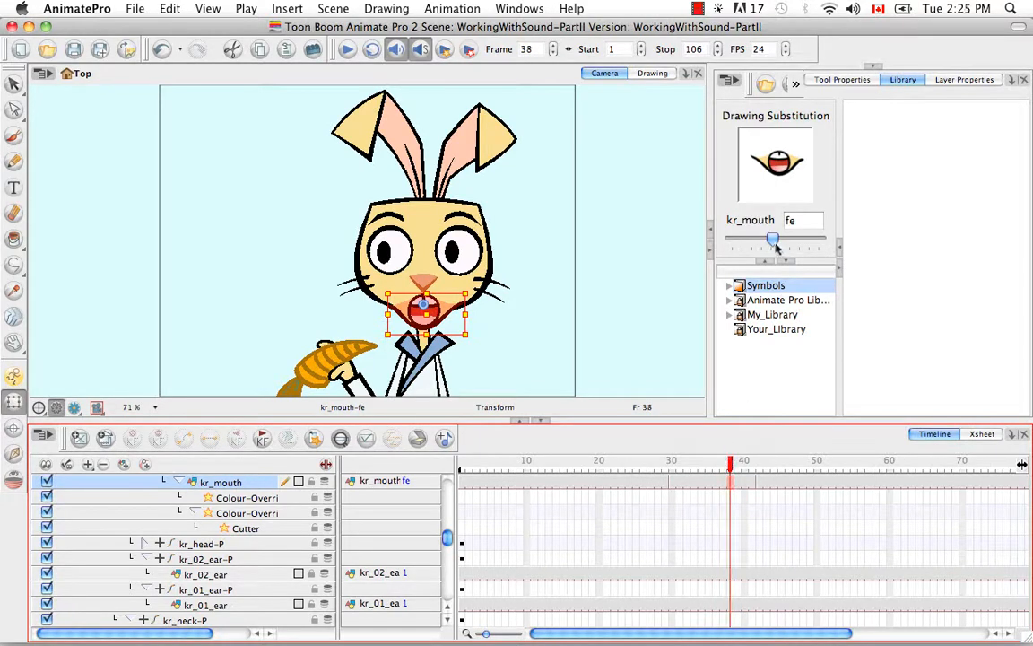
pyautogui.moveTo(773, 242); pyautogui.dragTo(777, 244)
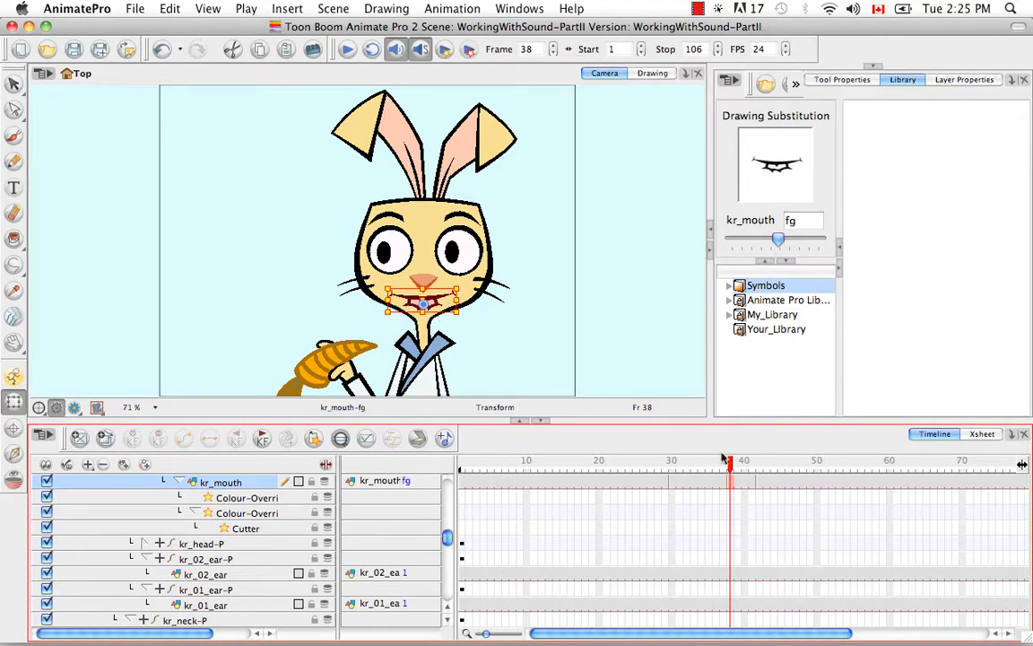
# Scrub through the mouth drawings from frame 29 to 44 and set the kr_mouth drawing at frame 55 to fb
pyautogui.moveTo(724, 460)
pyautogui.mouseDown()
pyautogui.moveTo(763, 462)
pyautogui.moveTo(673, 466)
pyautogui.moveTo(774, 462)
pyautogui.moveTo(667, 464)
pyautogui.moveTo(694, 470)
pyautogui.mouseUp()
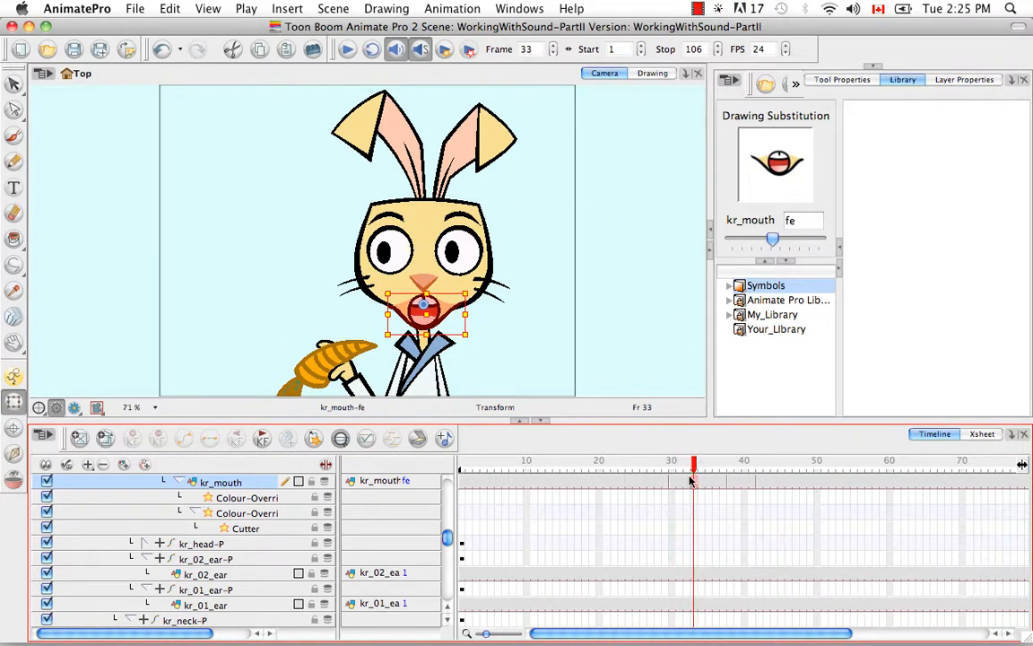
pyautogui.moveTo(696, 468)
pyautogui.mouseDown()
pyautogui.moveTo(760, 467)
pyautogui.moveTo(663, 468)
pyautogui.moveTo(774, 470)
pyautogui.mouseUp()
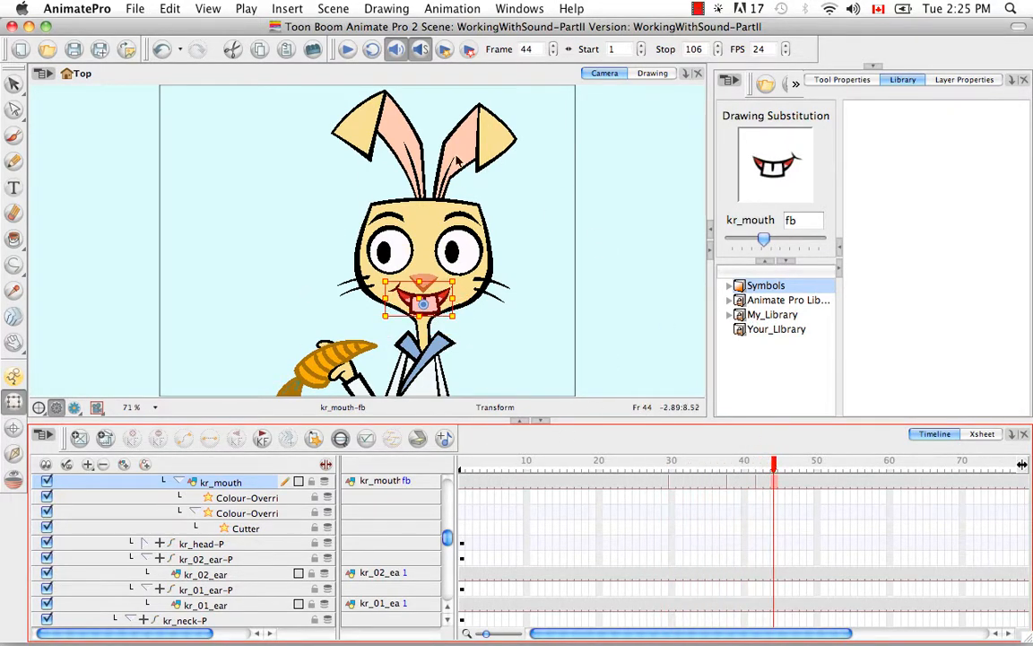
pyautogui.click(665, 467)
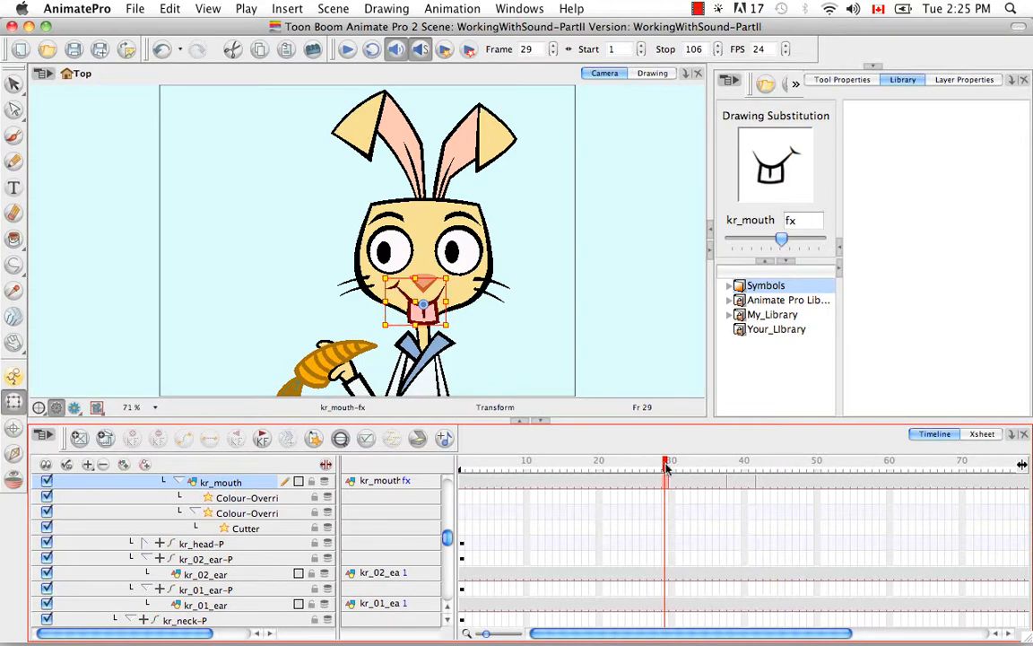
pyautogui.moveTo(668, 466); pyautogui.dragTo(855, 462)
pyautogui.moveTo(763, 240)
pyautogui.mouseDown()
pyautogui.moveTo(780, 241)
pyautogui.moveTo(765, 247)
pyautogui.mouseUp()
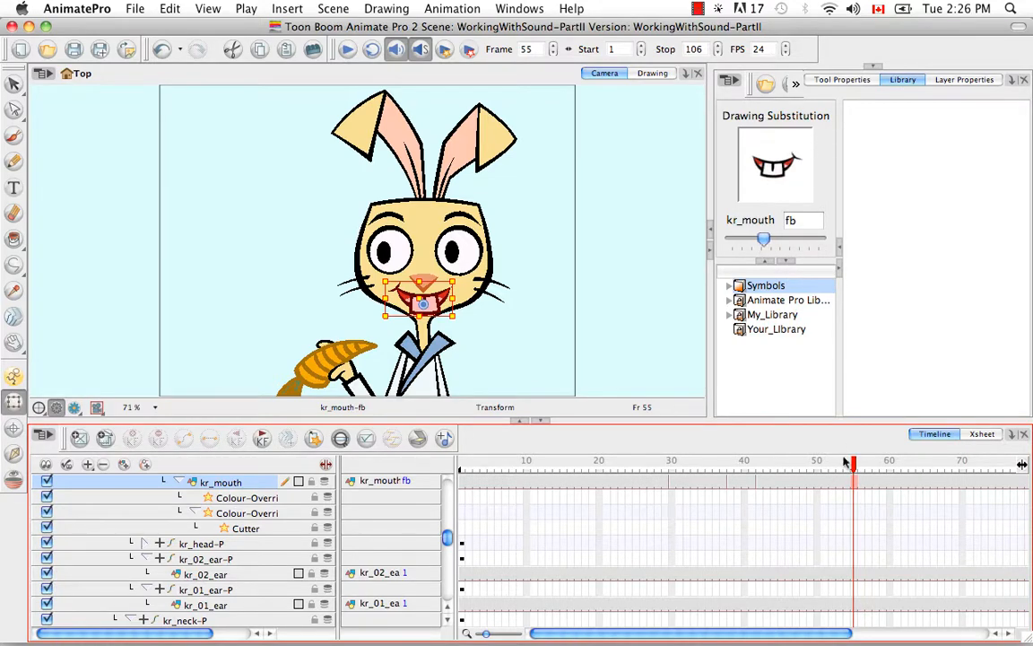
# Substitute the kr_mouth drawing with fd at frame 17 and with fa at frame 23
pyautogui.moveTo(853, 465)
pyautogui.mouseDown()
pyautogui.moveTo(491, 466)
pyautogui.moveTo(594, 466)
pyautogui.moveTo(581, 474)
pyautogui.mouseUp()
pyautogui.moveTo(782, 240)
pyautogui.mouseDown()
pyautogui.moveTo(765, 248)
pyautogui.moveTo(769, 239)
pyautogui.mouseUp()
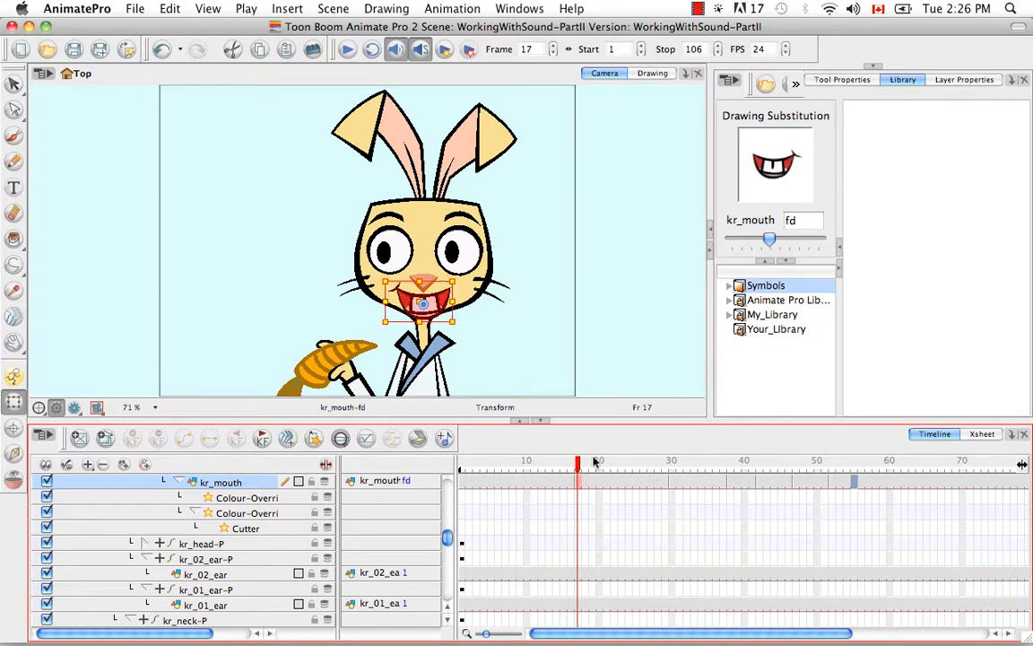
pyautogui.moveTo(579, 467)
pyautogui.mouseDown()
pyautogui.moveTo(554, 468)
pyautogui.moveTo(621, 471)
pyautogui.mouseUp()
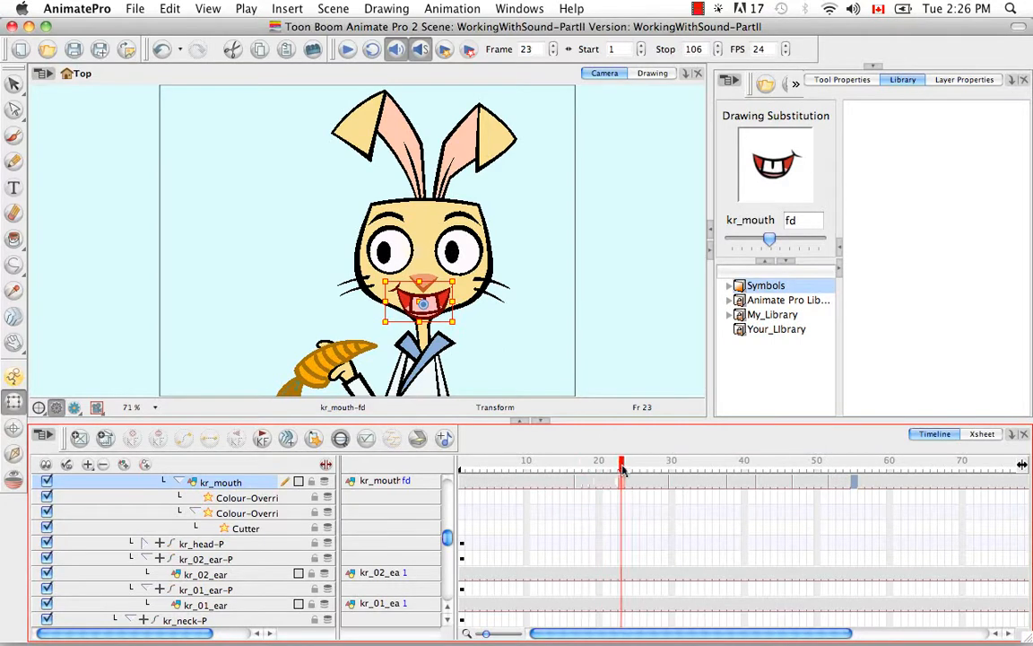
pyautogui.moveTo(772, 240); pyautogui.dragTo(760, 238)
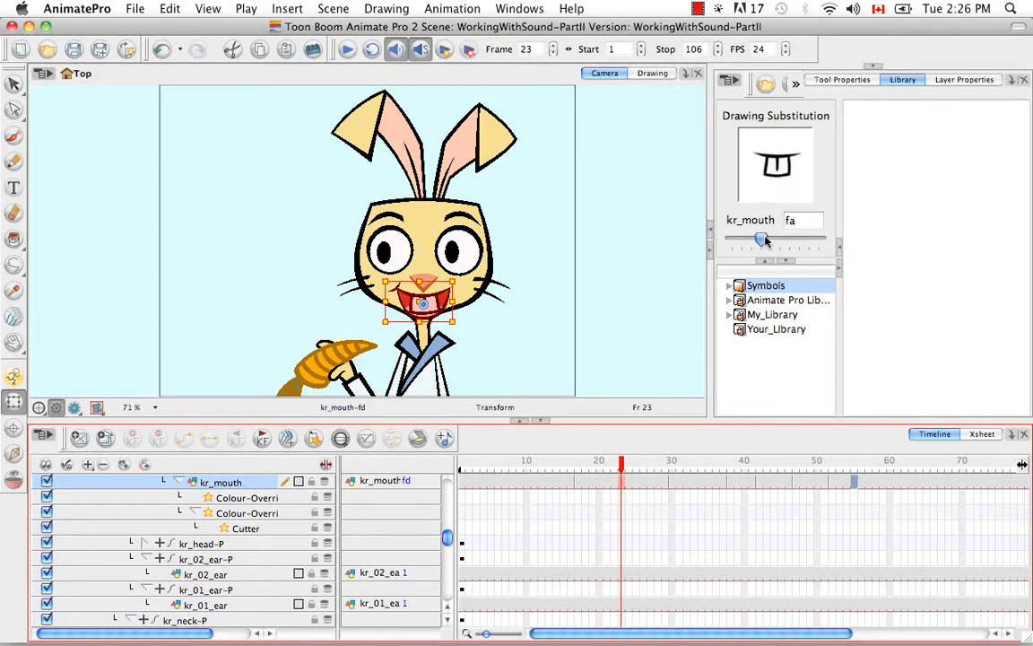
# Substitute the kr_mouth drawing with fb at frame 26 and with fc at frame 30
pyautogui.moveTo(619, 465)
pyautogui.mouseDown()
pyautogui.moveTo(660, 472)
pyautogui.moveTo(643, 472)
pyautogui.mouseUp()
pyautogui.moveTo(761, 240); pyautogui.dragTo(763, 240)
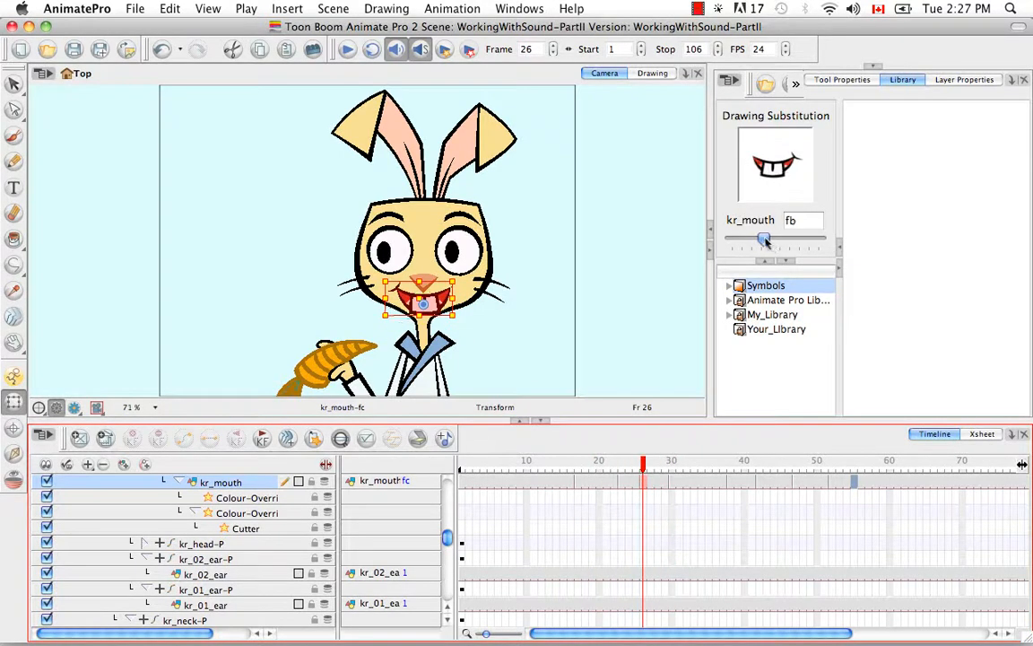
pyautogui.moveTo(648, 467)
pyautogui.mouseDown()
pyautogui.moveTo(606, 467)
pyautogui.moveTo(678, 466)
pyautogui.moveTo(644, 466)
pyautogui.moveTo(675, 477)
pyautogui.mouseUp()
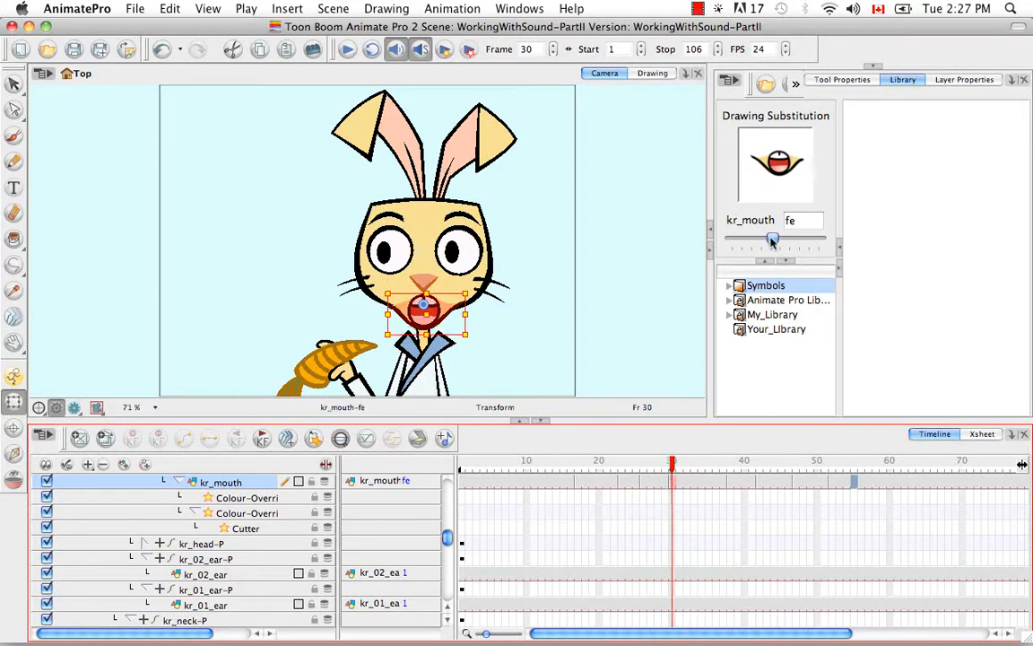
pyautogui.moveTo(772, 240); pyautogui.dragTo(764, 239)
# Set the playback range to stop at frame 55 and play the lip-sync from frame 1
pyautogui.moveTo(672, 466)
pyautogui.mouseDown()
pyautogui.moveTo(658, 467)
pyautogui.moveTo(823, 466)
pyautogui.moveTo(515, 466)
pyautogui.mouseUp()
pyautogui.moveTo(710, 632); pyautogui.dragTo(946, 612)
pyautogui.moveTo(992, 474); pyautogui.dragTo(662, 480)
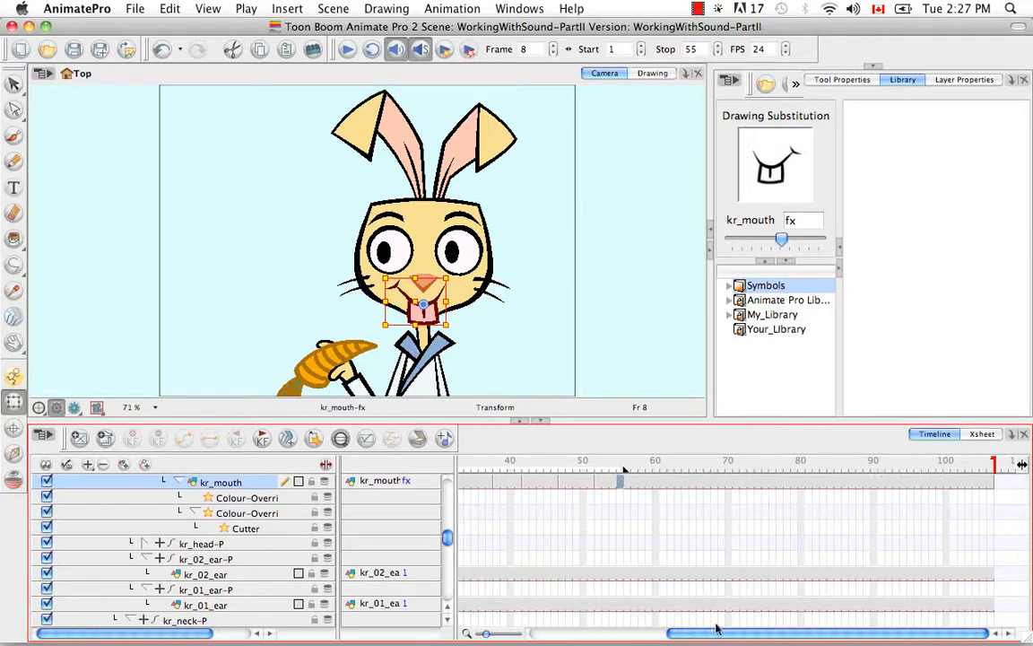
pyautogui.moveTo(680, 628); pyautogui.dragTo(543, 622)
pyautogui.click(461, 460)
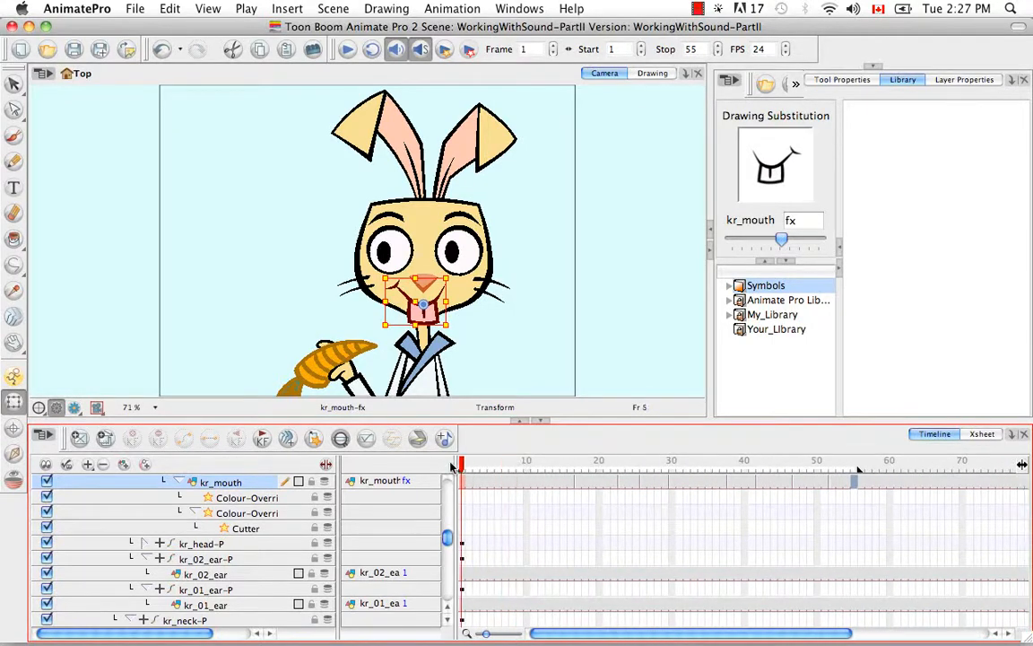
pyautogui.click(346, 50)
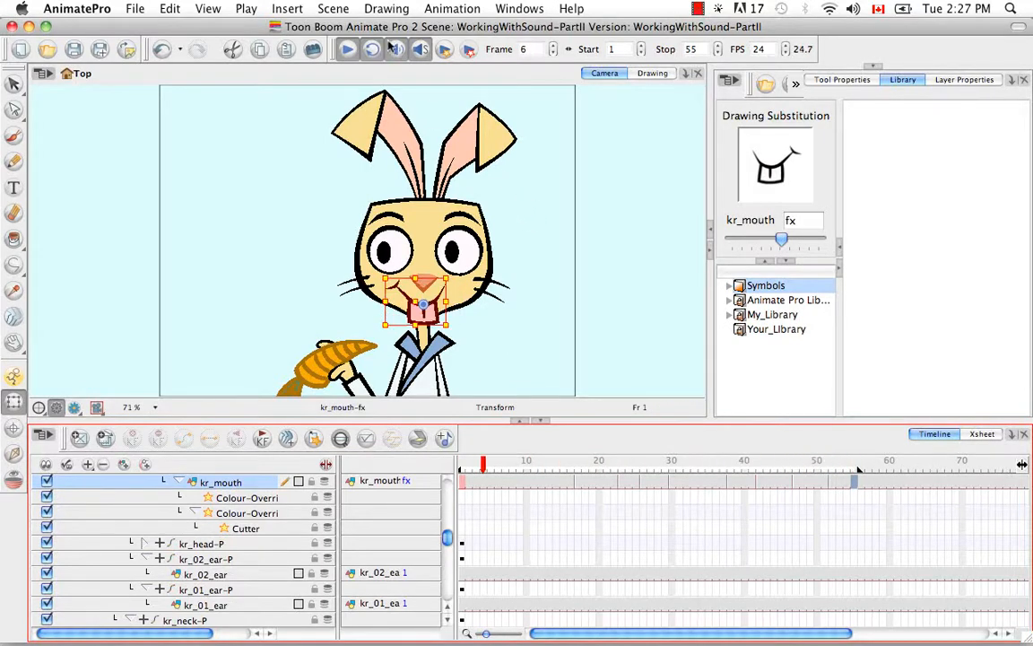
pyautogui.click(348, 50)
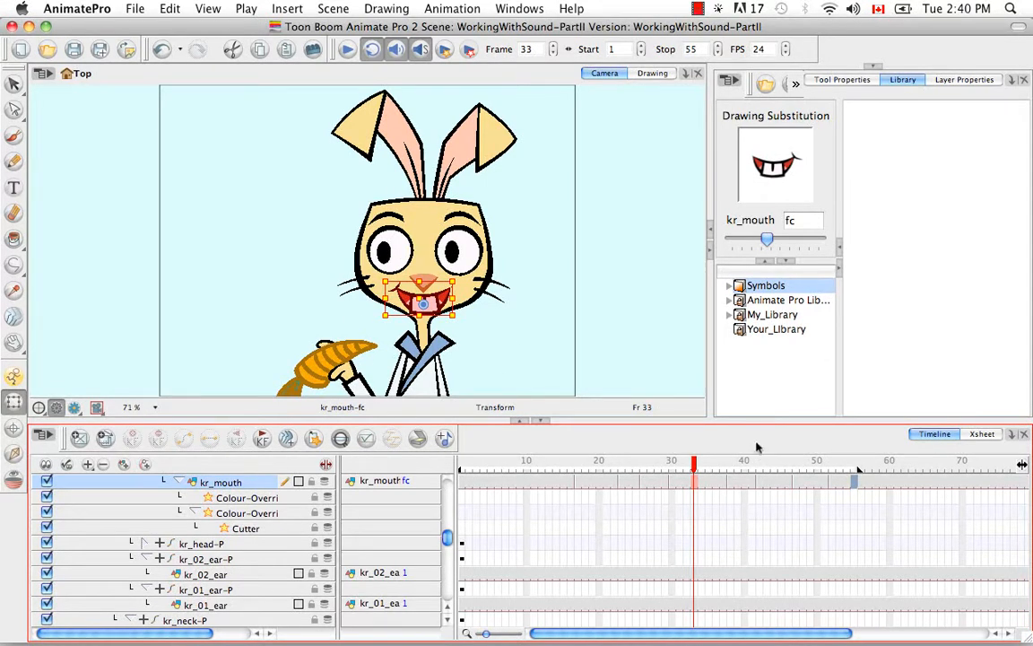
# Compare the kr_mouth drawings with the First_Bite mouth shapes around frames 25 to 33 in the Xsheet and return to the timeline
pyautogui.click(981, 435)
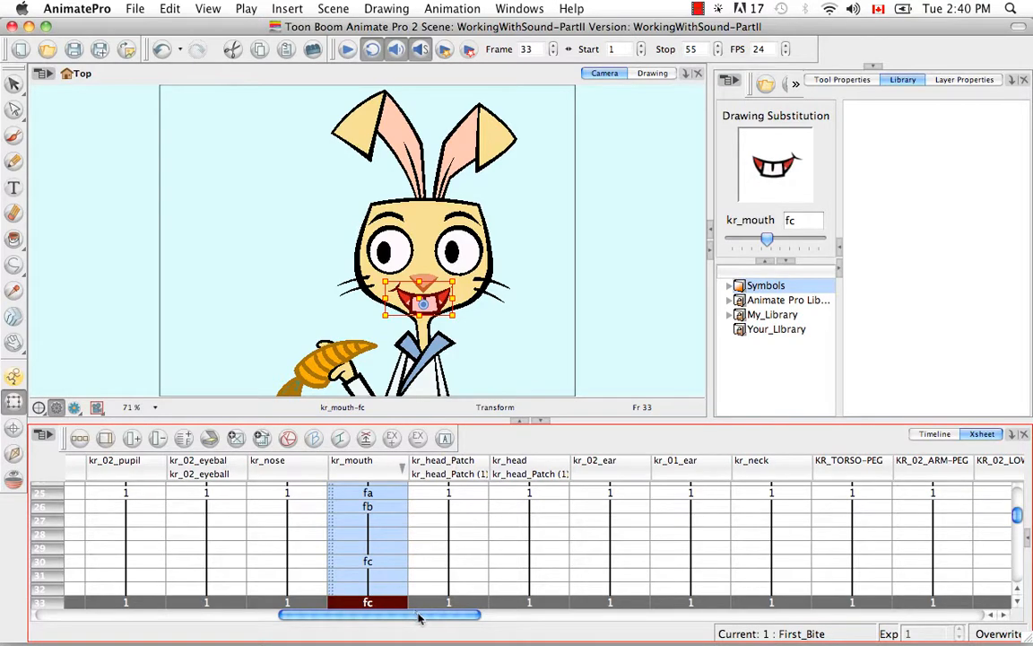
pyautogui.moveTo(418, 617); pyautogui.dragTo(949, 626)
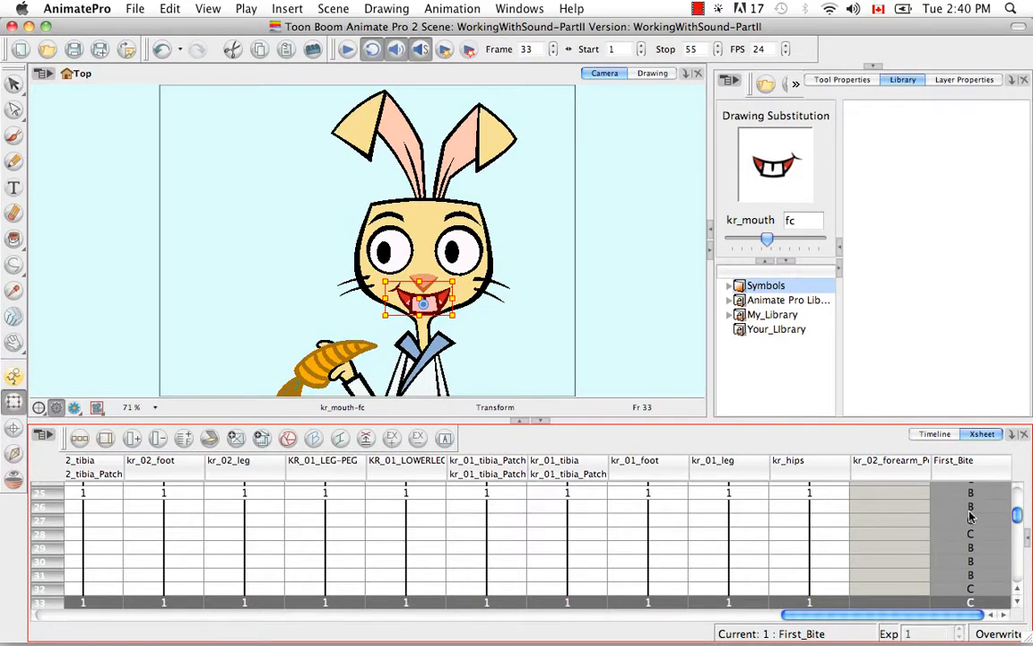
pyautogui.click(936, 435)
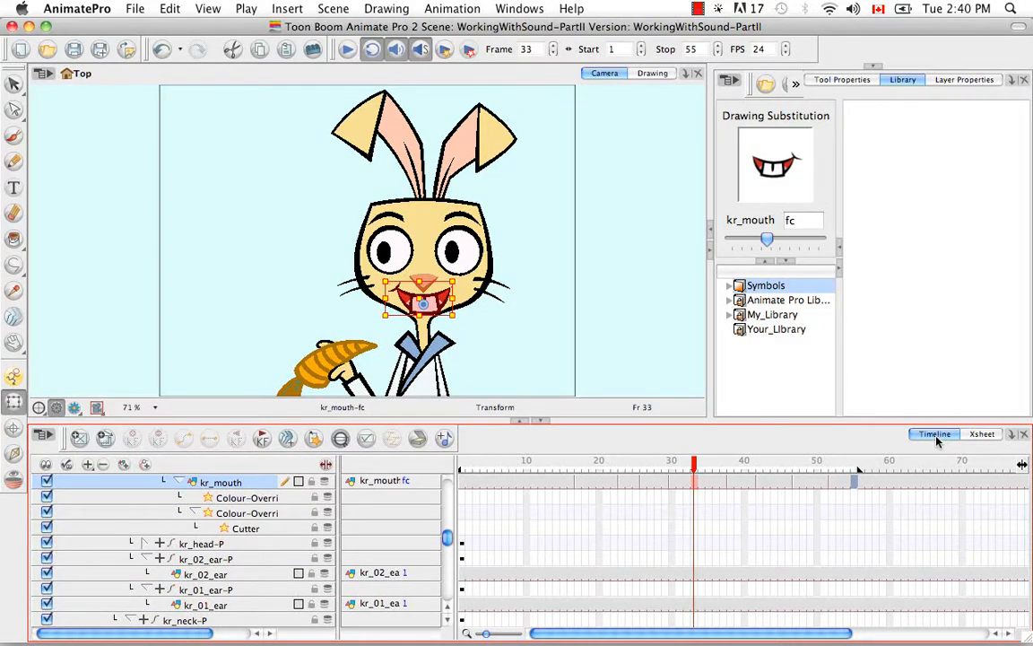
# Select the First_Bite sound layer at the top of the timeline and go to frame 28 on it
pyautogui.scroll(1, 453, 505)
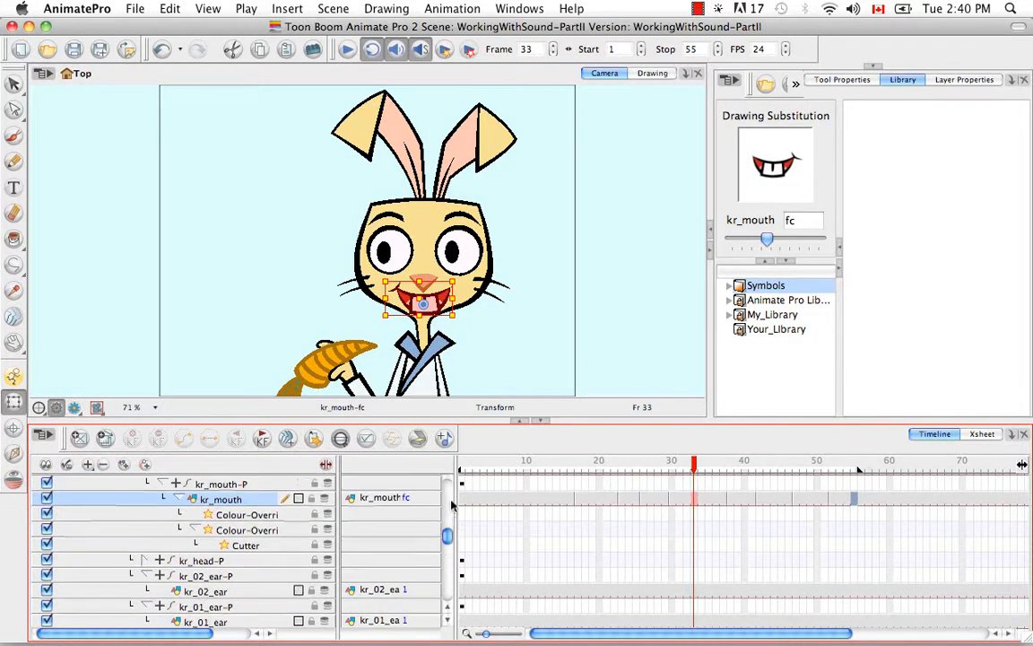
pyautogui.scroll(5, 453, 506)
pyautogui.click(218, 483)
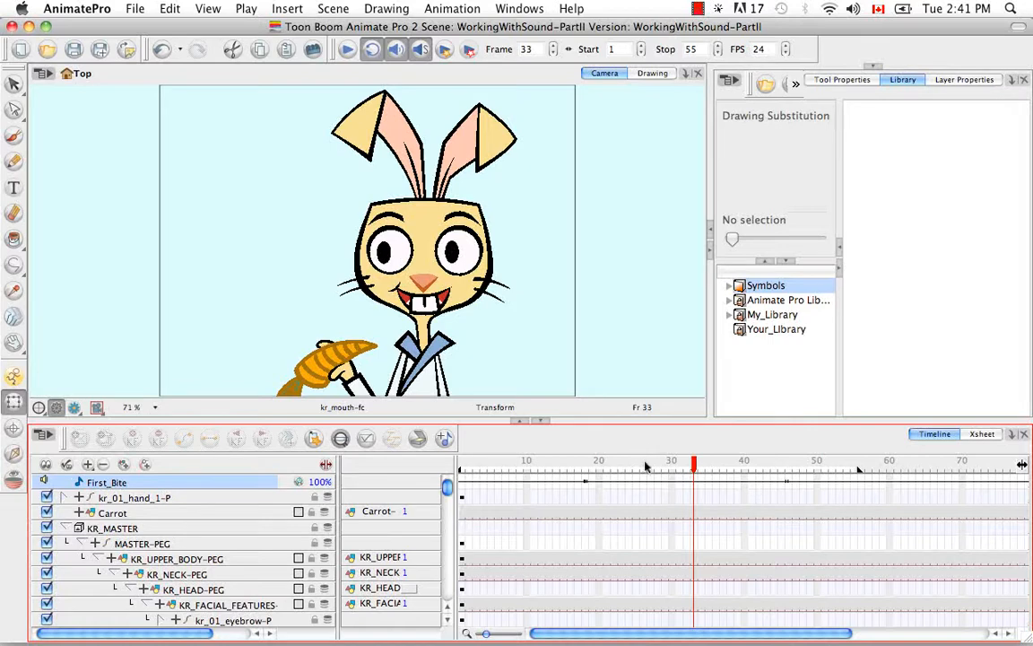
pyautogui.click(657, 482)
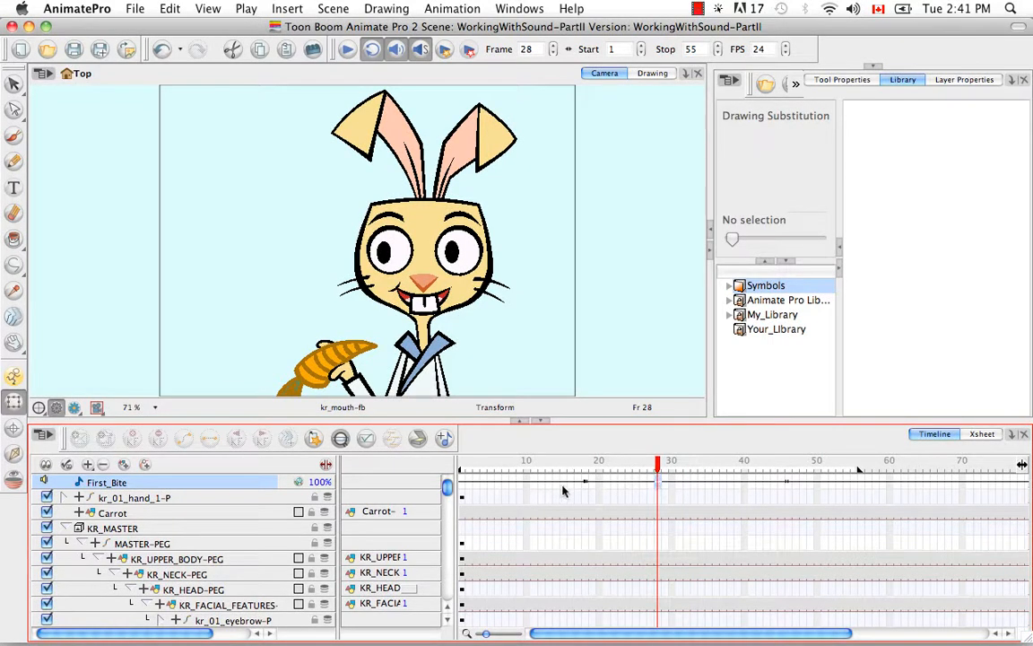
# Look up the Auto Lip-Sync Detection and Map Lip-Sync commands available for the First_Bite sound layer
pyautogui.rightClick(656, 481)
pyautogui.moveTo(661, 485)
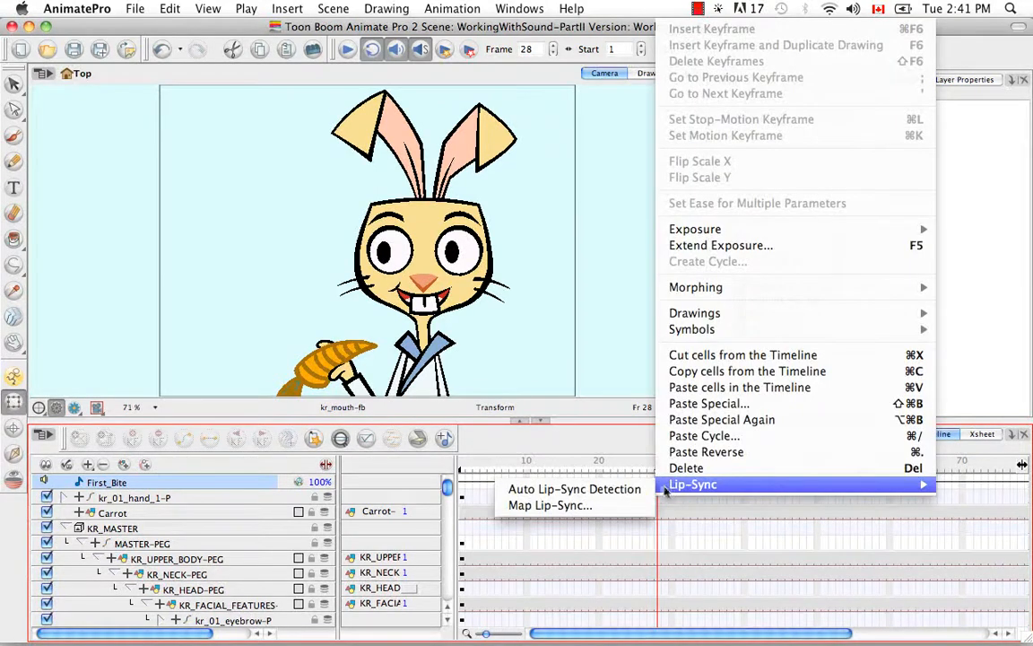
pyautogui.click(640, 449)
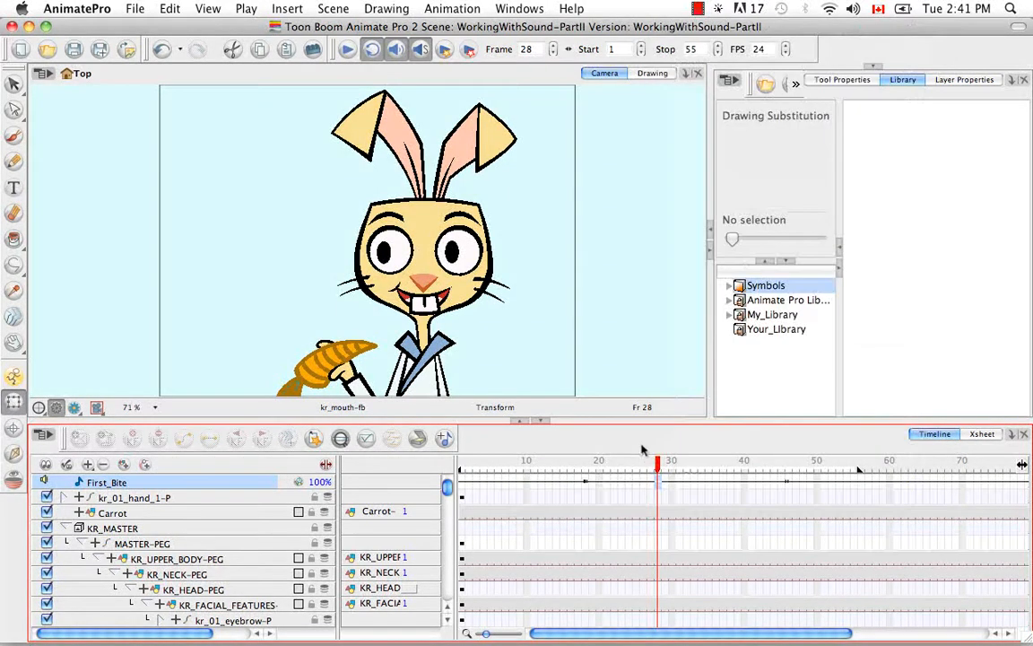
pyautogui.click(454, 9)
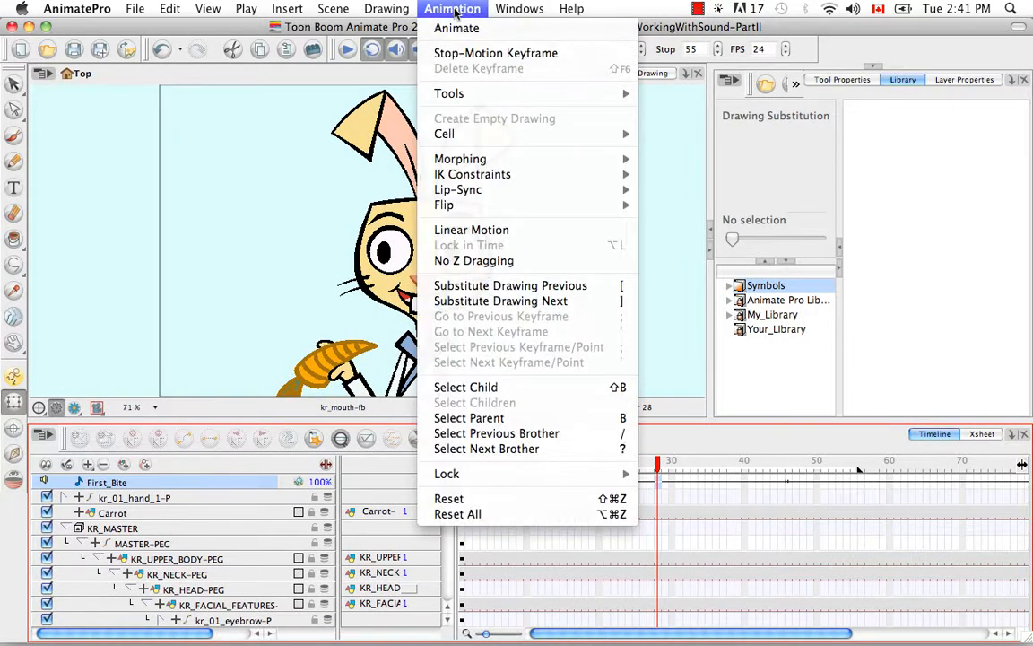
pyautogui.moveTo(519, 192)
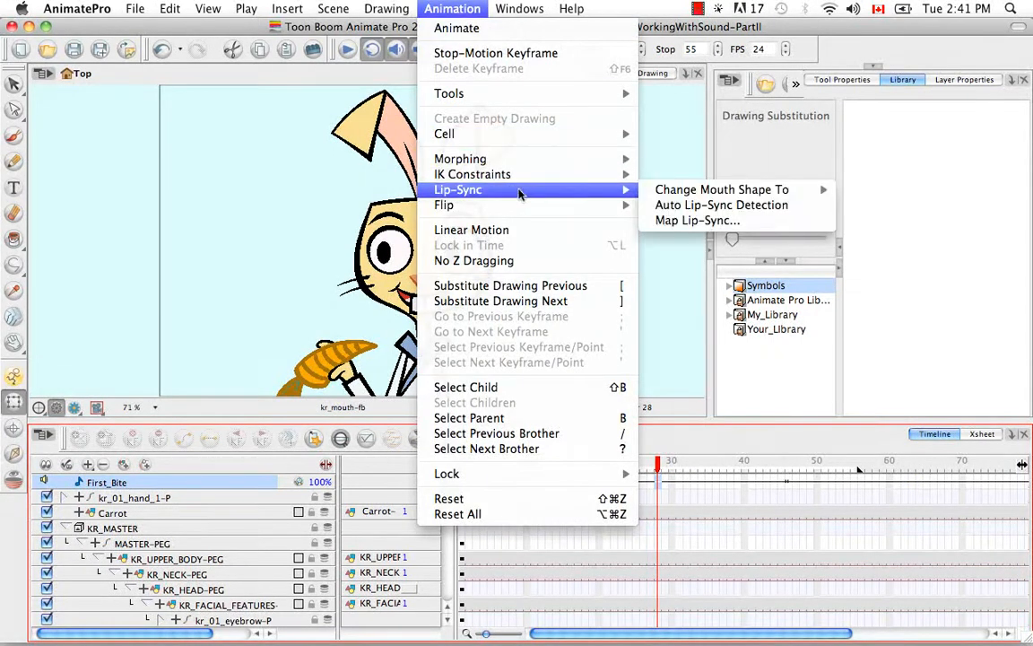
pyautogui.click(718, 204)
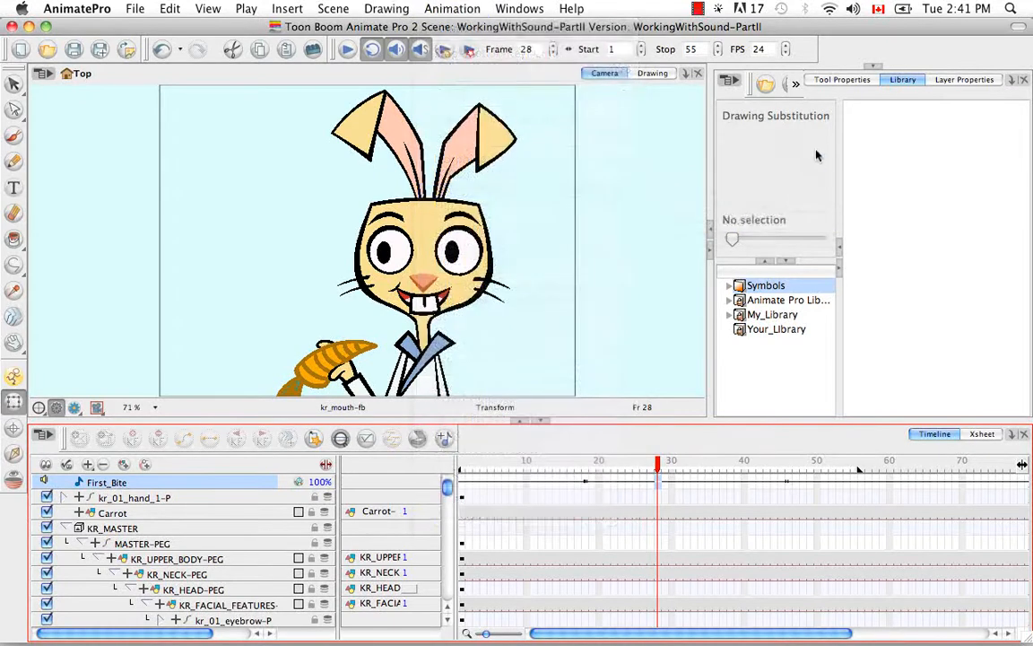
# Open the lip-sync mapping for the First_Bite sound layer and set kr_mouth as the destination layer
pyautogui.click(967, 79)
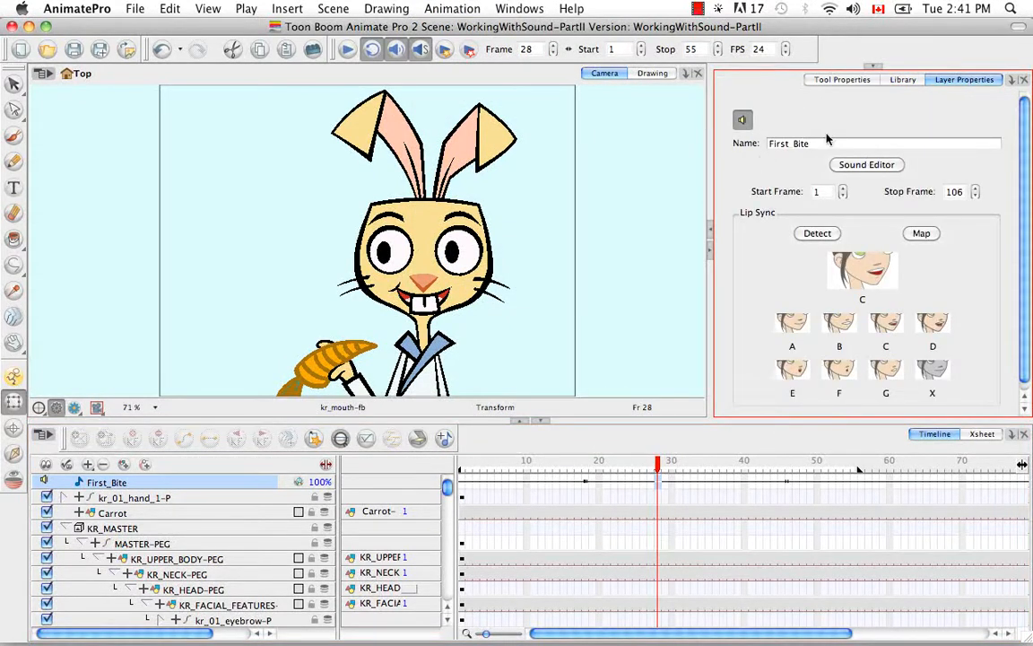
pyautogui.click(922, 235)
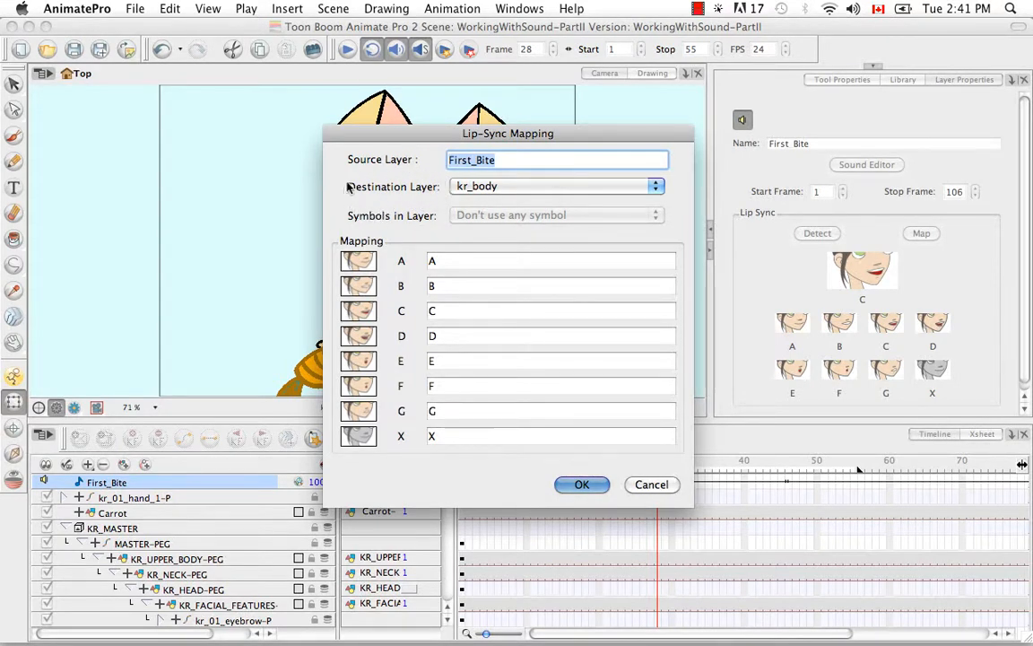
pyautogui.click(658, 188)
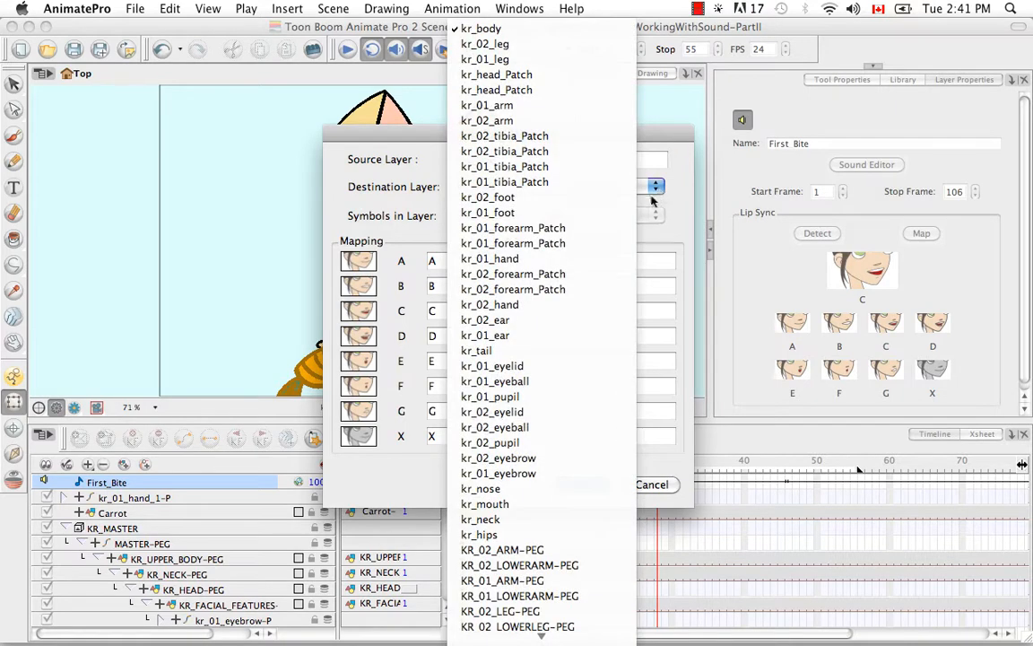
pyautogui.click(537, 504)
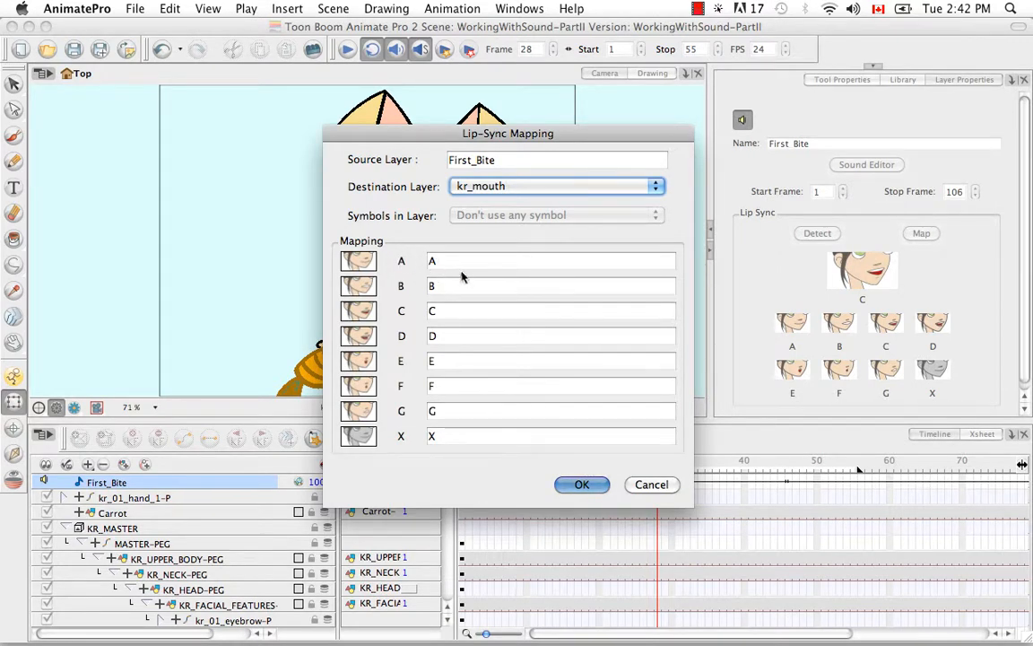
# Map mouth shapes A, B, C and D to the drawings fa, fb, fc and fd
pyautogui.doubleClick(433, 261)
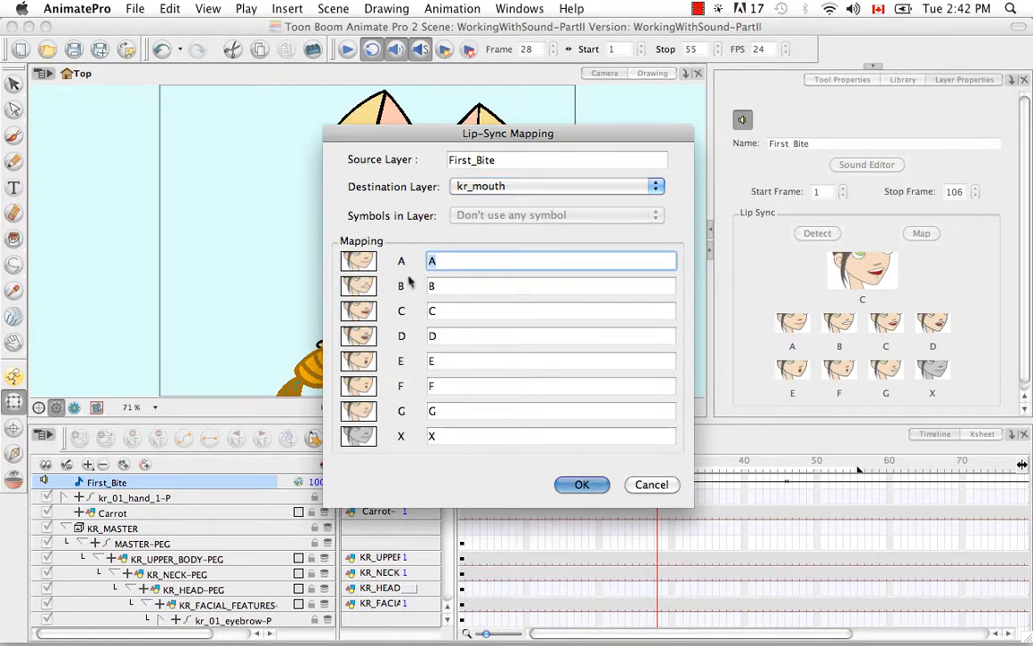
pyautogui.write('fa')
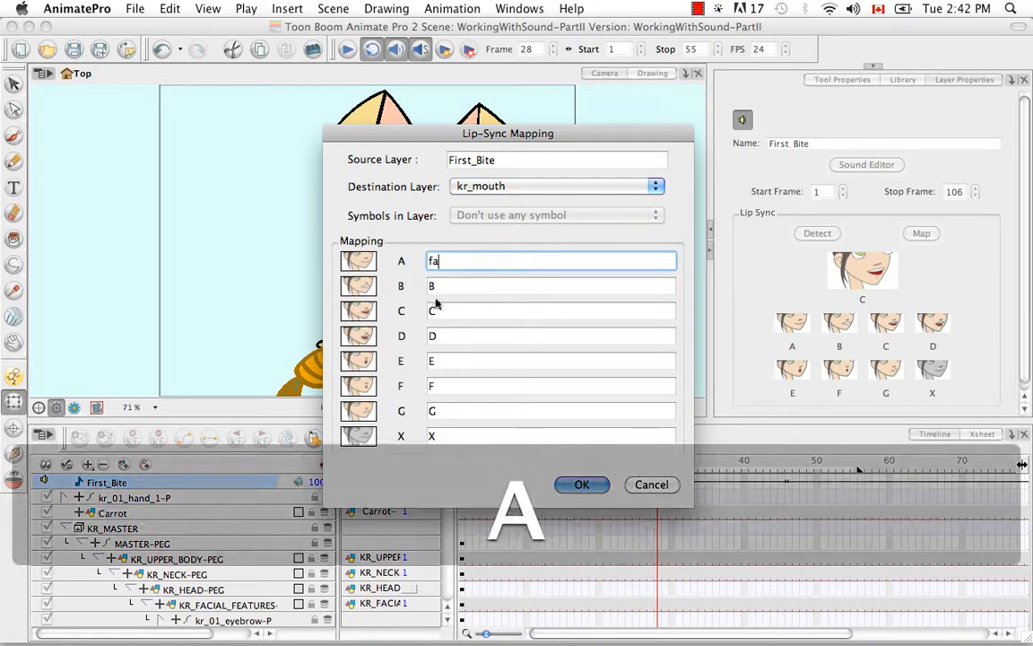
pyautogui.press('Tab')
pyautogui.write('fb')
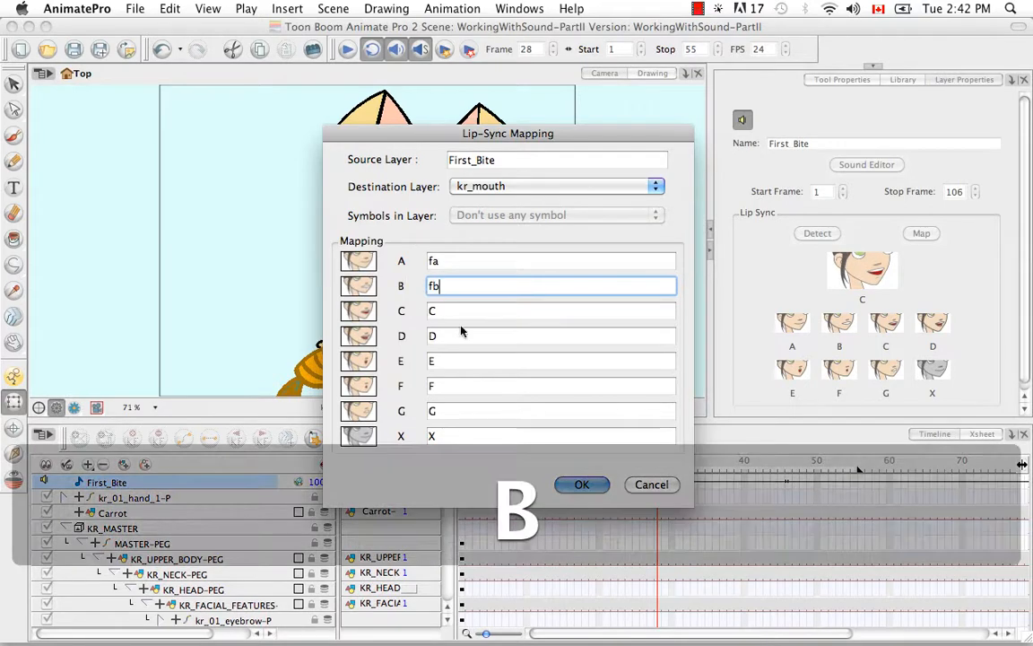
pyautogui.press('Tab')
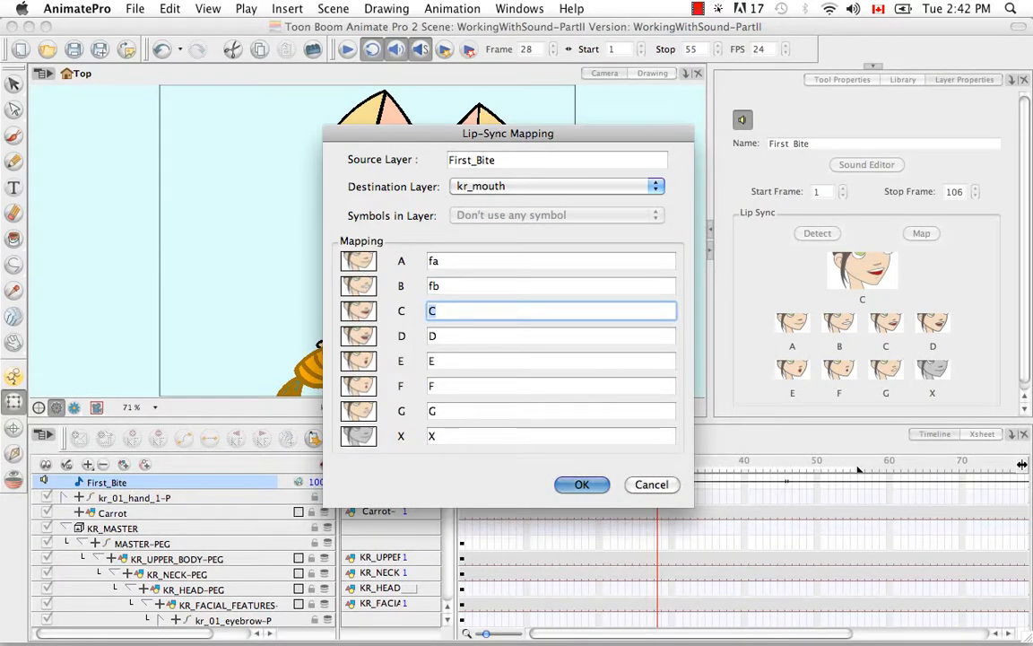
pyautogui.write('fc')
pyautogui.press('Tab')
pyautogui.write('f')
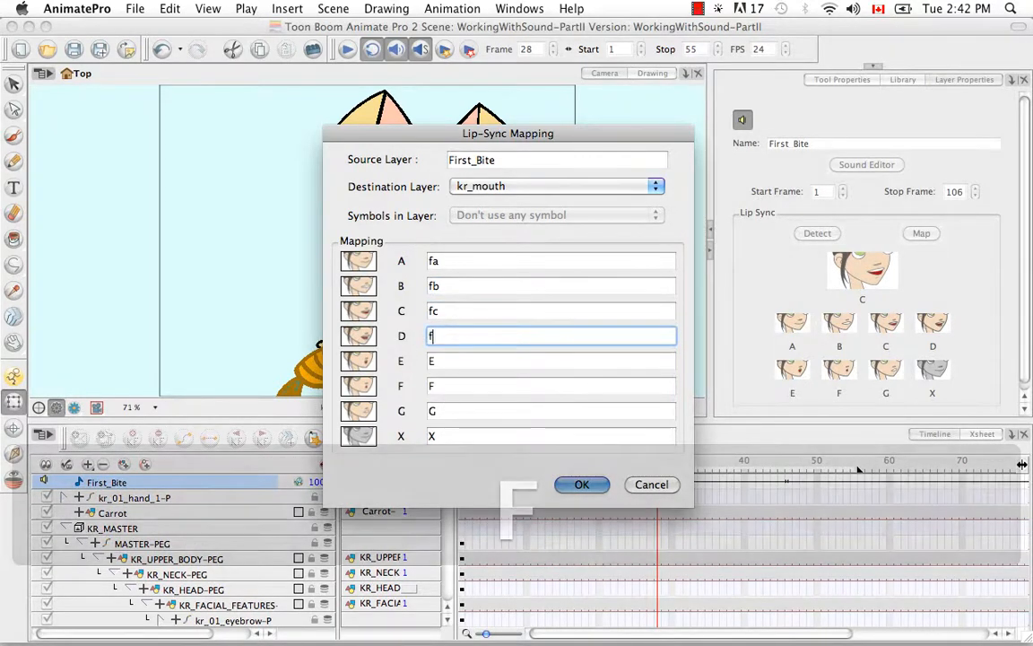
pyautogui.write('d')
pyautogui.press('Tab')
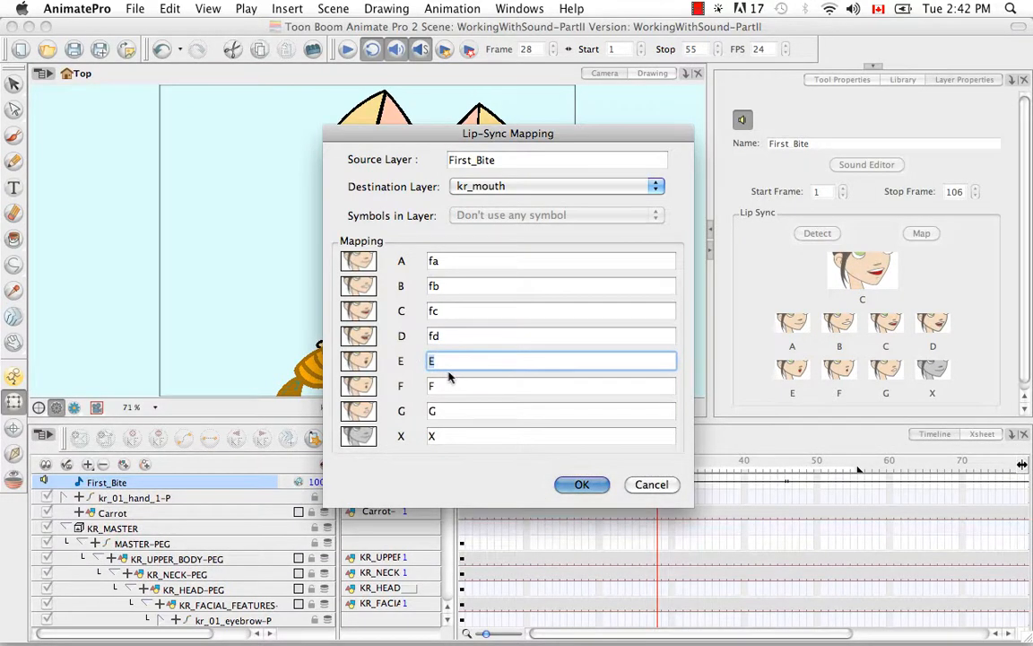
# Map mouth shapes E, F, G and X to the drawings fe, ff, fg and fx and apply the mapping
pyautogui.write('fe')
pyautogui.press('Tab')
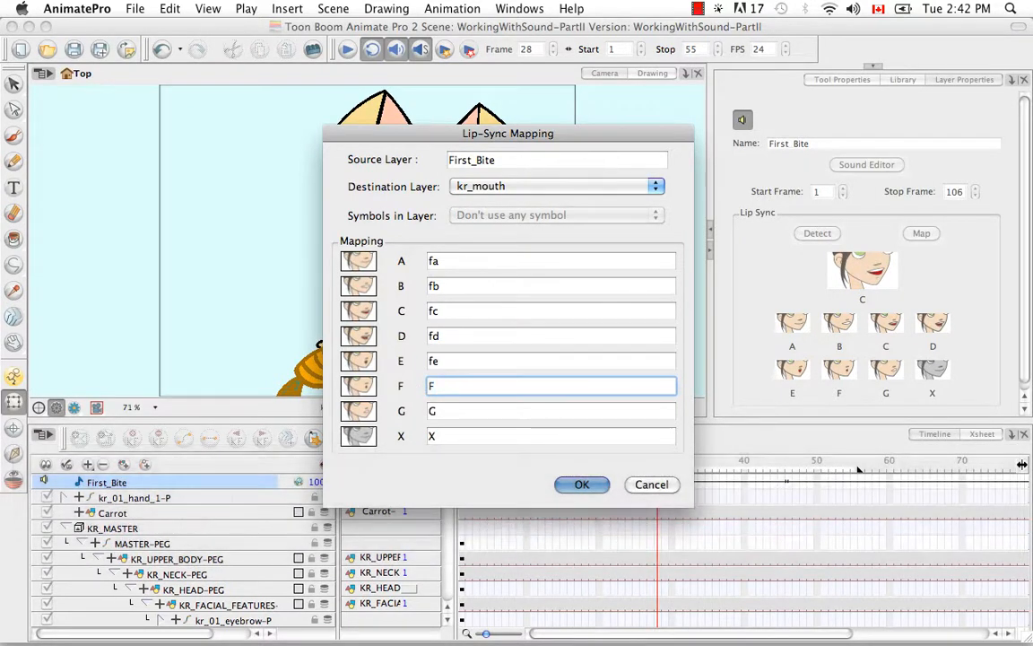
pyautogui.write('ff')
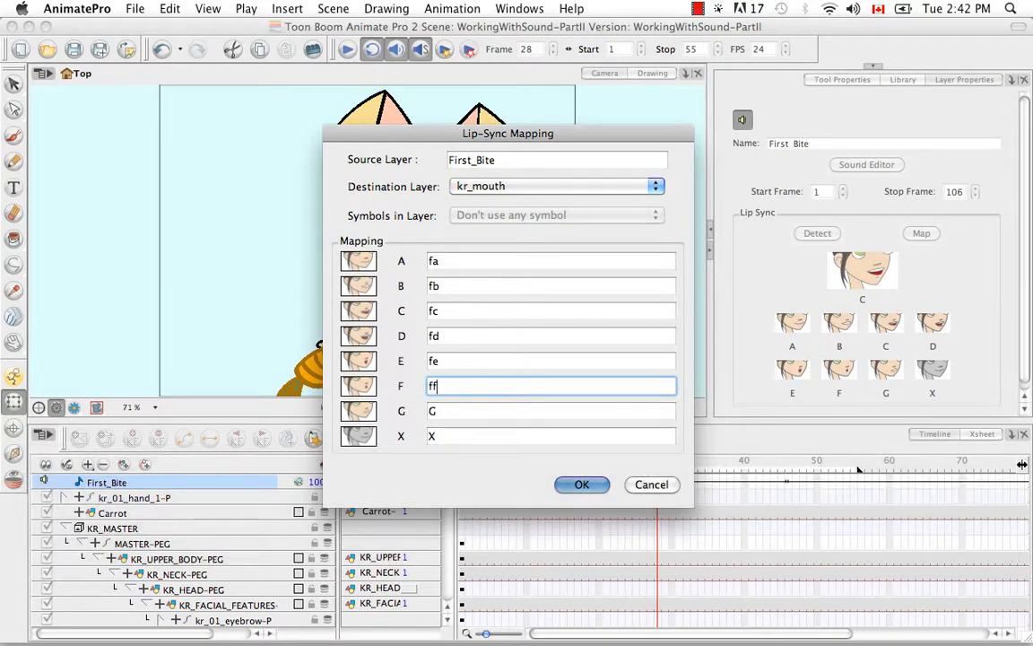
pyautogui.press('Tab')
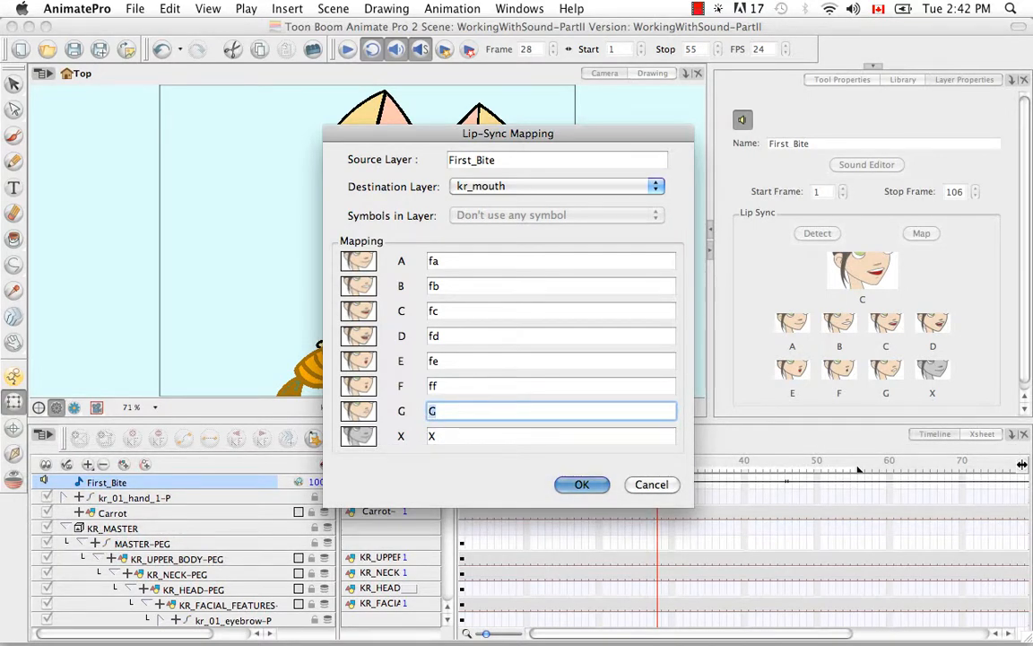
pyautogui.write('fg')
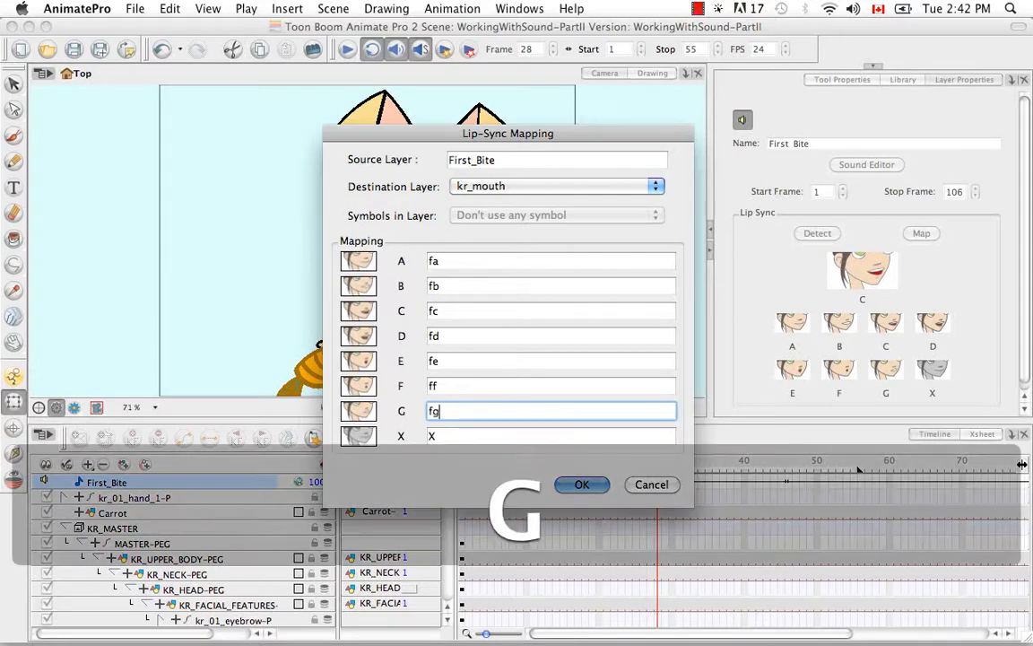
pyautogui.press('Tab')
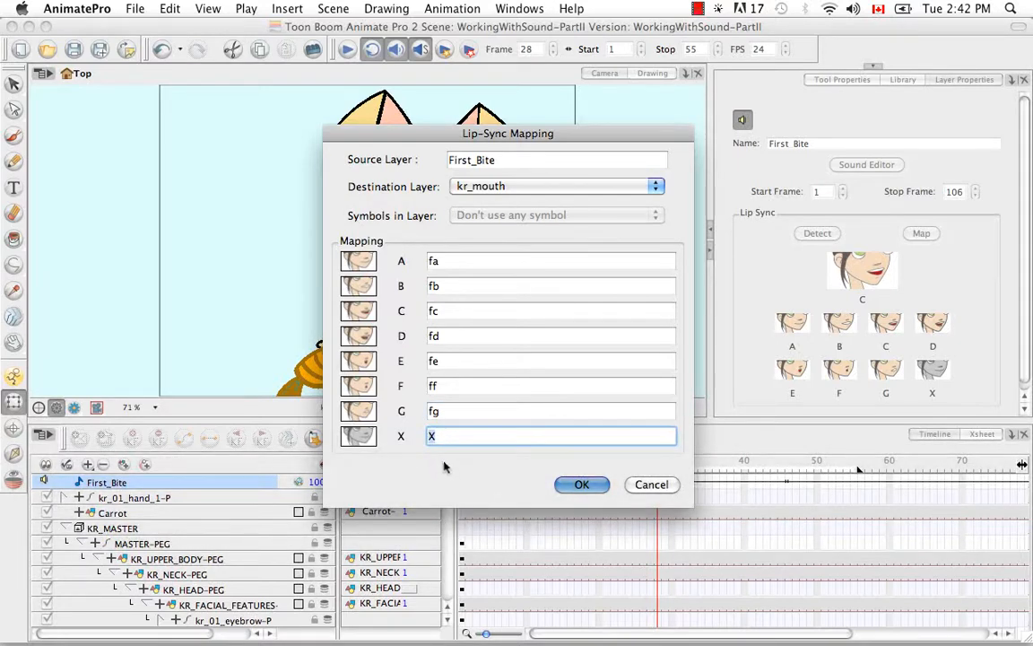
pyautogui.write('fx')
pyautogui.click(582, 485)
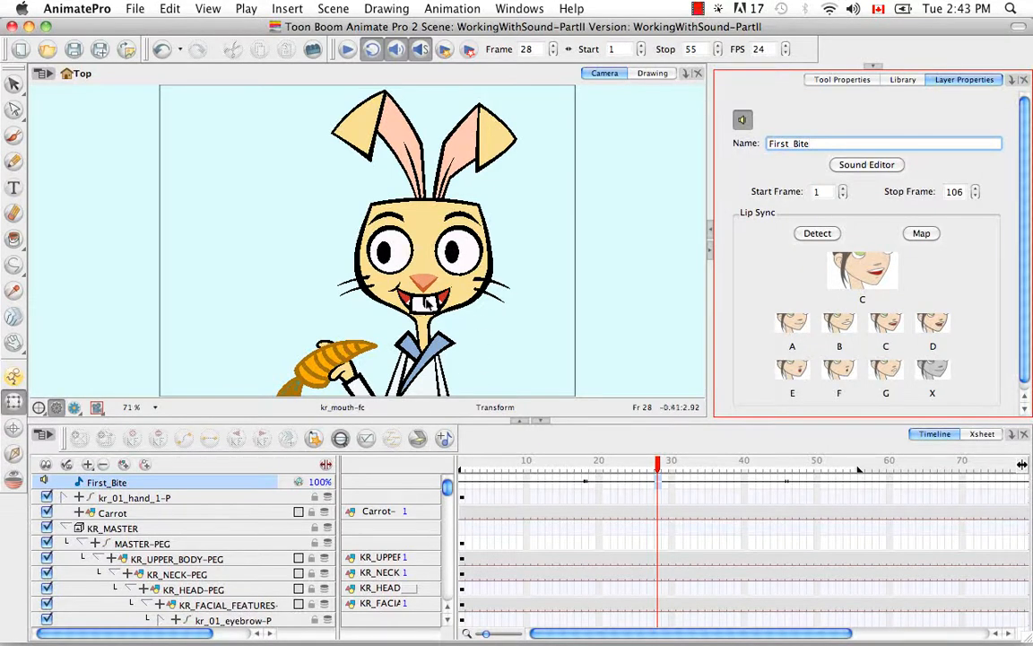
# Select the rabbit's mouth, locate its layer in the timeline and scrub from frame 28 to frame 48
pyautogui.click(428, 303)
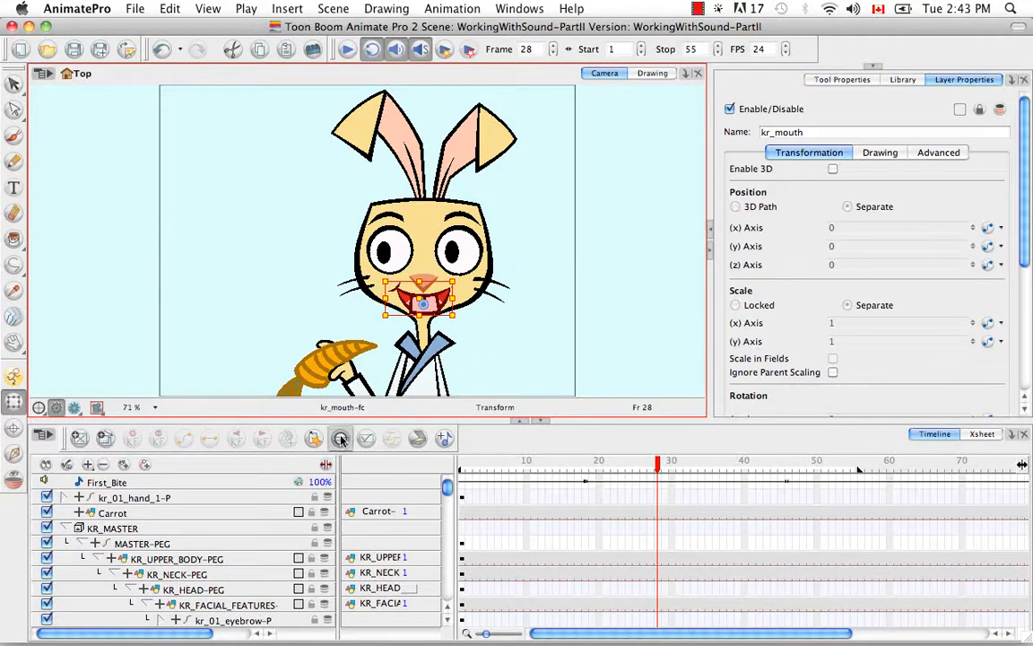
pyautogui.click(340, 439)
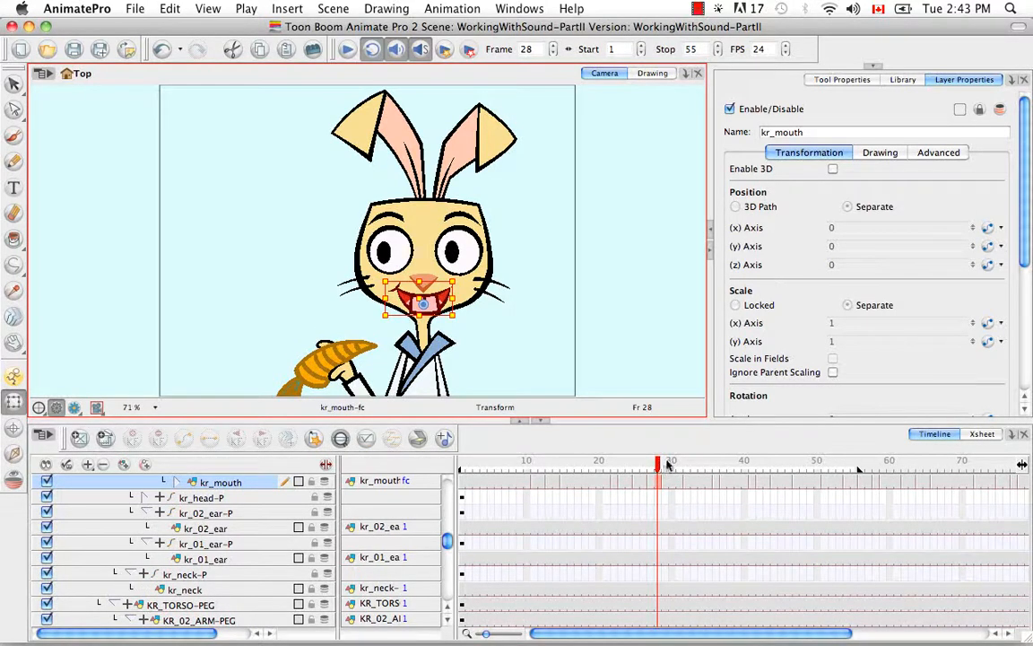
pyautogui.moveTo(666, 464)
pyautogui.mouseDown()
pyautogui.moveTo(849, 463)
pyautogui.moveTo(607, 468)
pyautogui.moveTo(705, 478)
pyautogui.moveTo(804, 466)
pyautogui.mouseUp()
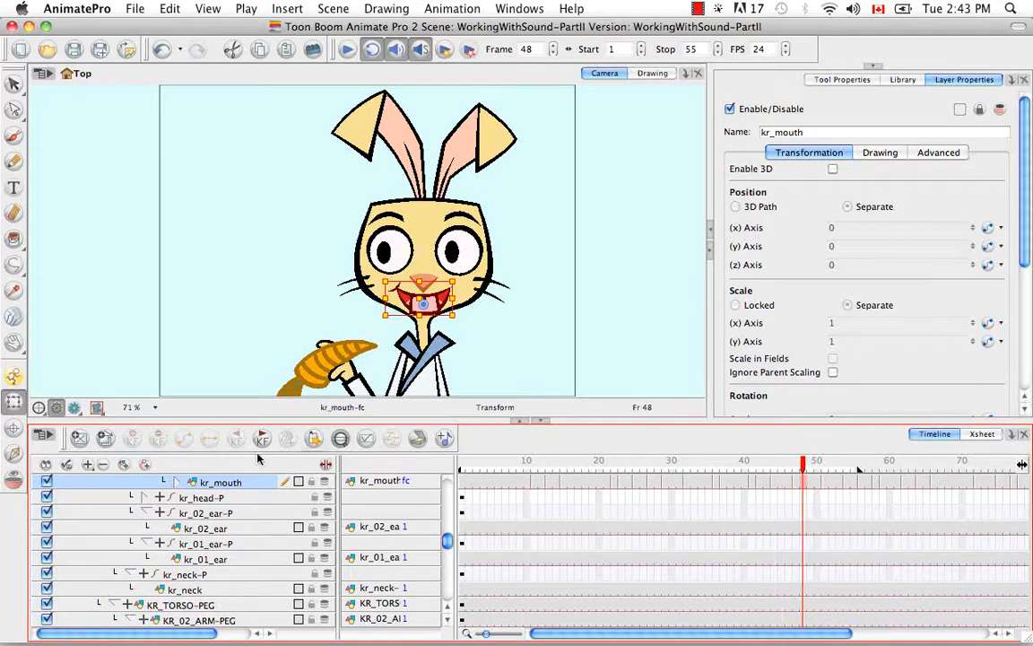
# Examine the mapped drawings in the kr_mouth column of the Xsheet, including the first frames
pyautogui.click(982, 435)
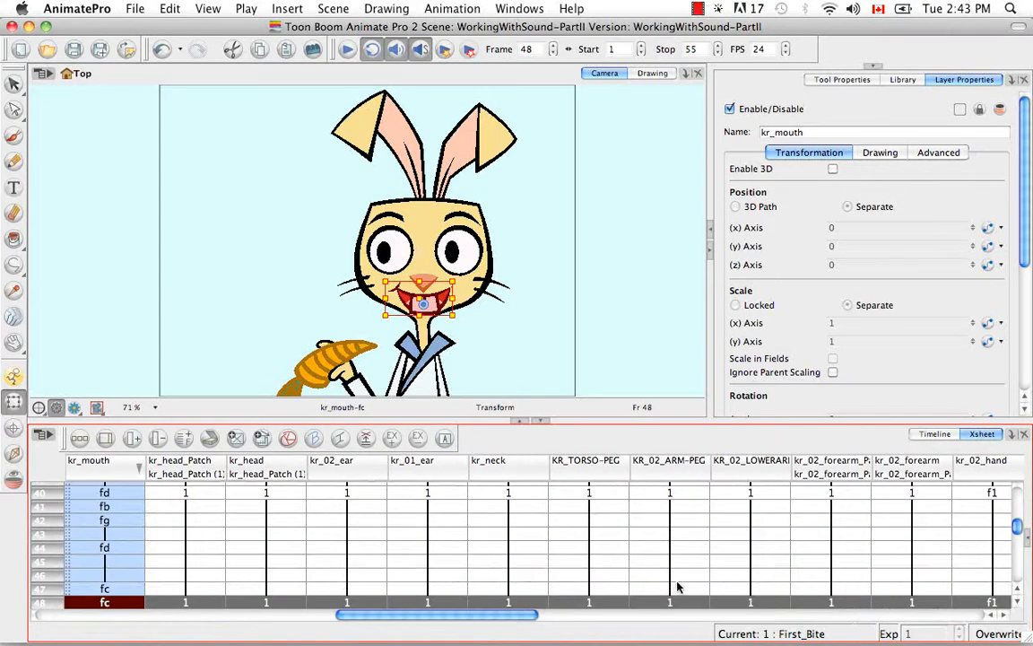
pyautogui.moveTo(1020, 531); pyautogui.dragTo(1019, 493)
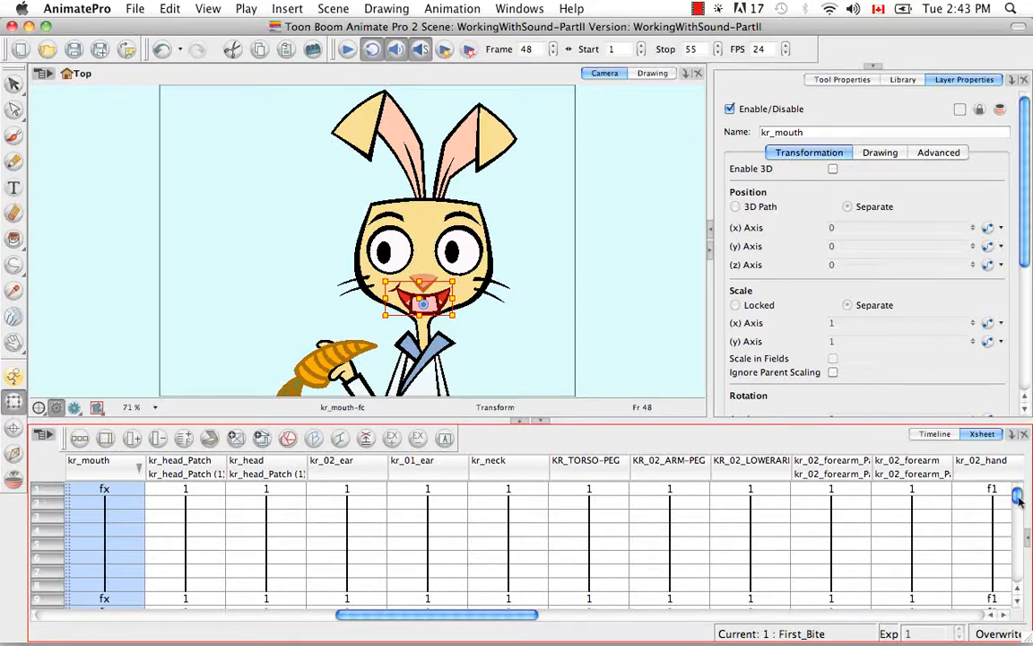
pyautogui.moveTo(1017, 495); pyautogui.dragTo(1017, 502)
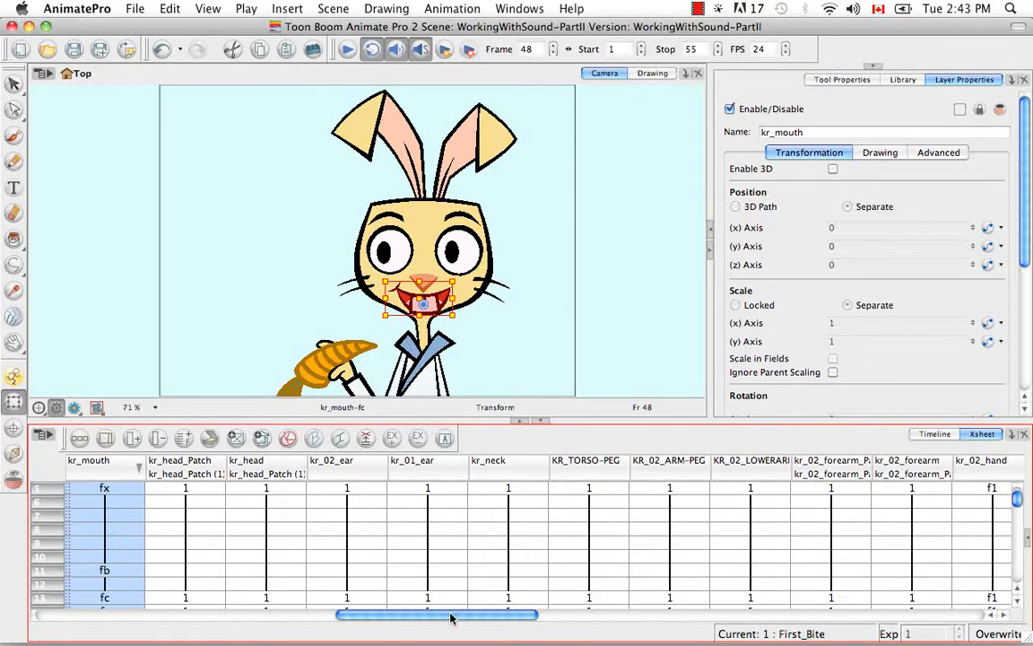
# Inspect the First_Bite column's mouth shapes from frame 1 in the Xsheet and go to frame 10
pyautogui.moveTo(451, 617); pyautogui.dragTo(907, 611)
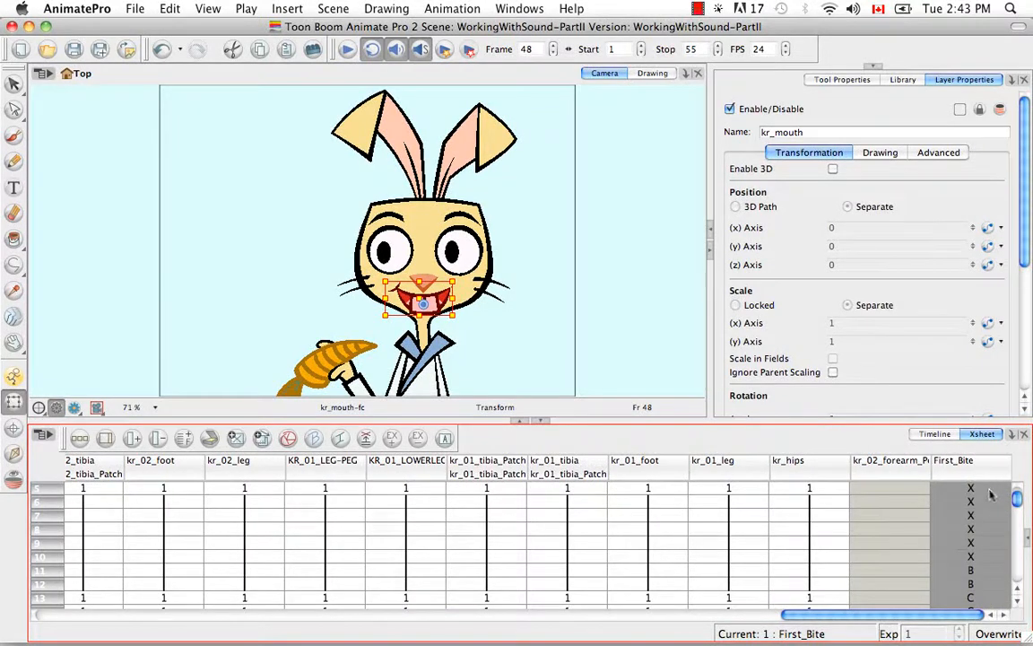
pyautogui.moveTo(1015, 497); pyautogui.dragTo(1016, 485)
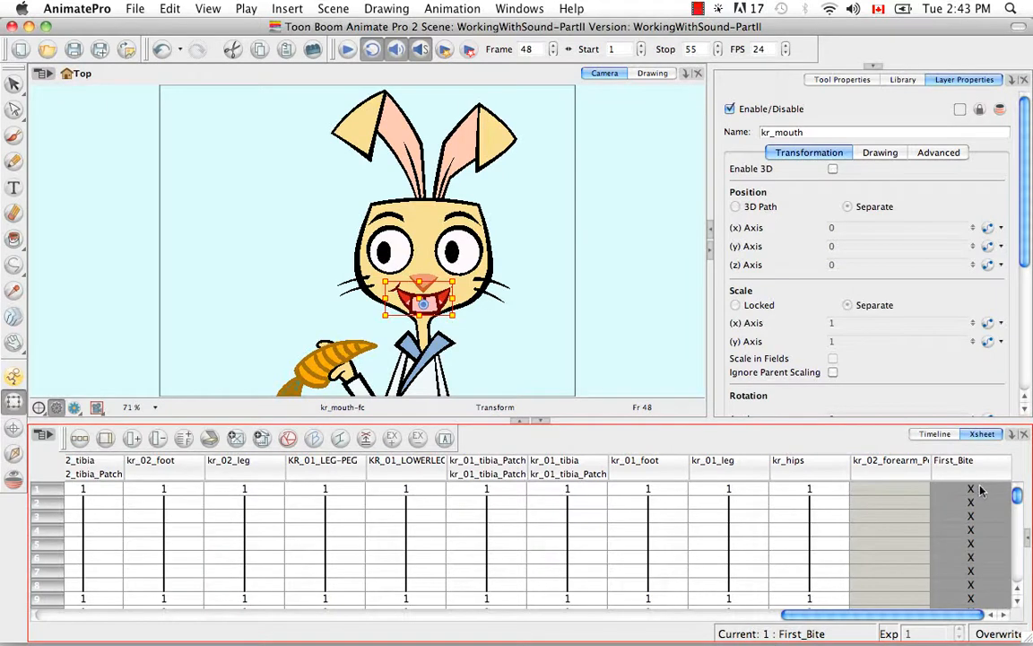
pyautogui.click(980, 490)
pyautogui.moveTo(1017, 496)
pyautogui.mouseDown()
pyautogui.moveTo(1016, 525)
pyautogui.moveTo(1017, 505)
pyautogui.mouseUp()
pyautogui.click(990, 503)
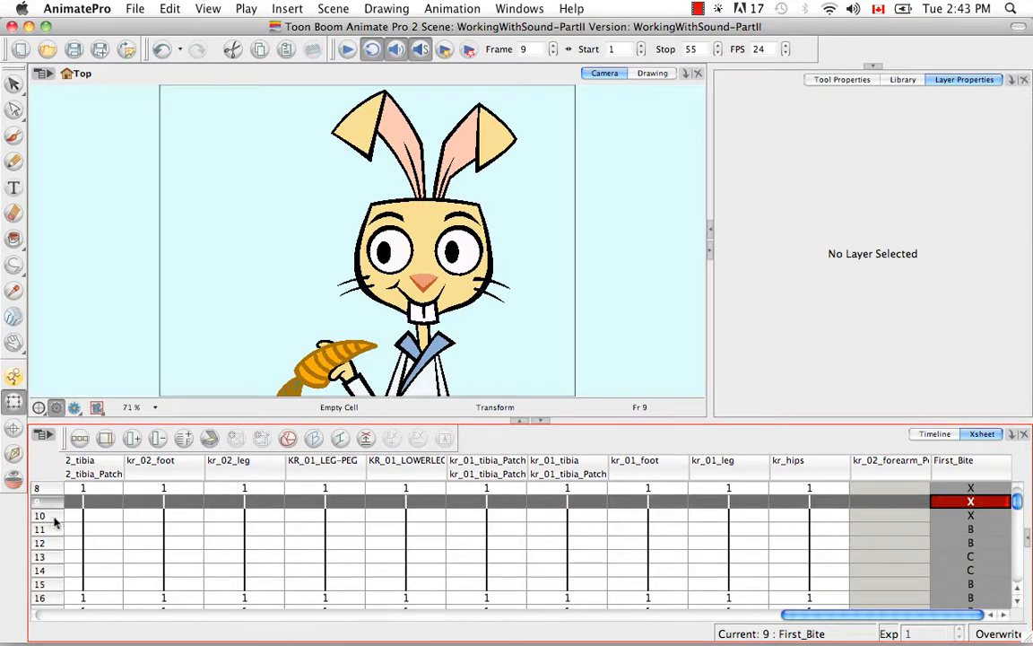
pyautogui.click(55, 518)
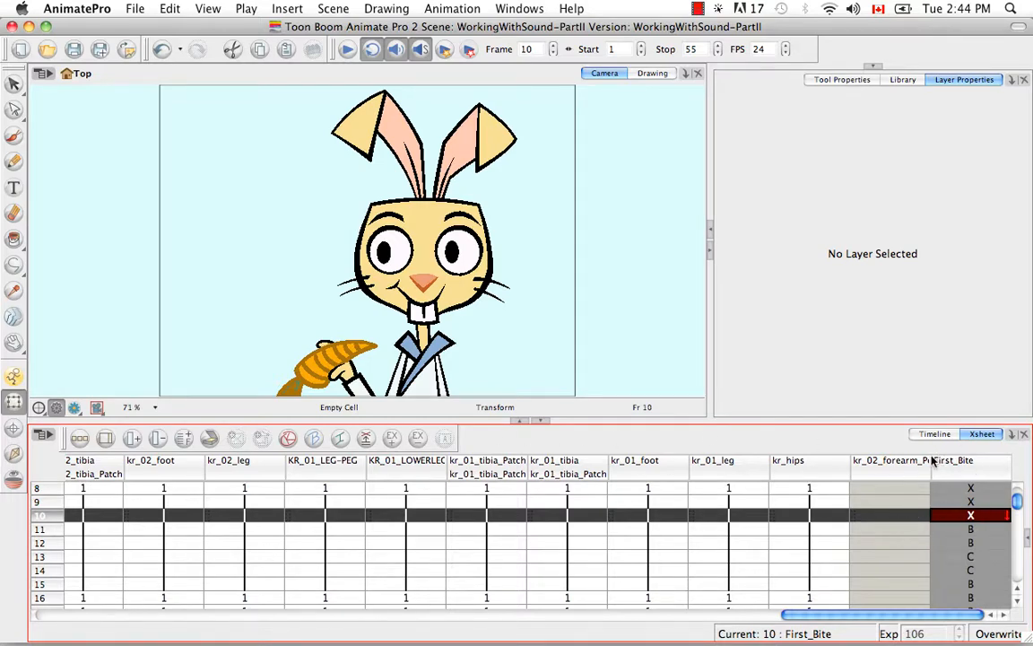
# Compare the kr_mouth drawings around frame 10, select the kr_mouth column and return to the timeline
pyautogui.moveTo(885, 611); pyautogui.dragTo(722, 614)
pyautogui.moveTo(395, 636); pyautogui.dragTo(372, 639)
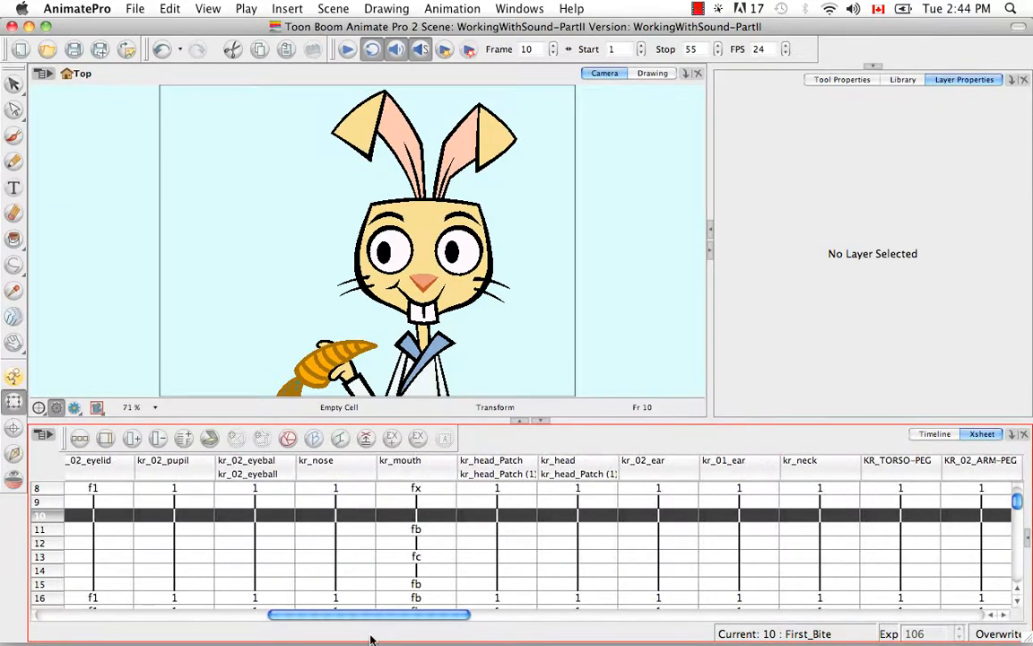
pyautogui.click(400, 463)
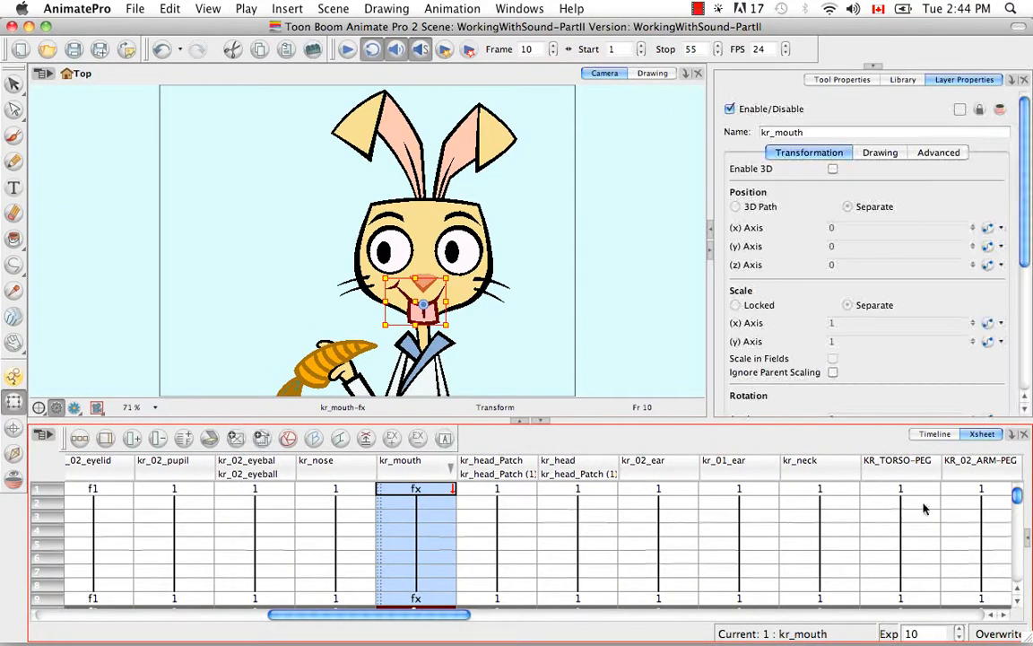
pyautogui.click(936, 435)
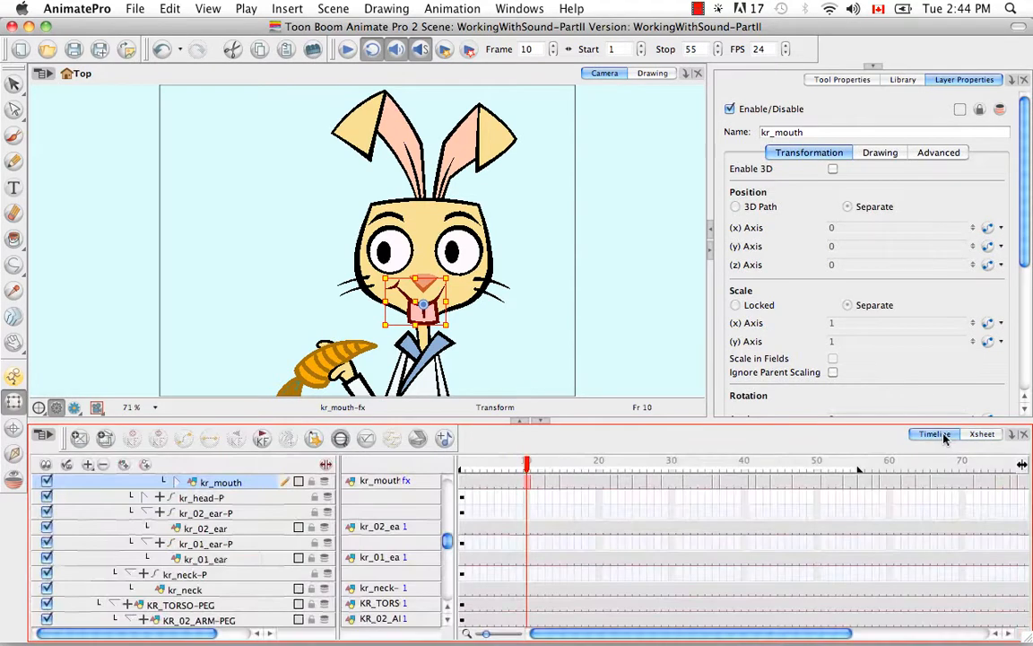
# Extend the playback range to stop at frame 106 and play the lip-sync from frame 1
pyautogui.moveTo(841, 634); pyautogui.dragTo(980, 636)
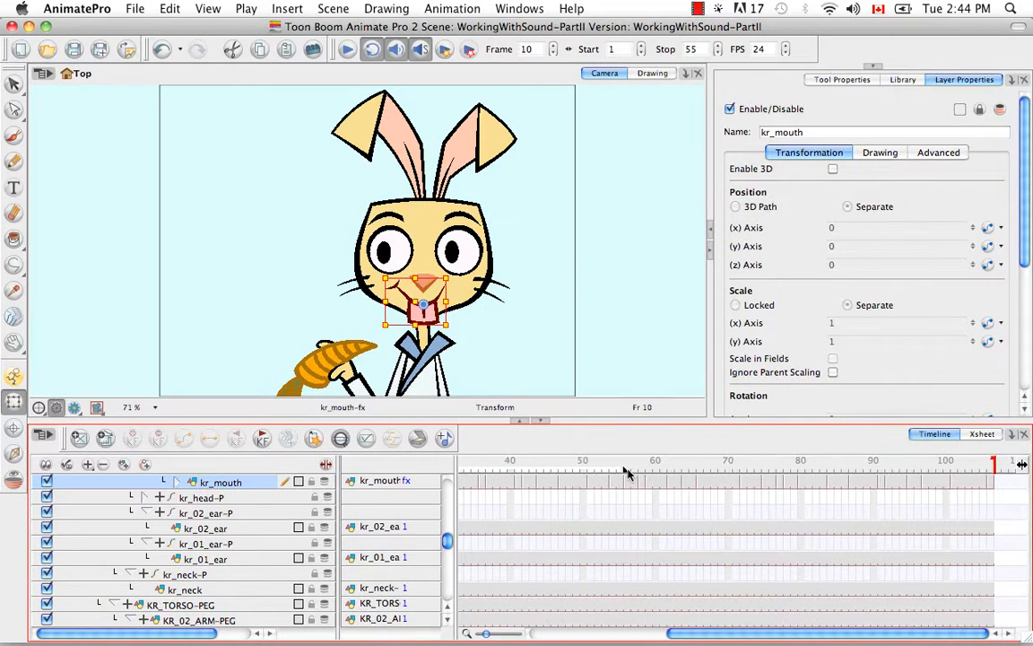
pyautogui.moveTo(626, 473); pyautogui.dragTo(994, 480)
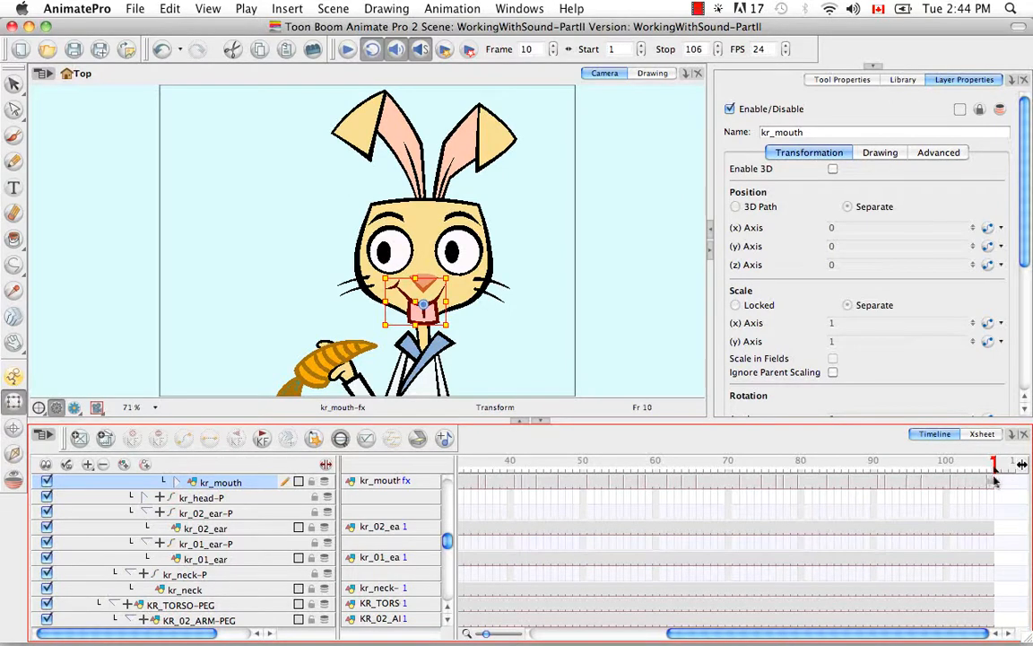
pyautogui.moveTo(904, 635); pyautogui.dragTo(594, 637)
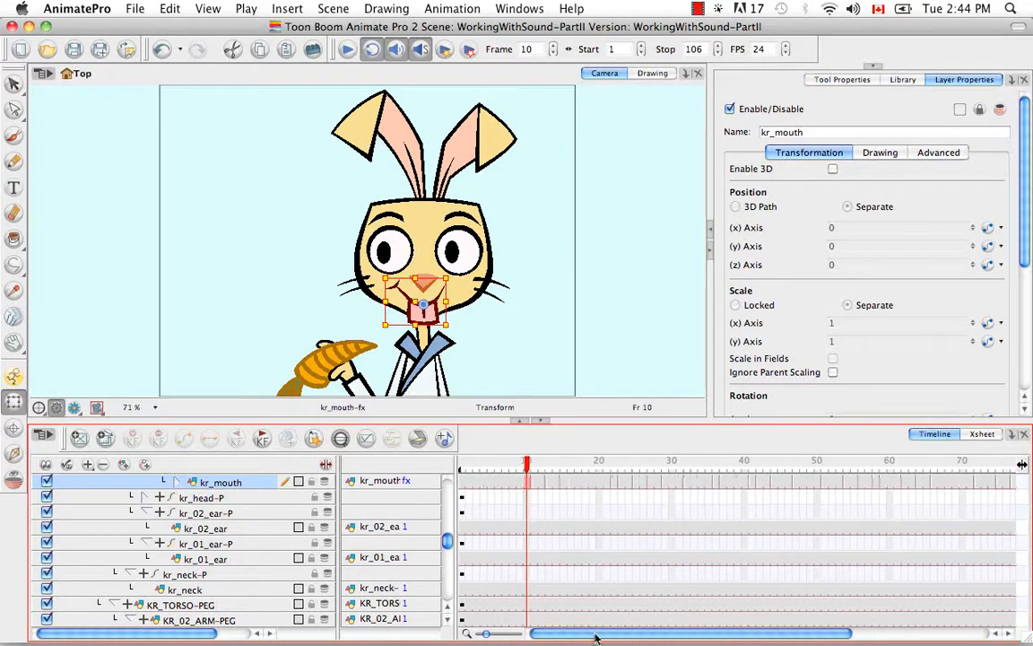
pyautogui.click(462, 467)
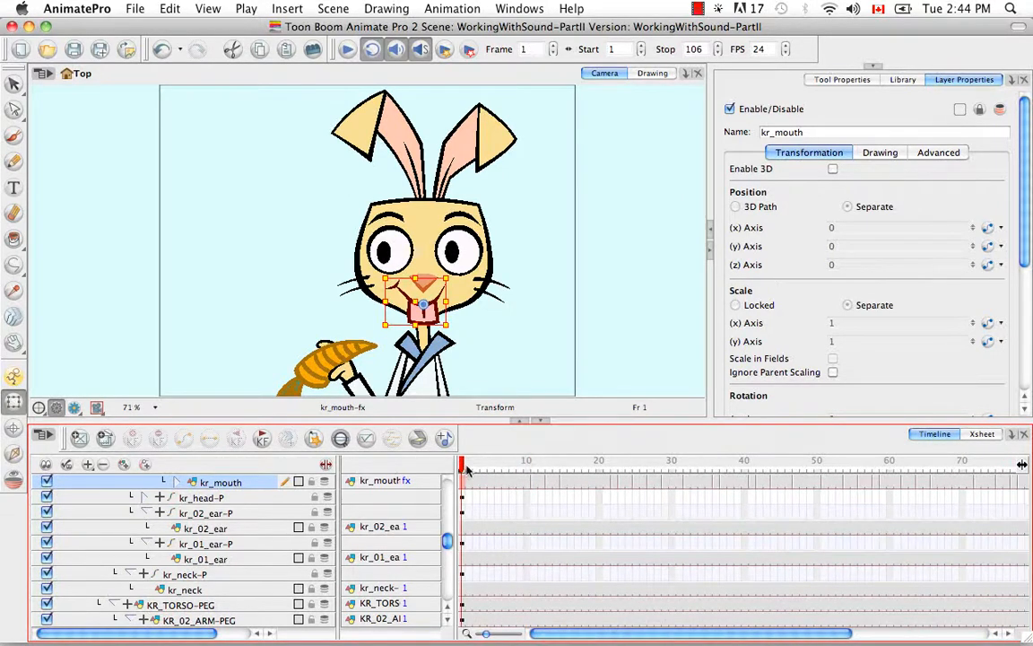
pyautogui.click(348, 49)
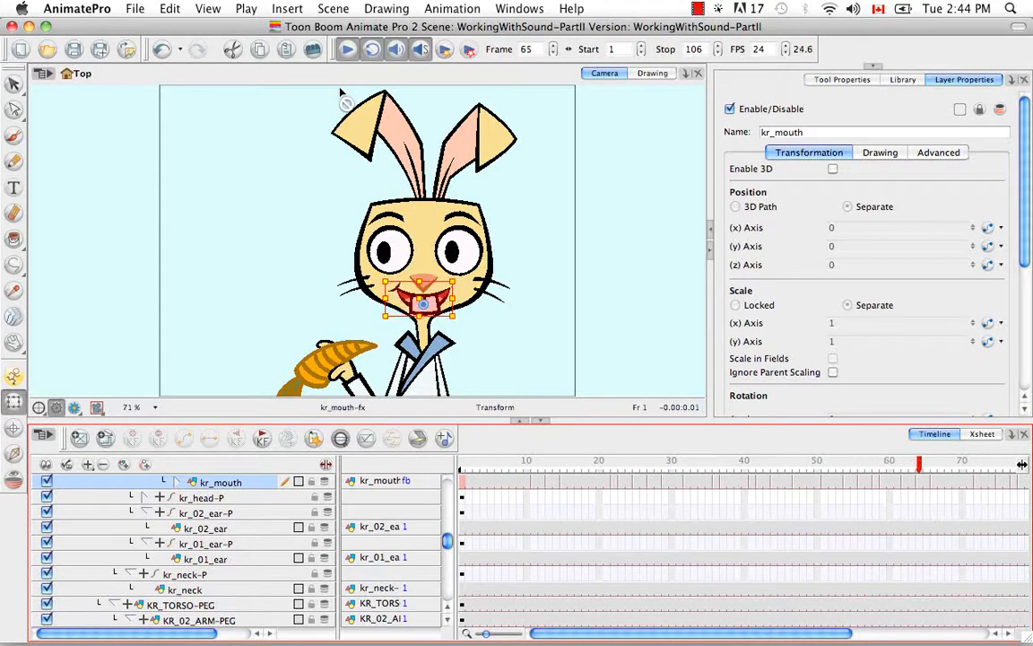
pyautogui.click(349, 54)
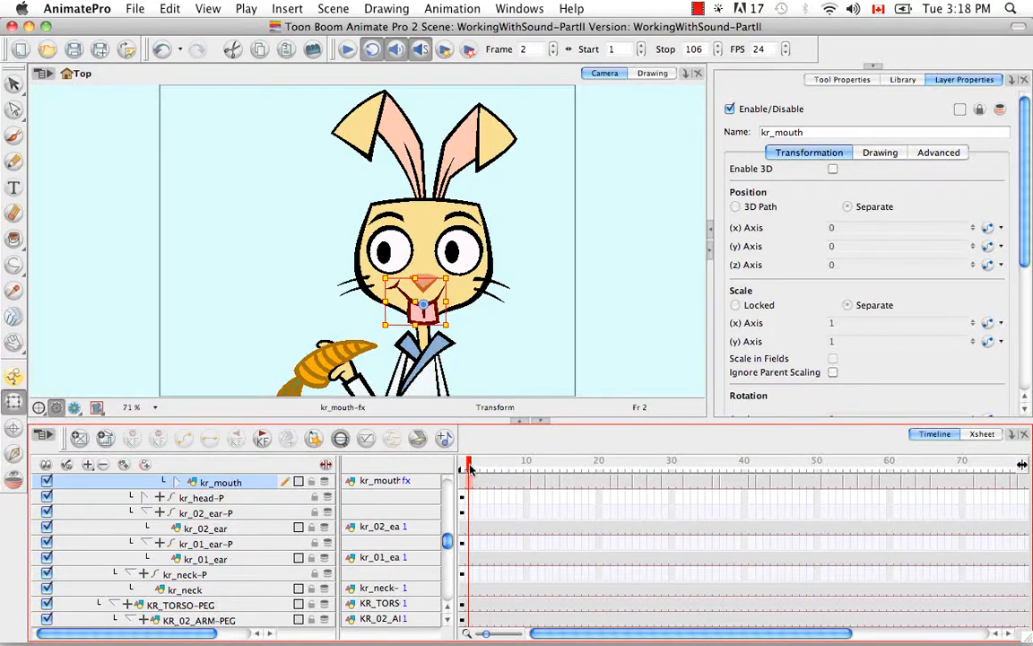
# Move the playhead to frame 31 and open the First_Bite sound layer in the sound editor
pyautogui.moveTo(467, 465)
pyautogui.mouseDown()
pyautogui.moveTo(544, 473)
pyautogui.moveTo(679, 463)
pyautogui.mouseUp()
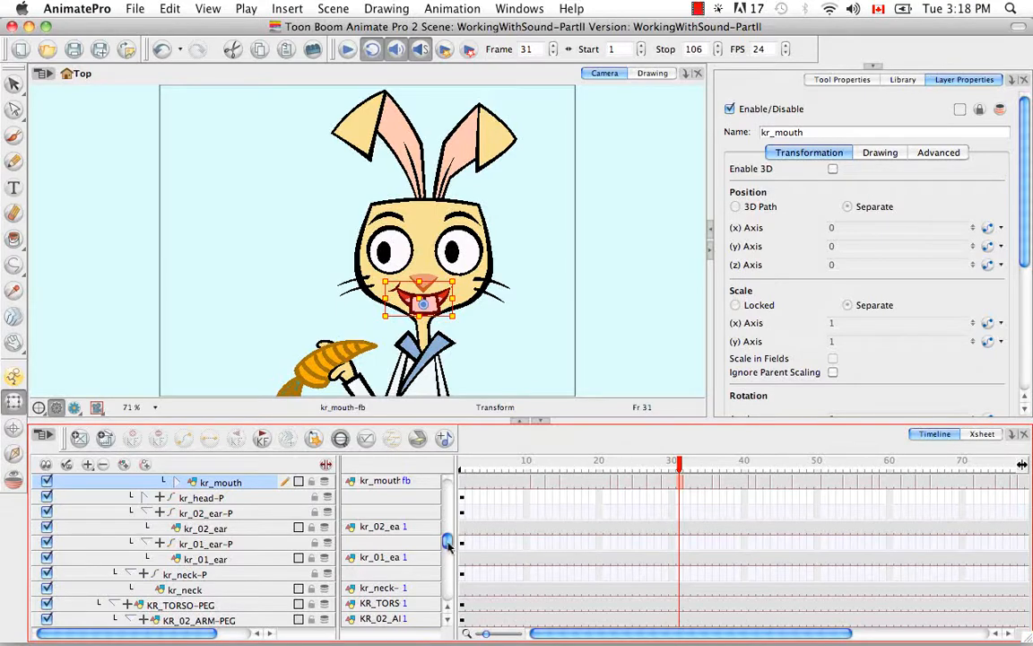
pyautogui.moveTo(448, 541); pyautogui.dragTo(448, 482)
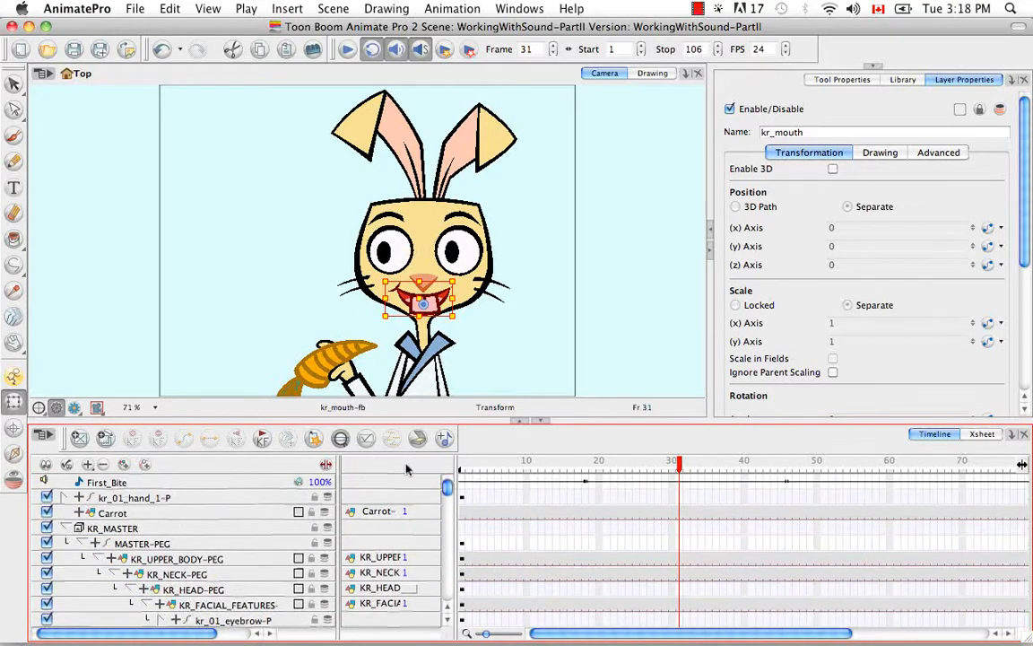
pyautogui.click(261, 485)
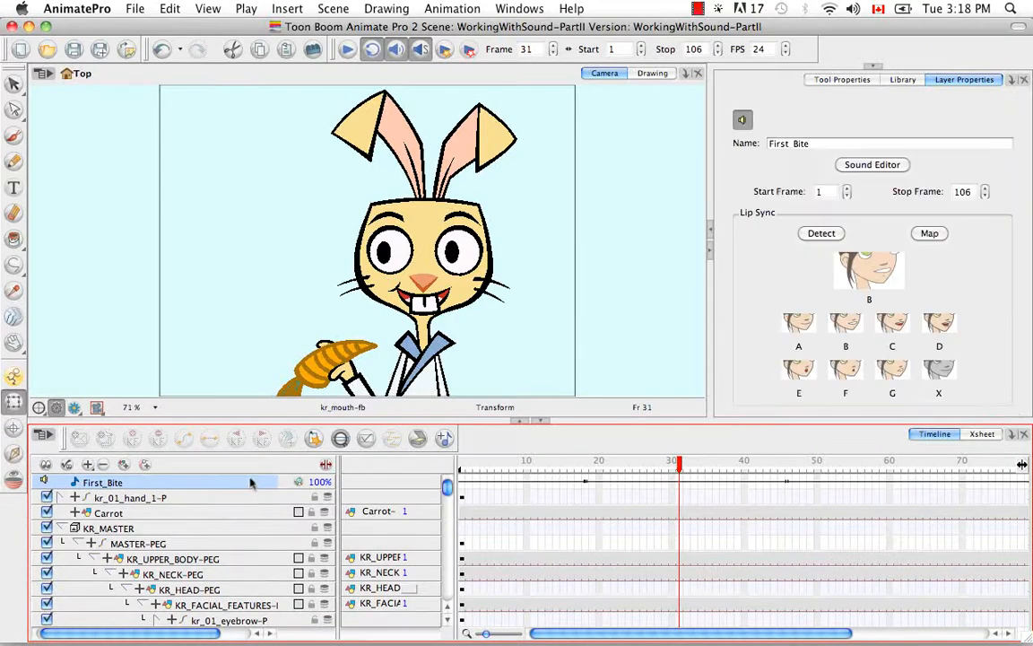
pyautogui.doubleClick(253, 483)
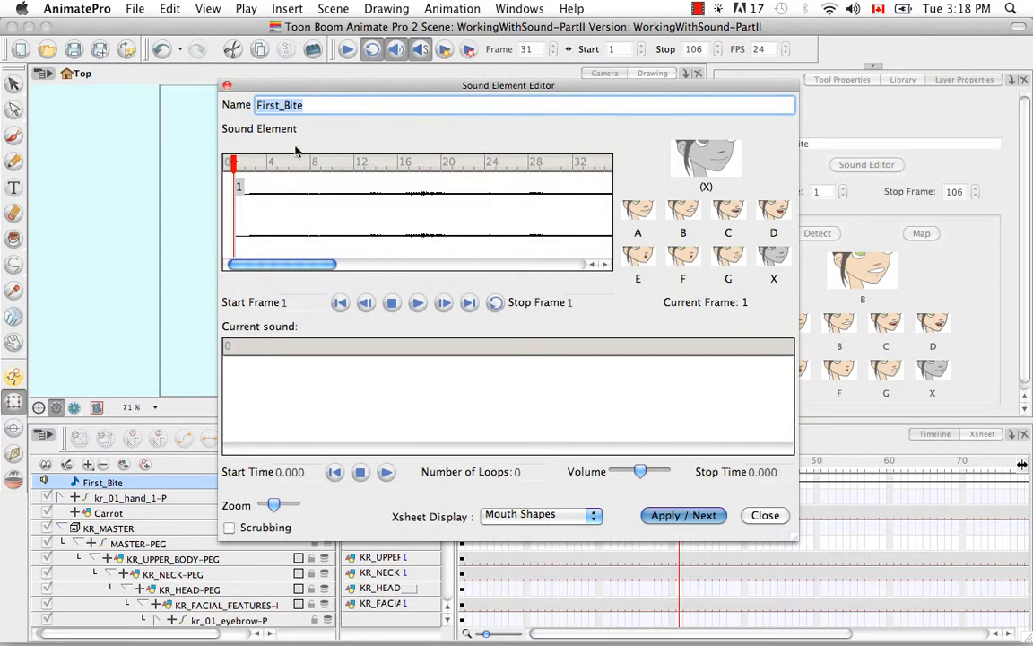
# Find frame 36 in the First_Bite sound element and change its mouth shape to F
pyautogui.moveTo(235, 162); pyautogui.dragTo(535, 166)
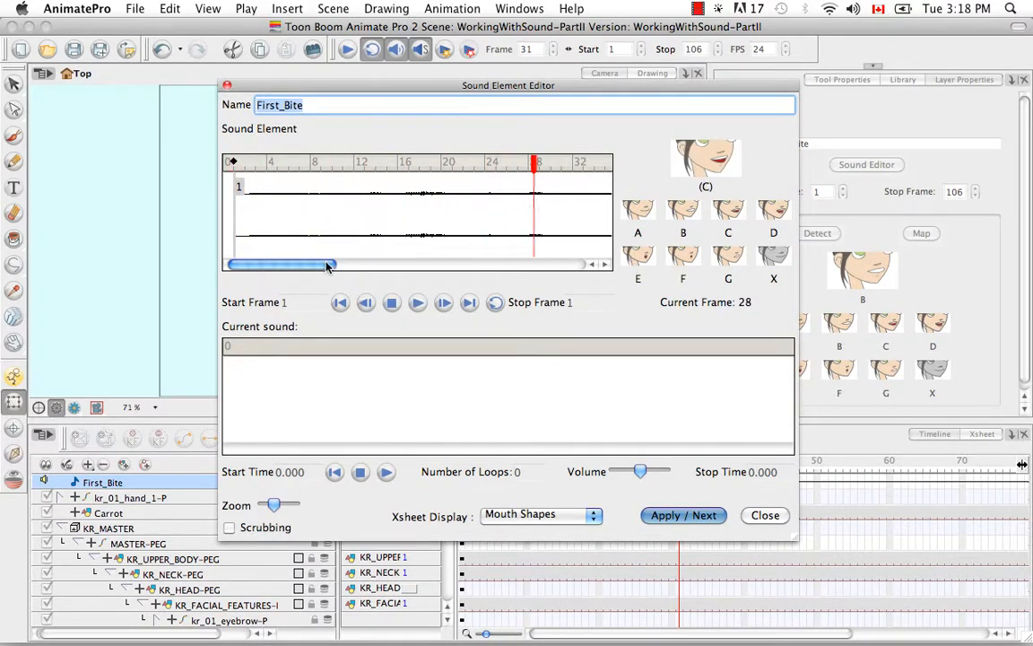
pyautogui.moveTo(328, 267); pyautogui.dragTo(383, 269)
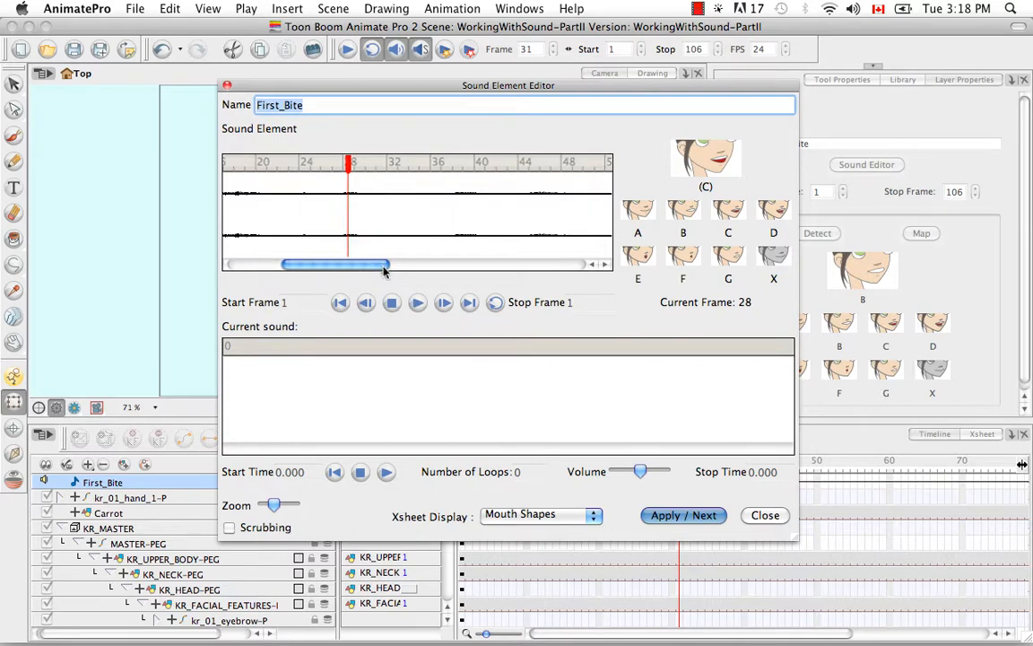
pyautogui.moveTo(348, 164); pyautogui.dragTo(437, 167)
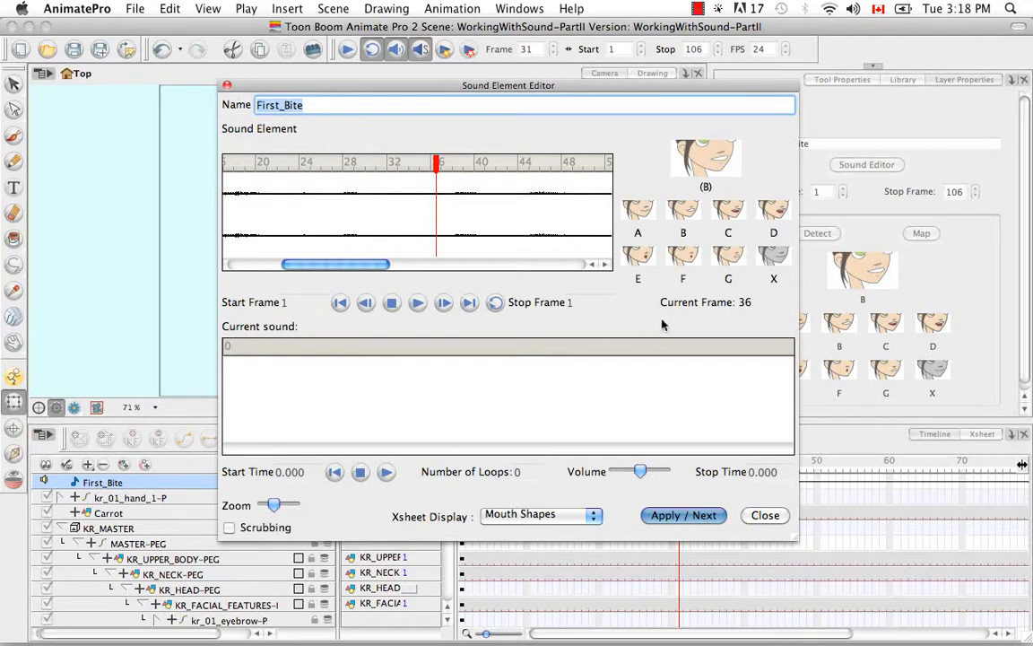
pyautogui.click(691, 258)
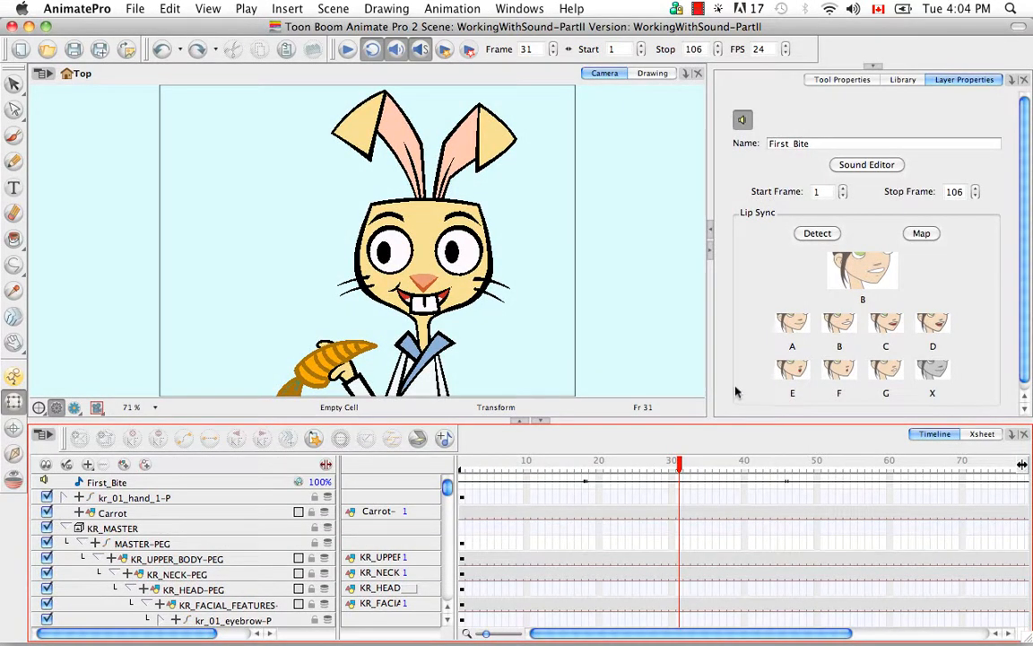
# Set up a lip-sync mapping from First_Bite to the kr_mouth layer, assigning drawings fa, fb and fc to mouth shapes A, B and C
pyautogui.click(922, 234)
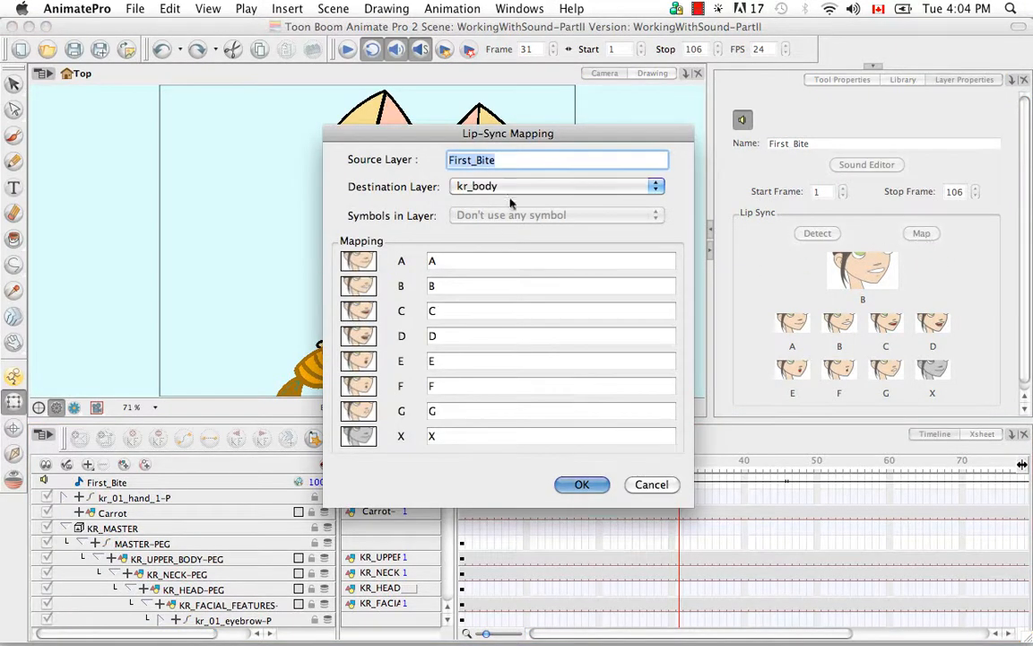
pyautogui.click(656, 188)
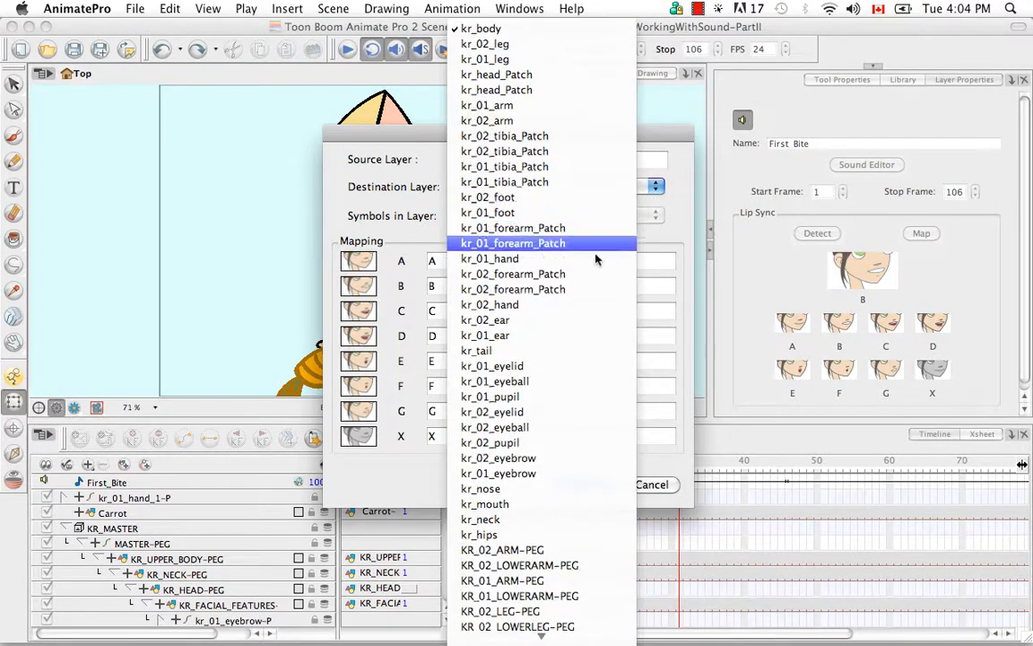
pyautogui.click(537, 505)
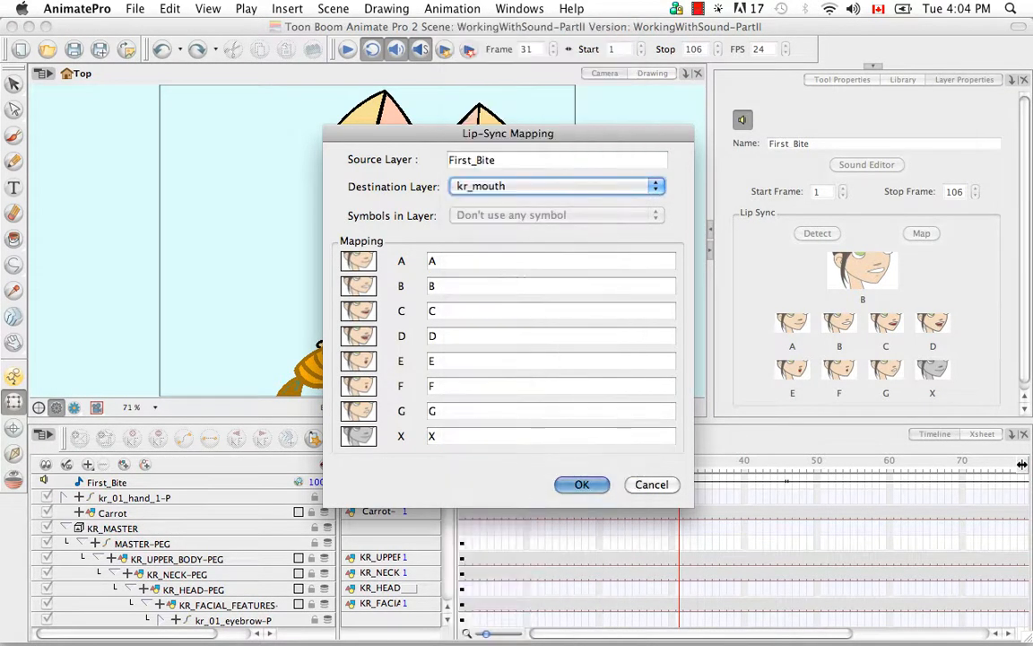
pyautogui.write('fa')
pyautogui.press('Tab')
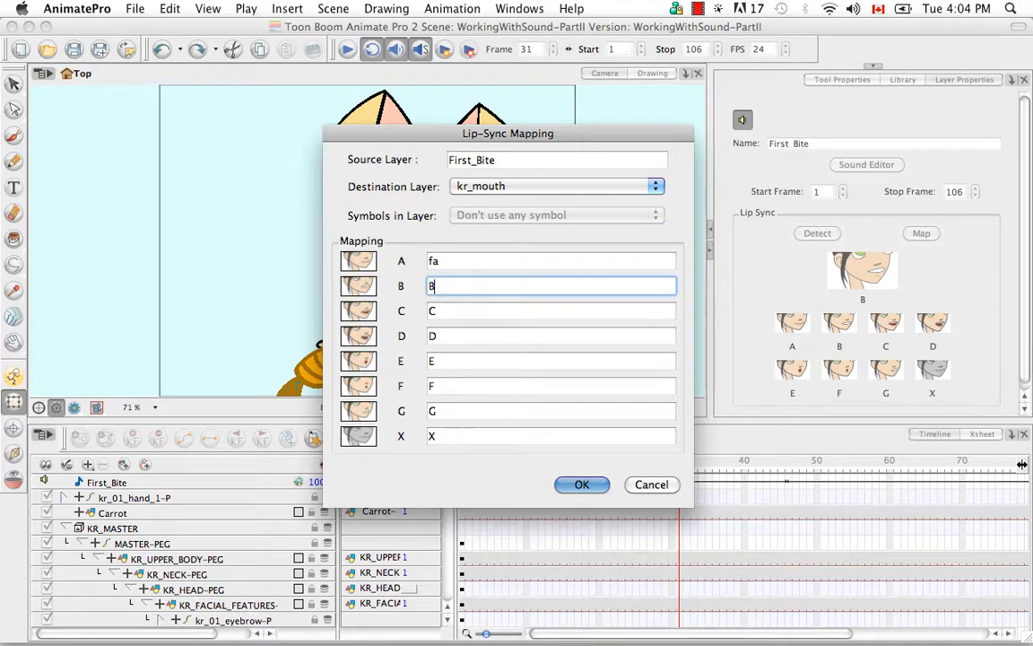
pyautogui.write('fb')
pyautogui.press('Tab')
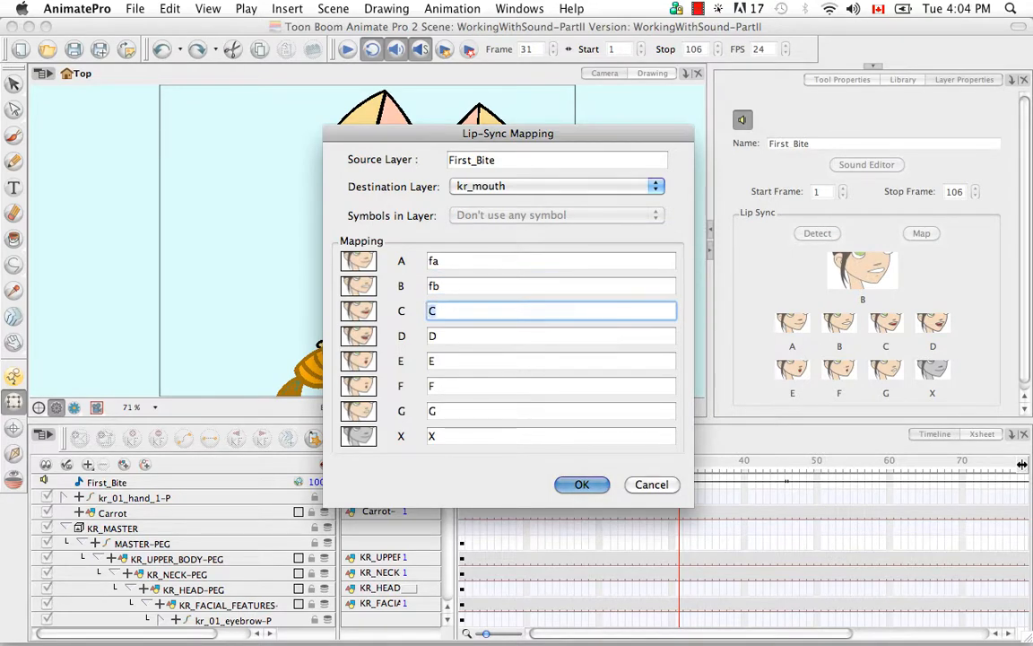
pyautogui.write('fc')
pyautogui.press('Tab')
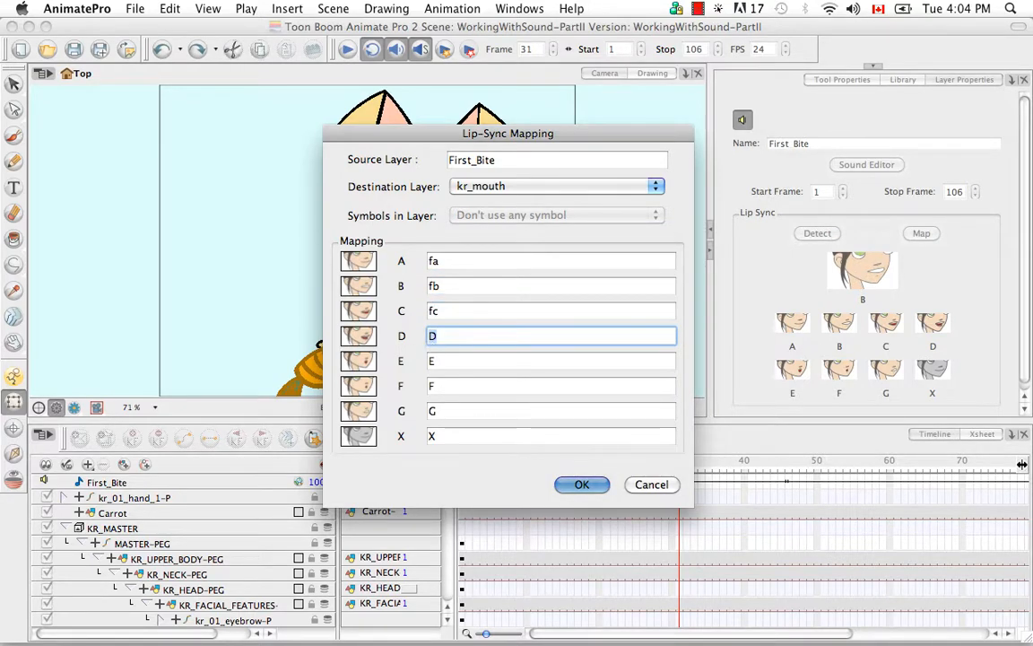
# Assign drawings fd, fe, ff, fg and fx to mouth shapes D, E, F, G and X and apply the mapping
pyautogui.write('fd')
pyautogui.press('Tab')
pyautogui.write('fe')
pyautogui.press('Tab')
pyautogui.write('f')
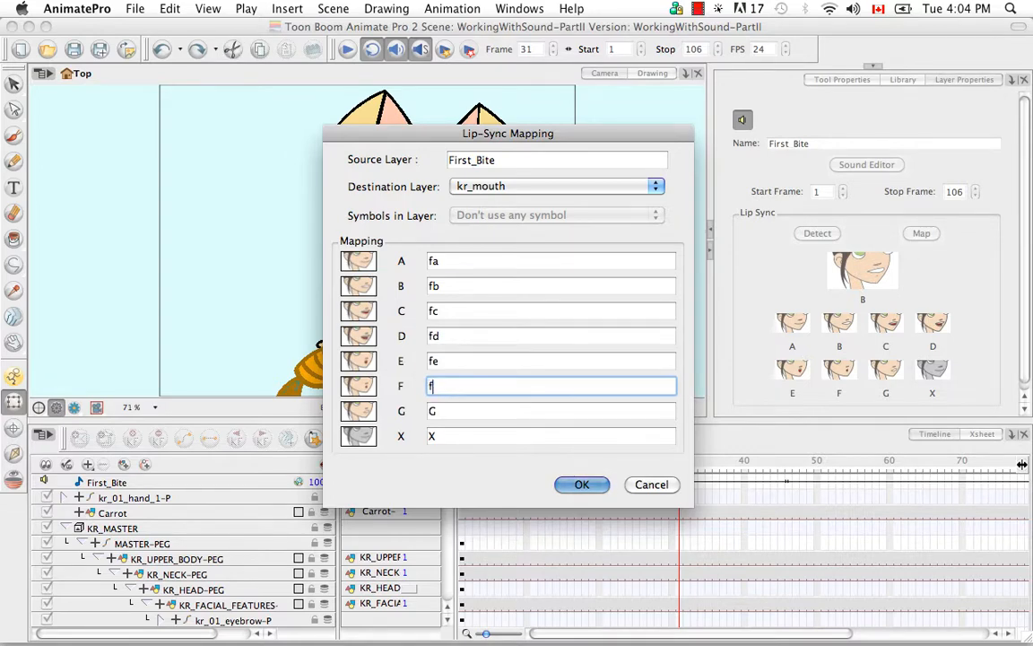
pyautogui.write('f')
pyautogui.press('Tab')
pyautogui.write('fg')
pyautogui.press('Tab')
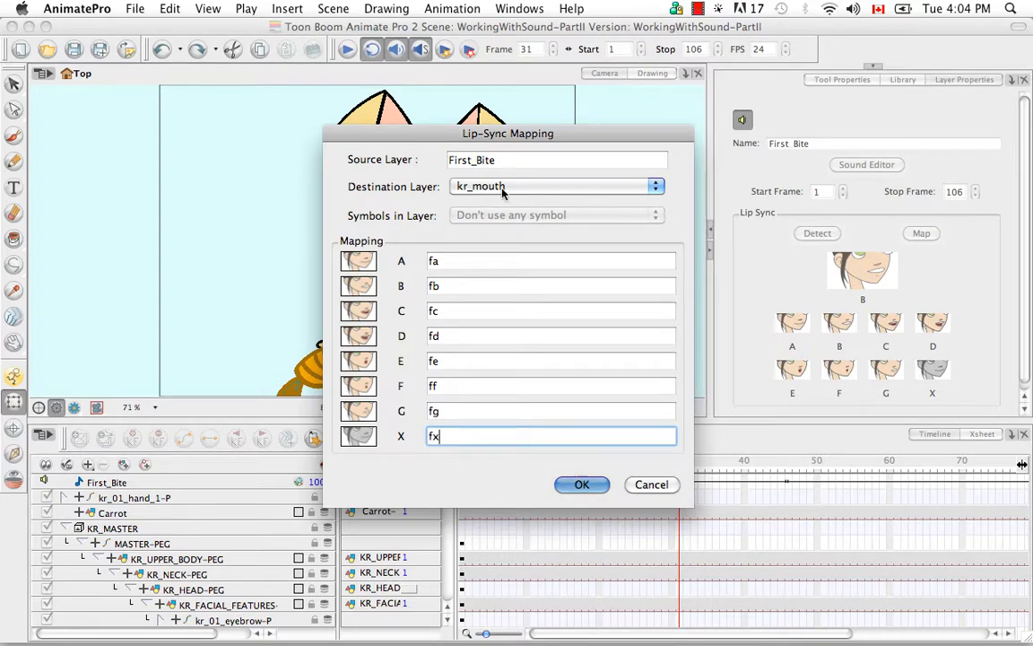
pyautogui.click(582, 484)
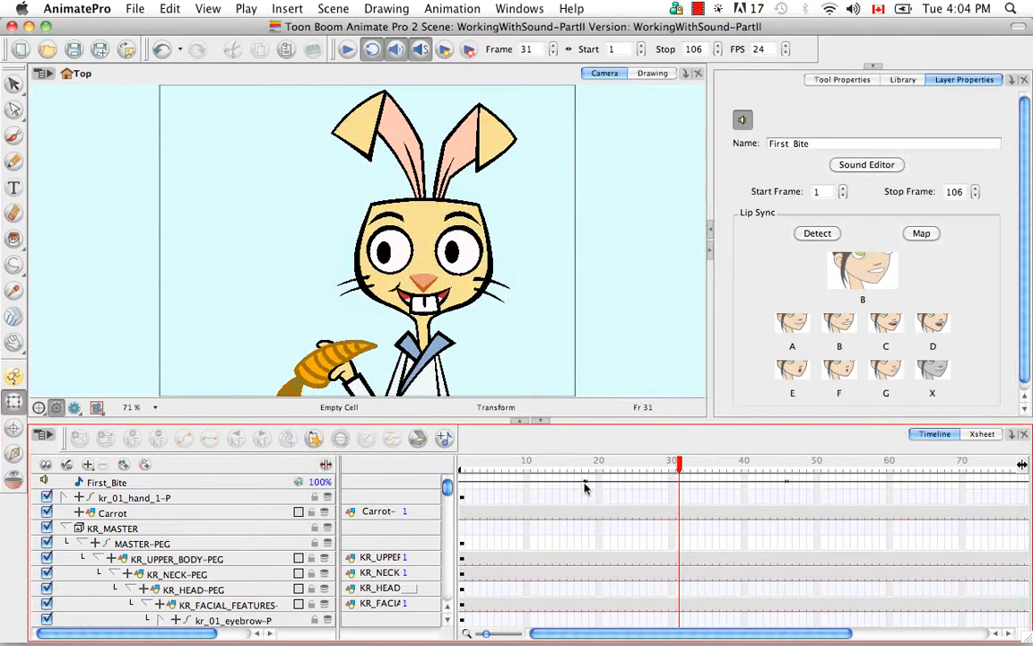
# Examine the kr_mouth drawings from frame 31 in the Xsheet and the Xsheet's lip-sync commands for changing mouth shapes, then return to the timeline
pyautogui.click(981, 434)
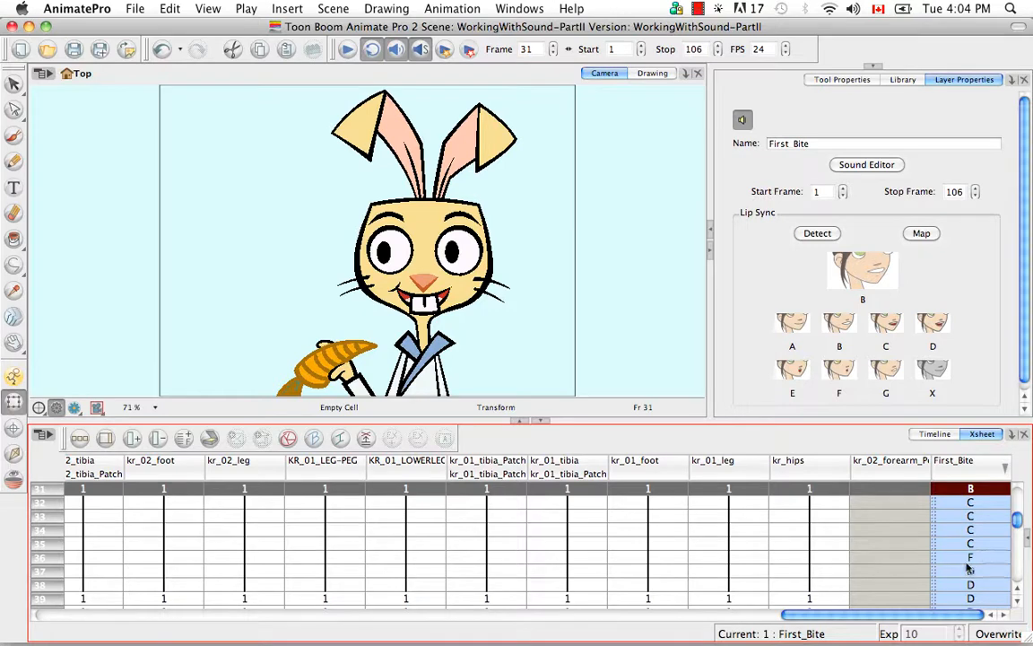
pyautogui.moveTo(954, 617); pyautogui.dragTo(421, 625)
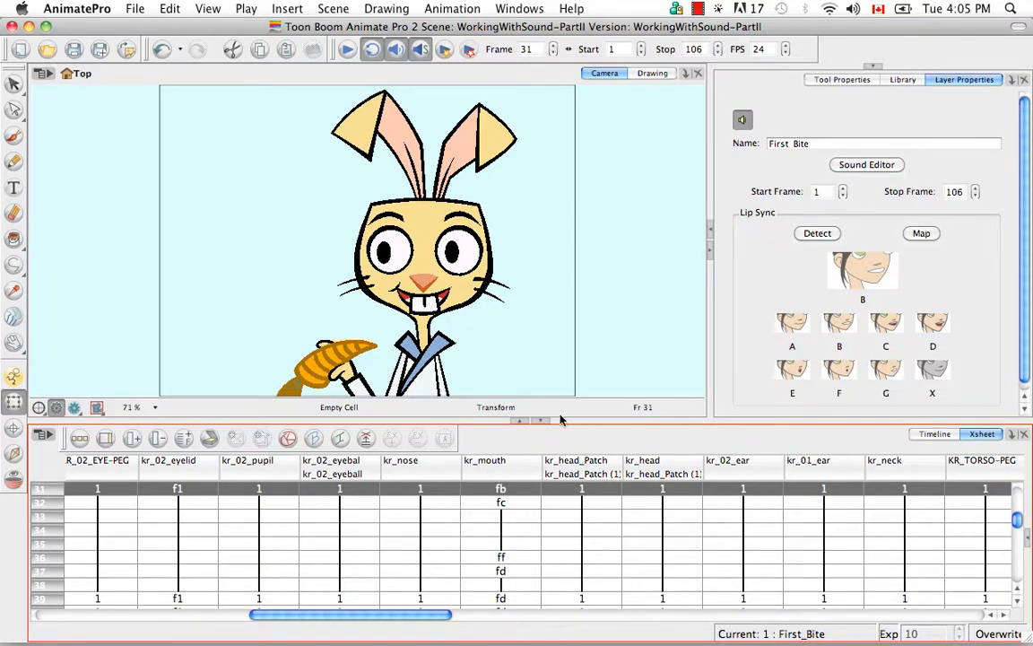
pyautogui.click(46, 436)
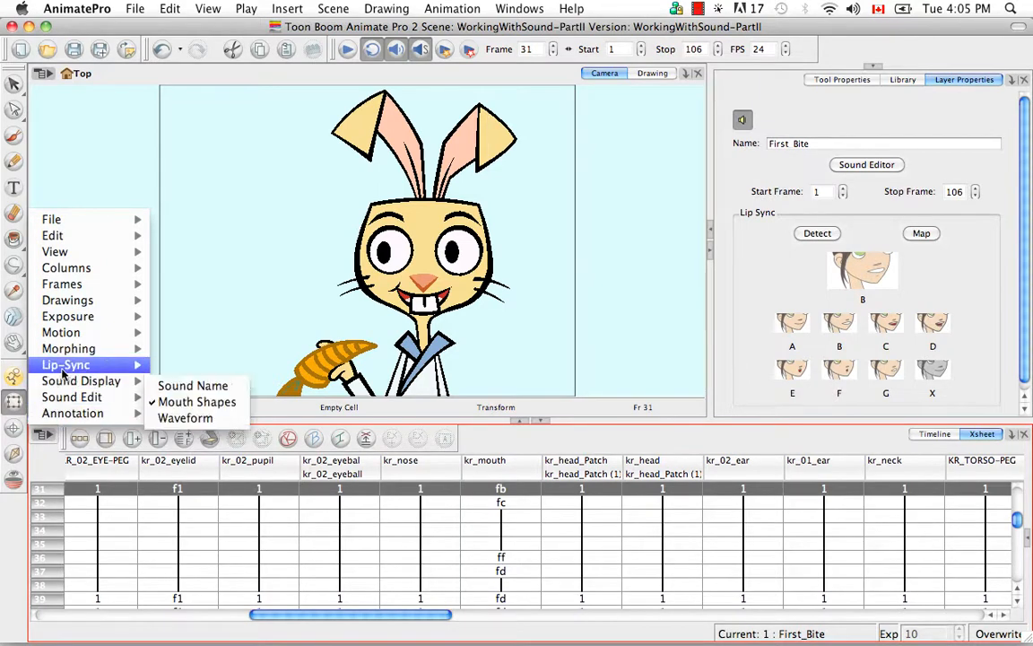
pyautogui.moveTo(66, 365)
pyautogui.moveTo(229, 372)
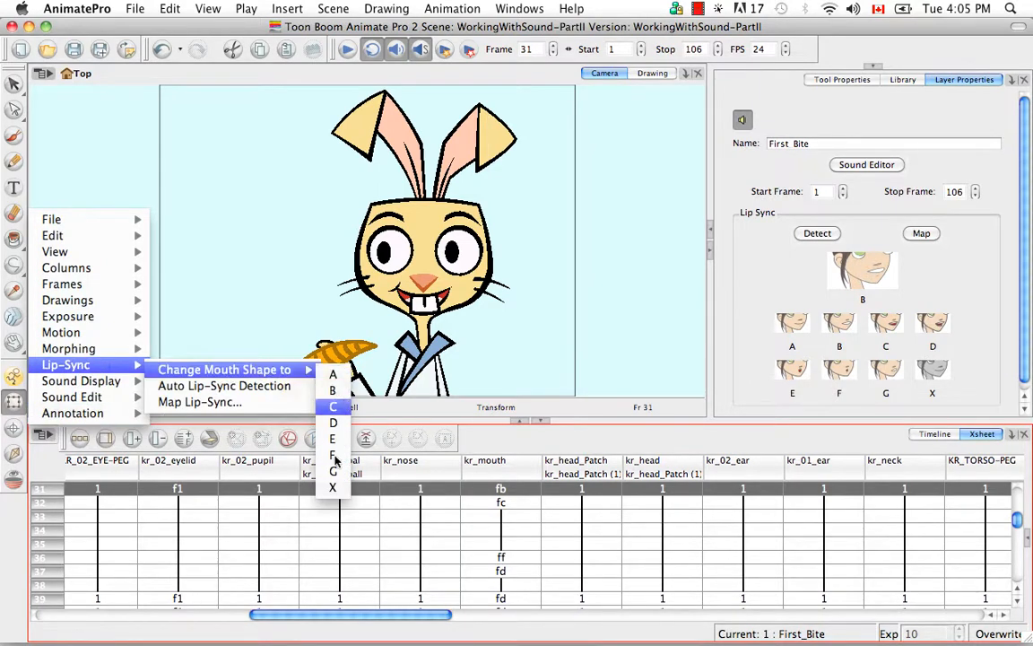
pyautogui.click(56, 460)
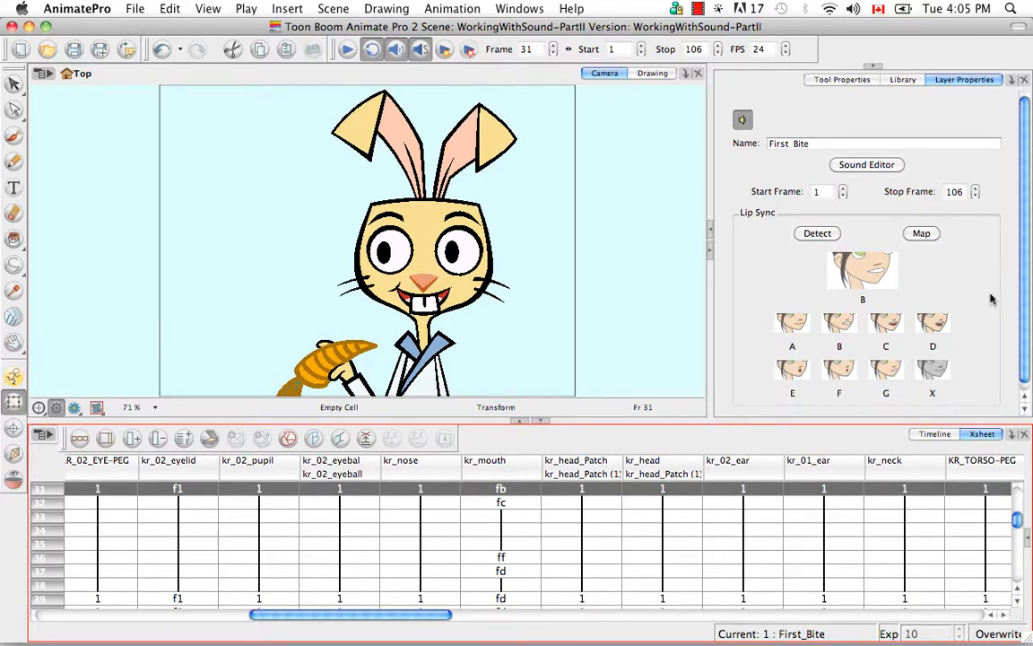
pyautogui.click(948, 437)
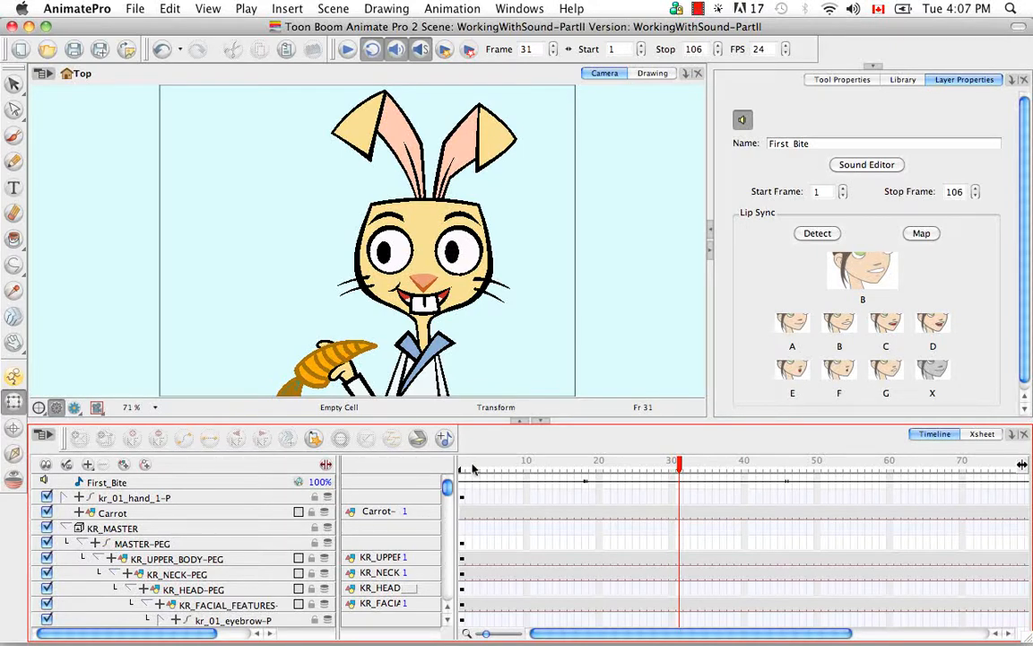
# Add a new sound layer to the timeline and go to frame 50
pyautogui.click(450, 438)
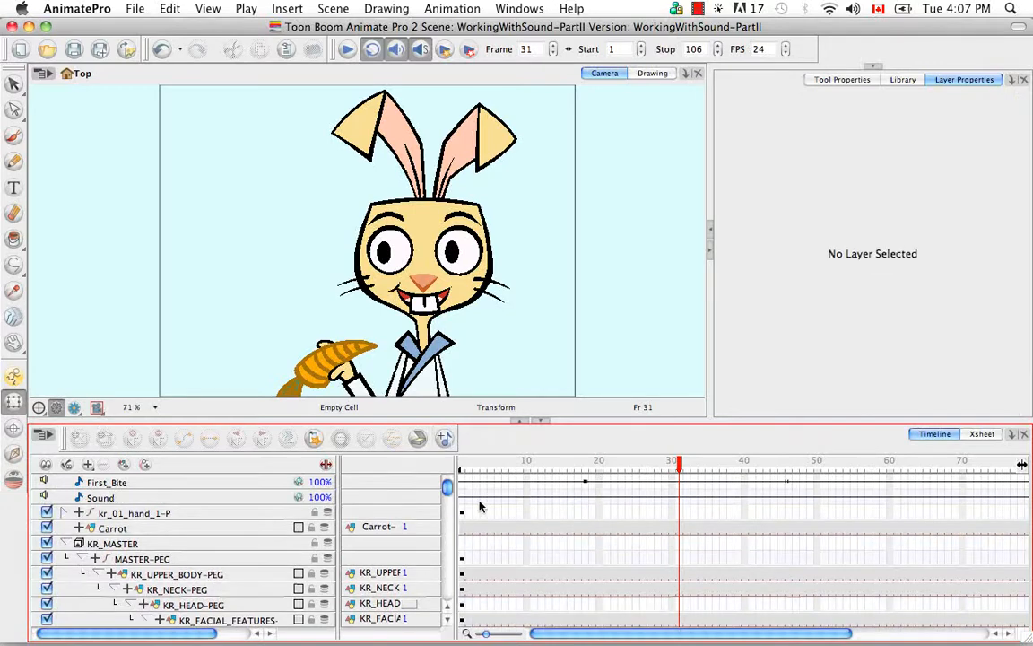
pyautogui.moveTo(607, 630); pyautogui.dragTo(648, 631)
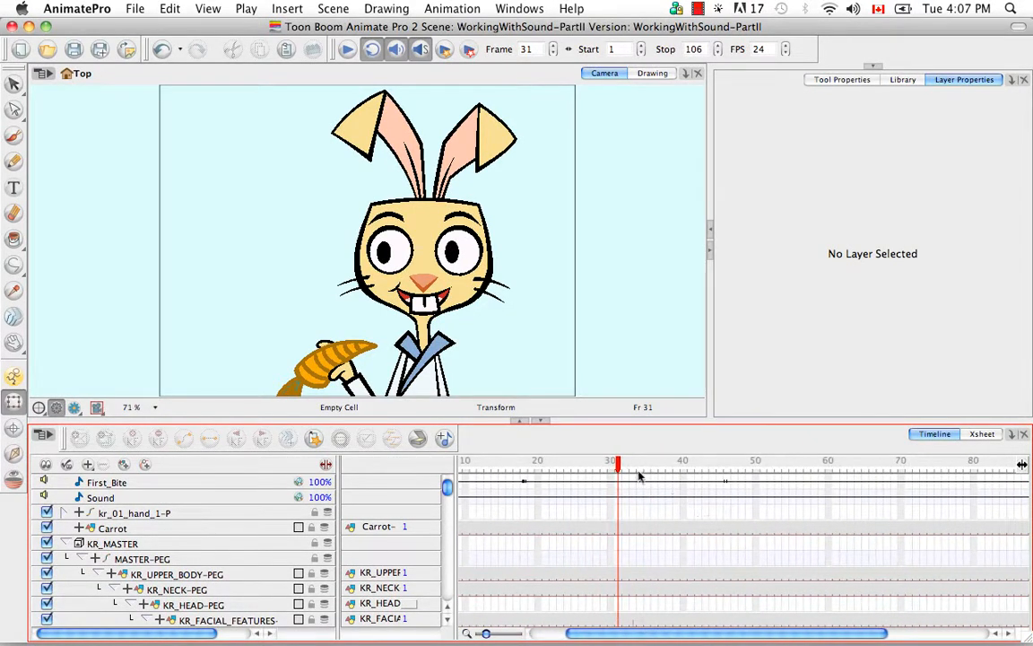
pyautogui.click(692, 464)
pyautogui.moveTo(692, 463); pyautogui.dragTo(756, 464)
pyautogui.moveTo(746, 636); pyautogui.dragTo(848, 635)
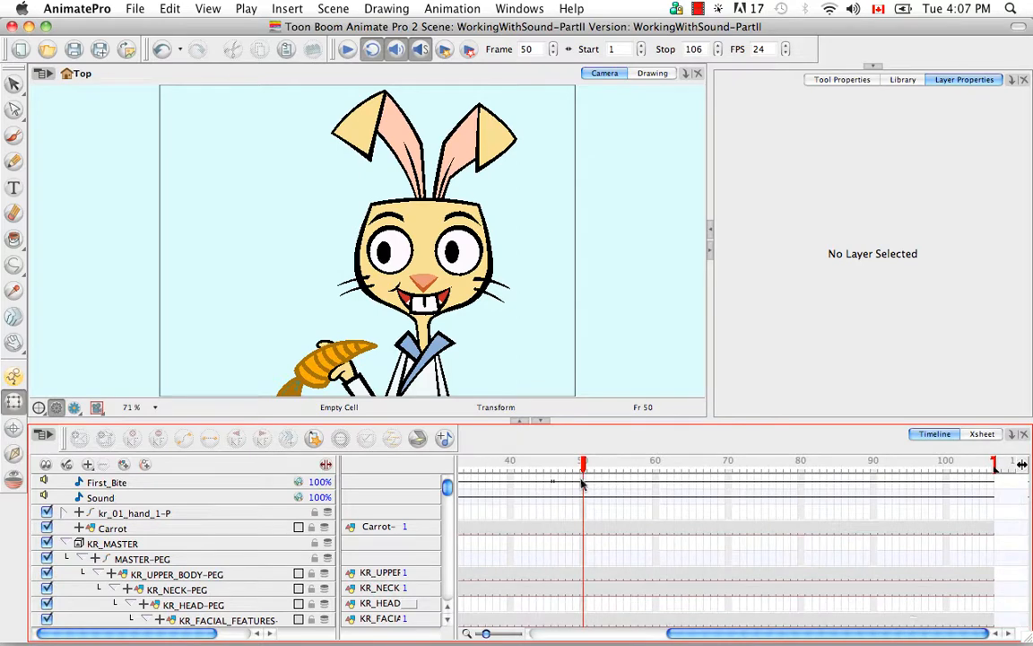
# Move the First_Bite sound from frames 50 to 106 onto the new Sound layer
pyautogui.click(583, 483)
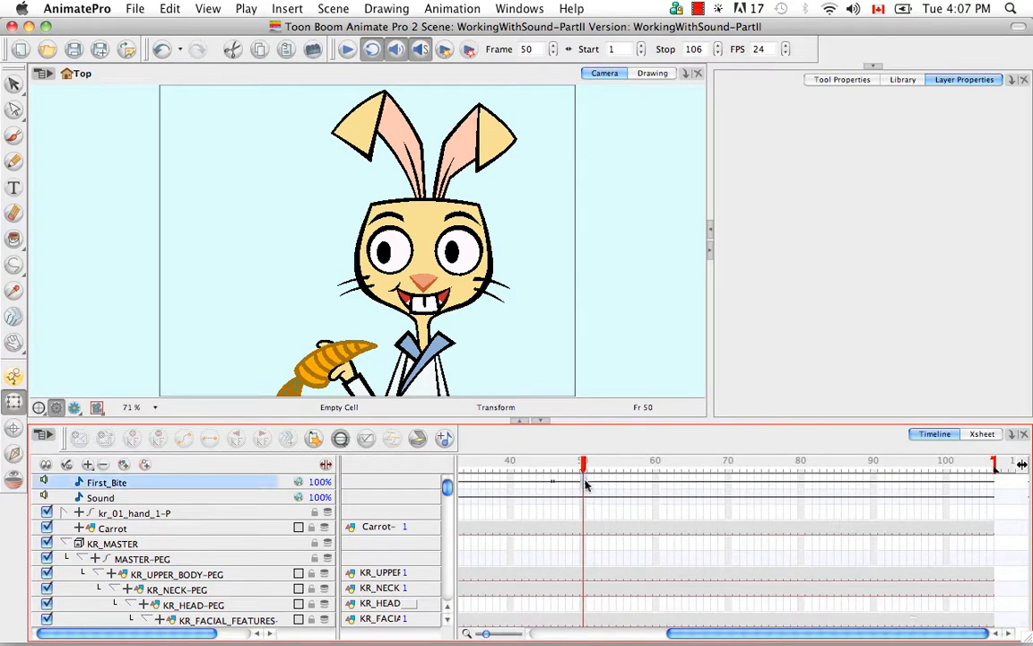
pyautogui.keyDown('shift'); pyautogui.click(992, 484); pyautogui.keyUp('shift')
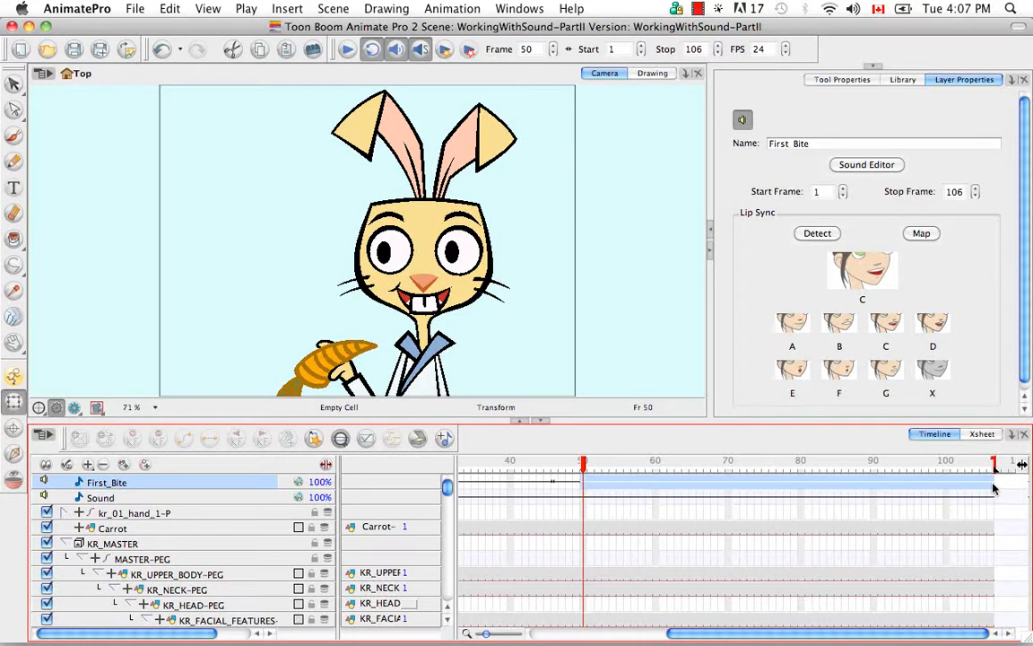
pyautogui.moveTo(993, 484); pyautogui.dragTo(991, 498)
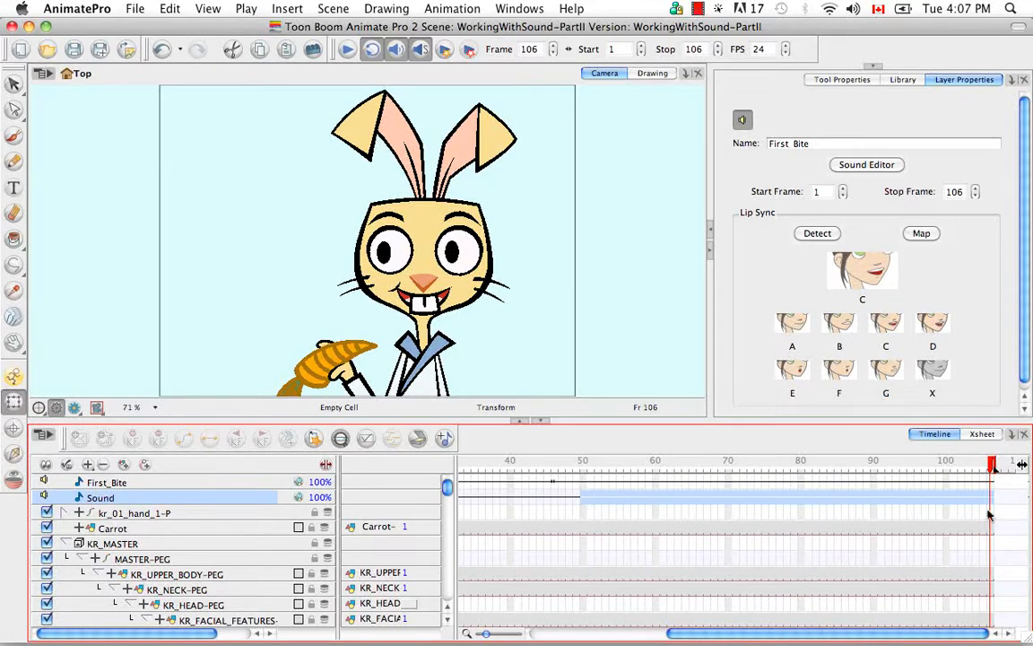
pyautogui.click(584, 500)
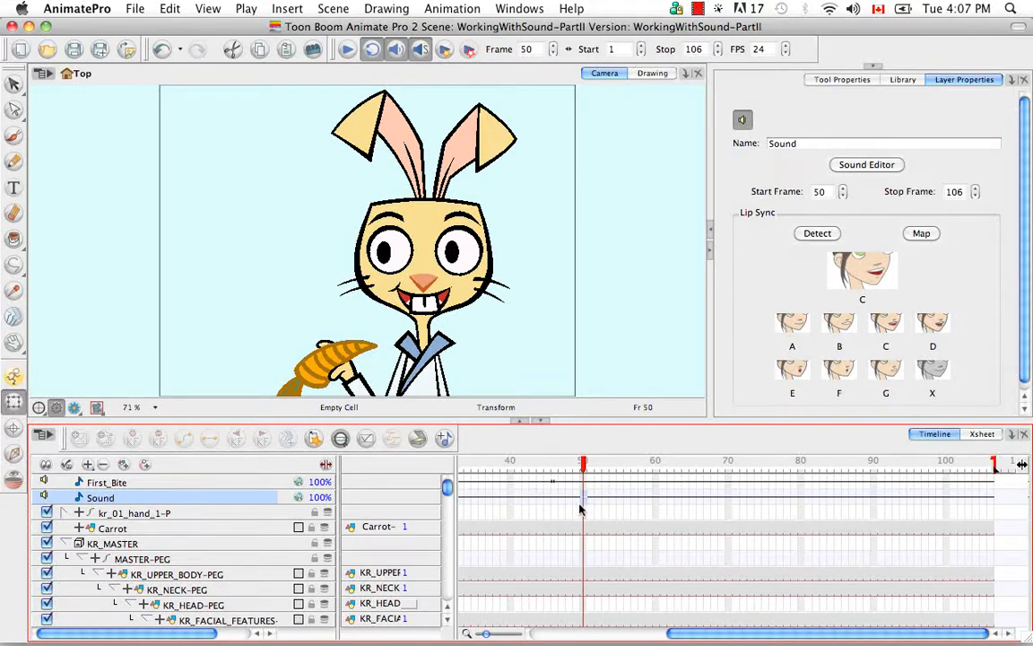
# Collapse the KR_MASTER layer and add a keyframe to it at frame 50
pyautogui.click(67, 545)
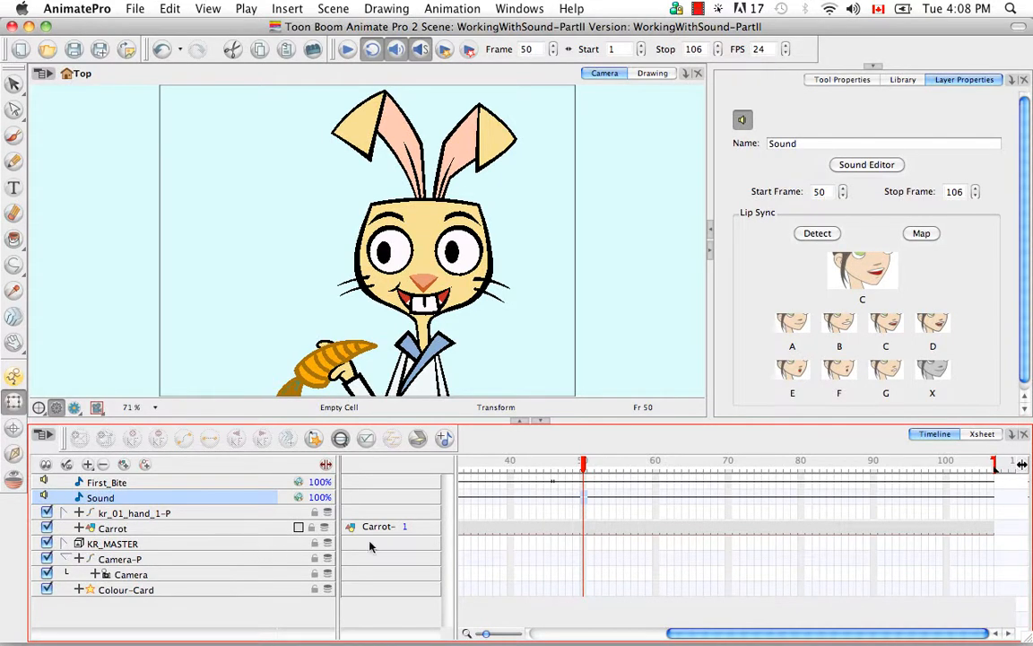
pyautogui.click(586, 544)
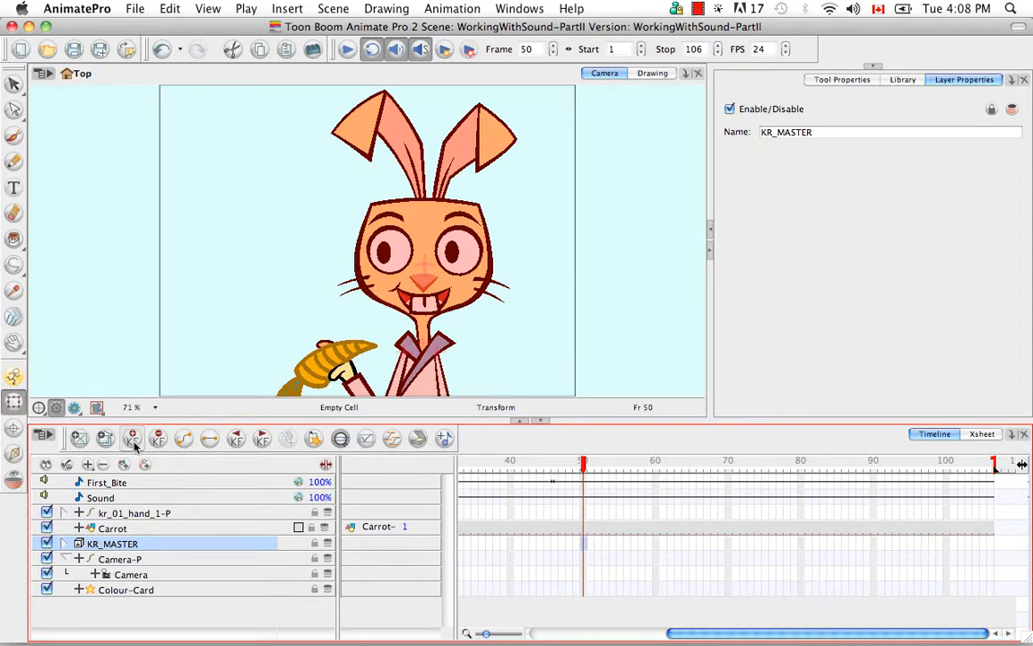
pyautogui.click(431, 414)
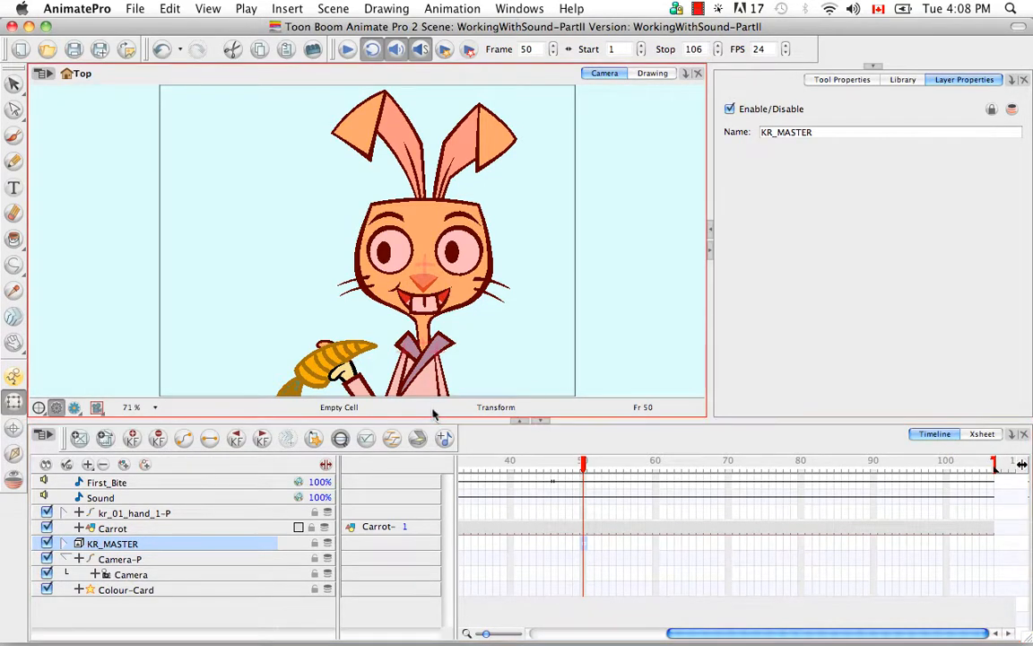
# Expand the KR_MASTER hierarchy from the rabbit's head in the camera view and select the KR_HEAD-PEG layer
pyautogui.click(463, 278)
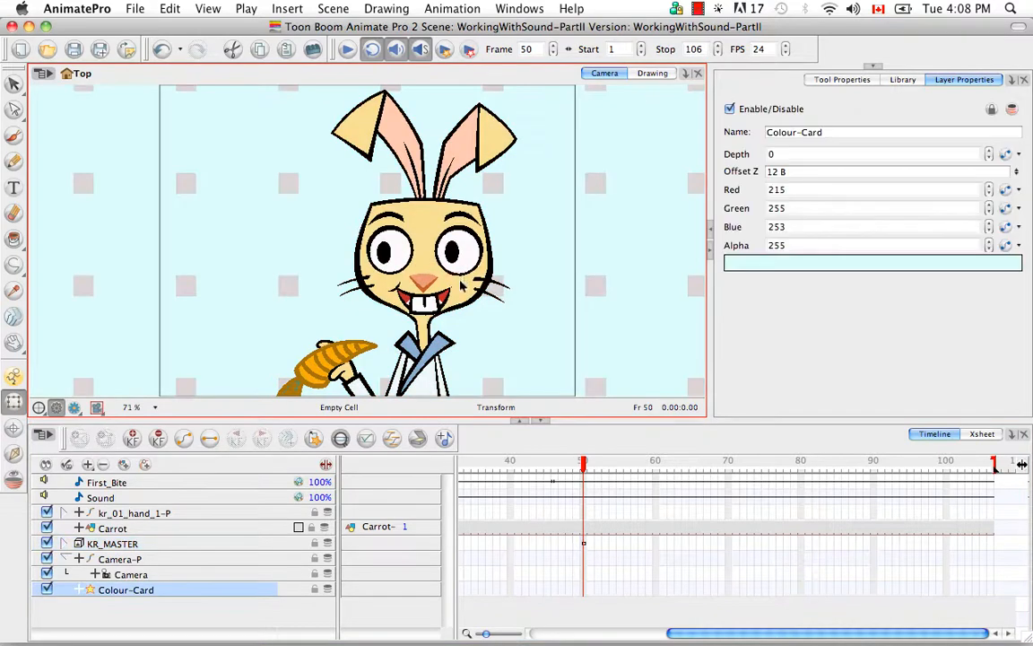
pyautogui.click(463, 285)
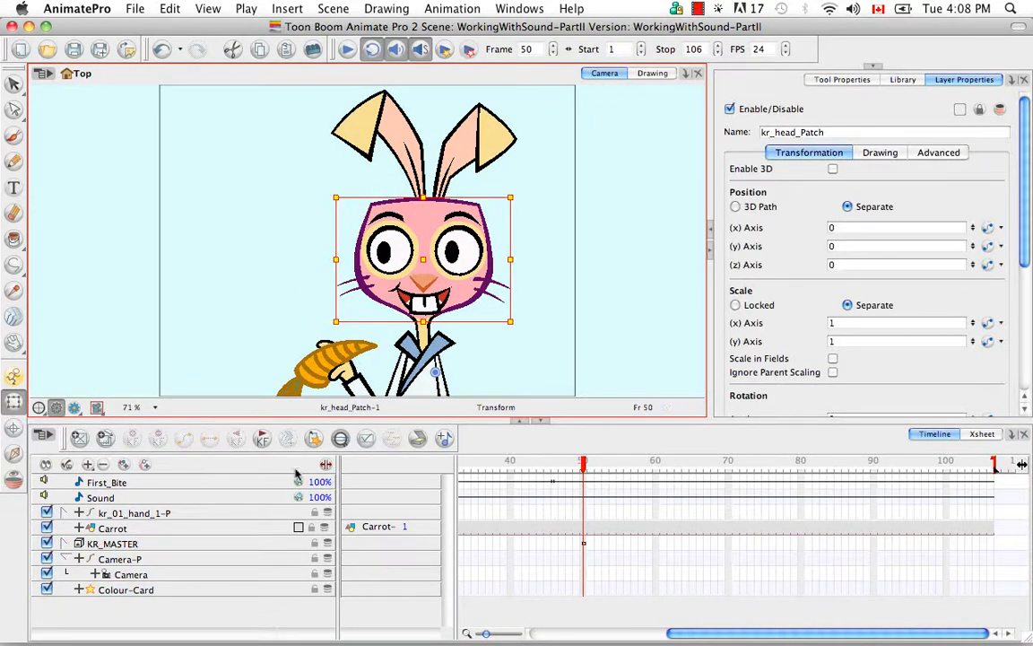
pyautogui.click(341, 440)
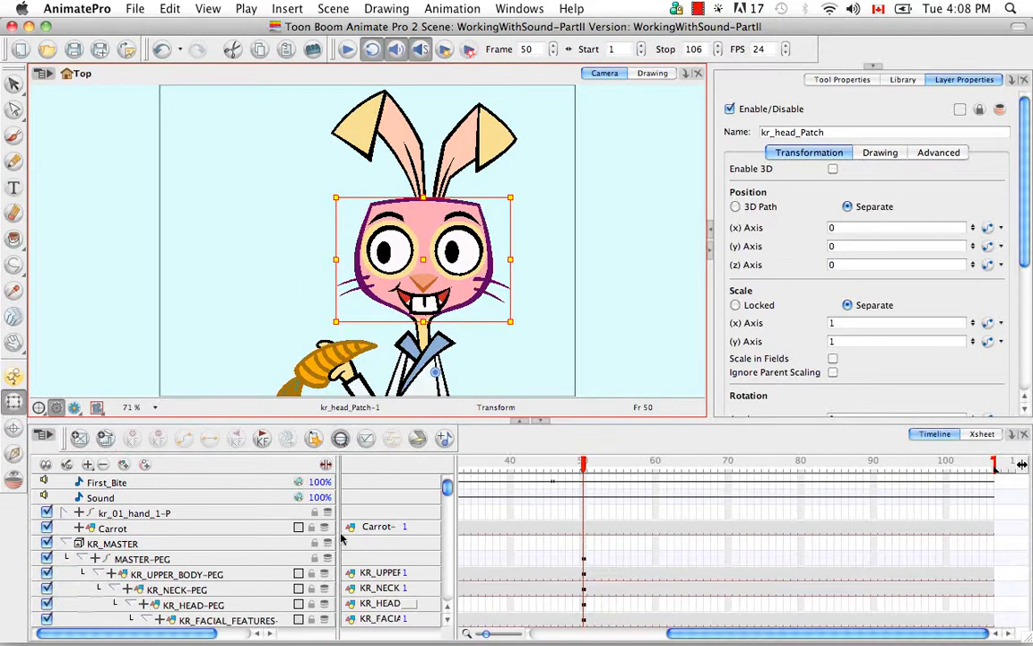
pyautogui.click(449, 621)
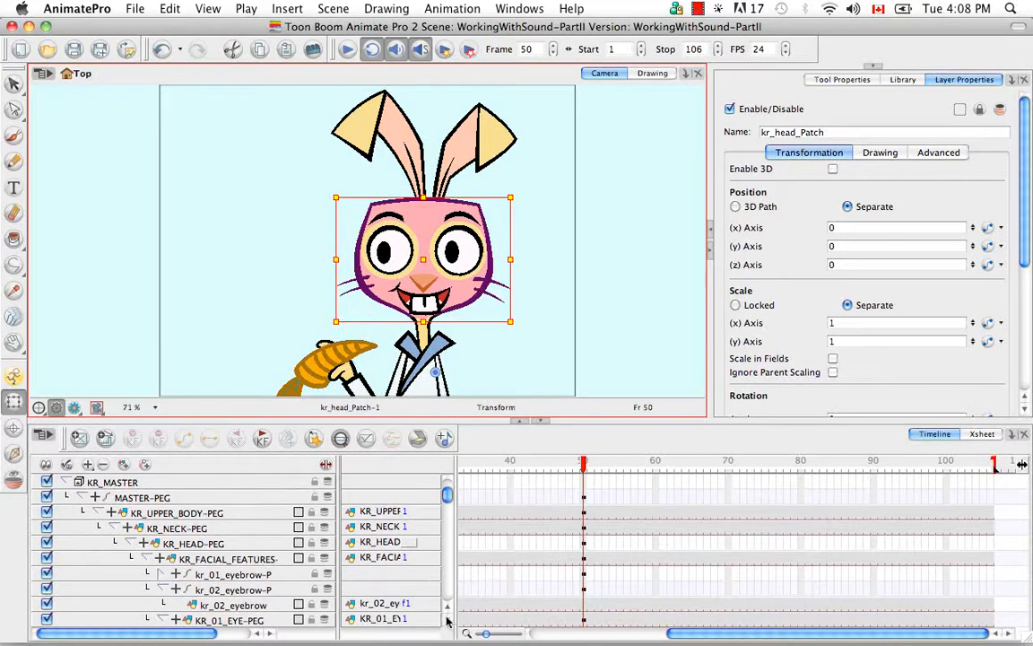
pyautogui.click(269, 543)
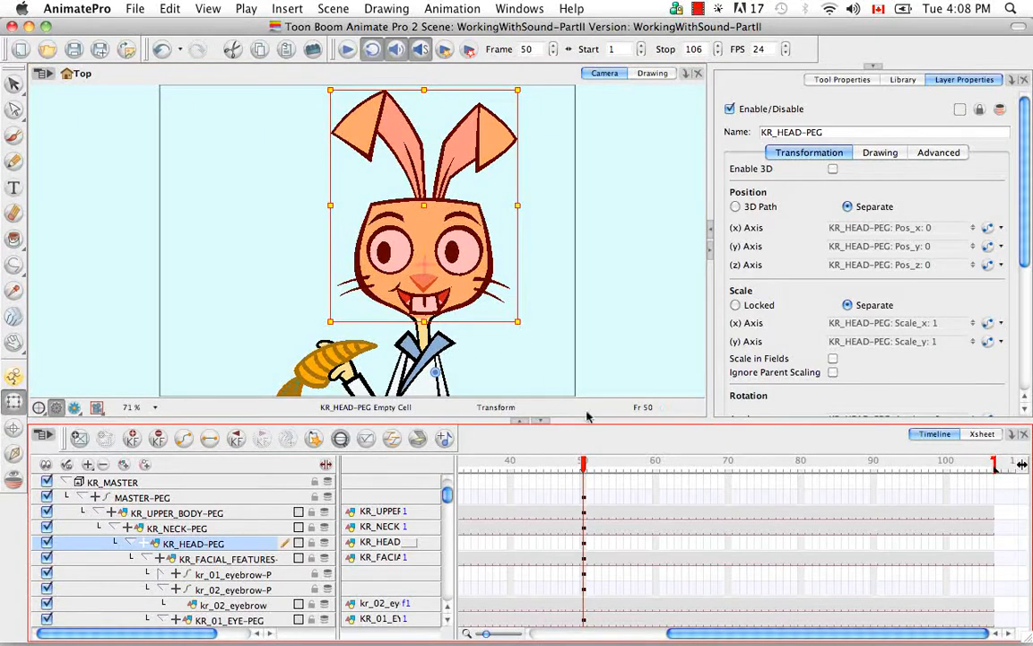
# Place the KR_3QHead.tpl template from the KarateRabbit library on the KR_HEAD-PEG layer at frame 50
pyautogui.click(903, 81)
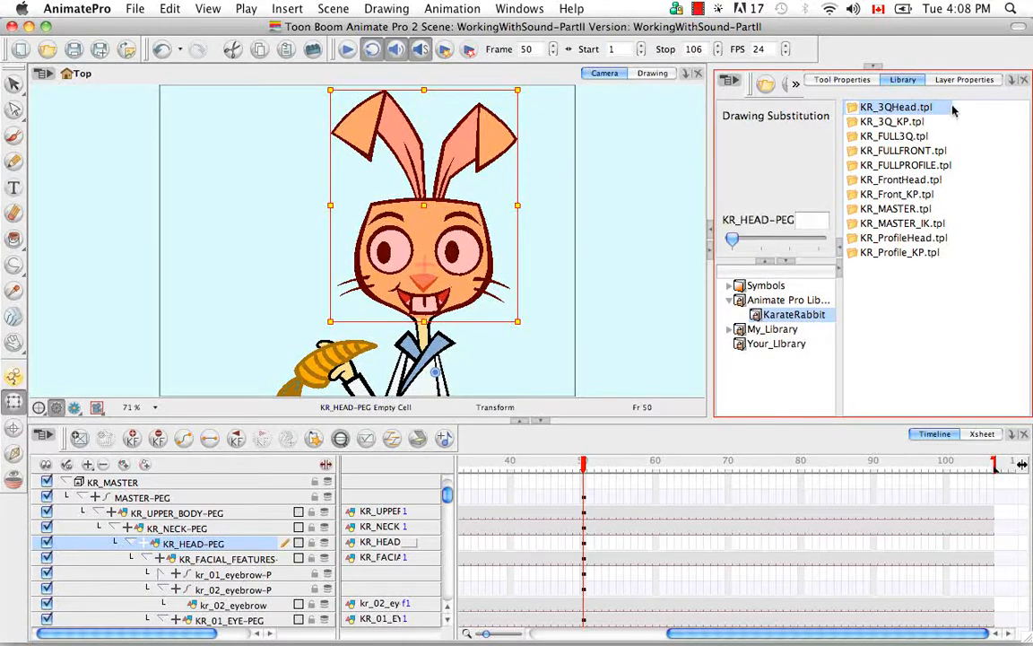
pyautogui.moveTo(897, 108)
pyautogui.mouseDown()
pyautogui.moveTo(857, 384)
pyautogui.moveTo(706, 535)
pyautogui.moveTo(679, 548)
pyautogui.moveTo(585, 549)
pyautogui.mouseUp()
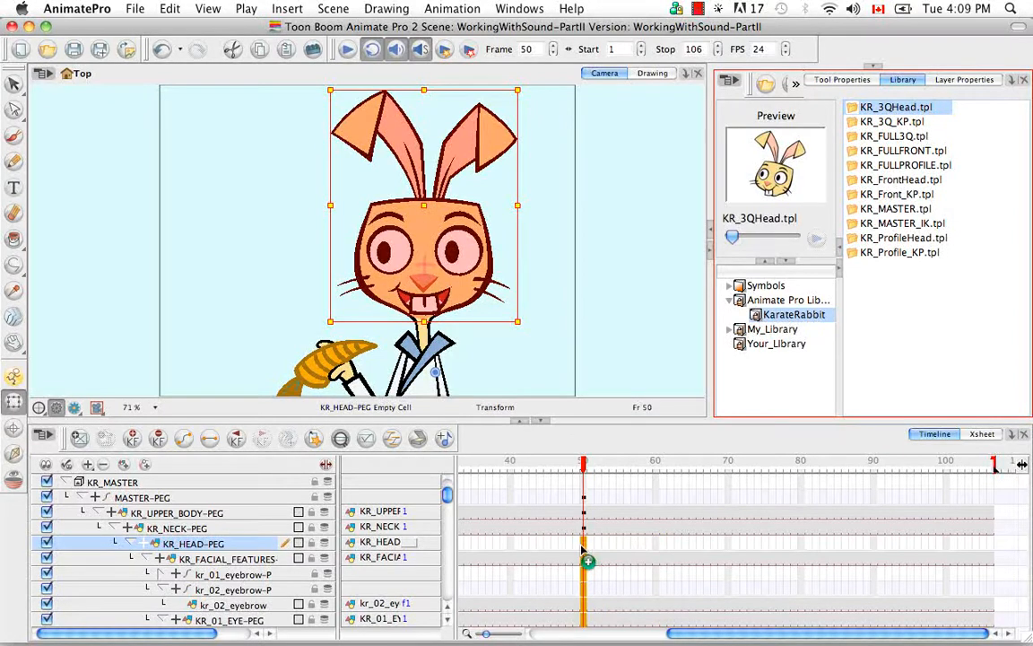
pyautogui.moveTo(582, 549); pyautogui.dragTo(584, 547)
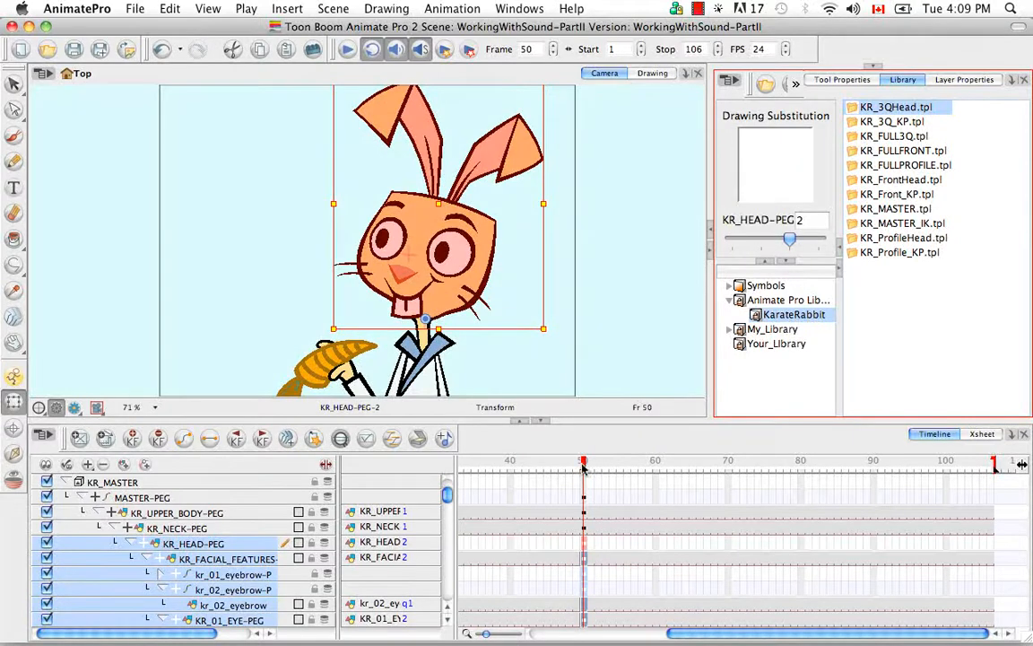
pyautogui.moveTo(584, 466); pyautogui.dragTo(588, 468)
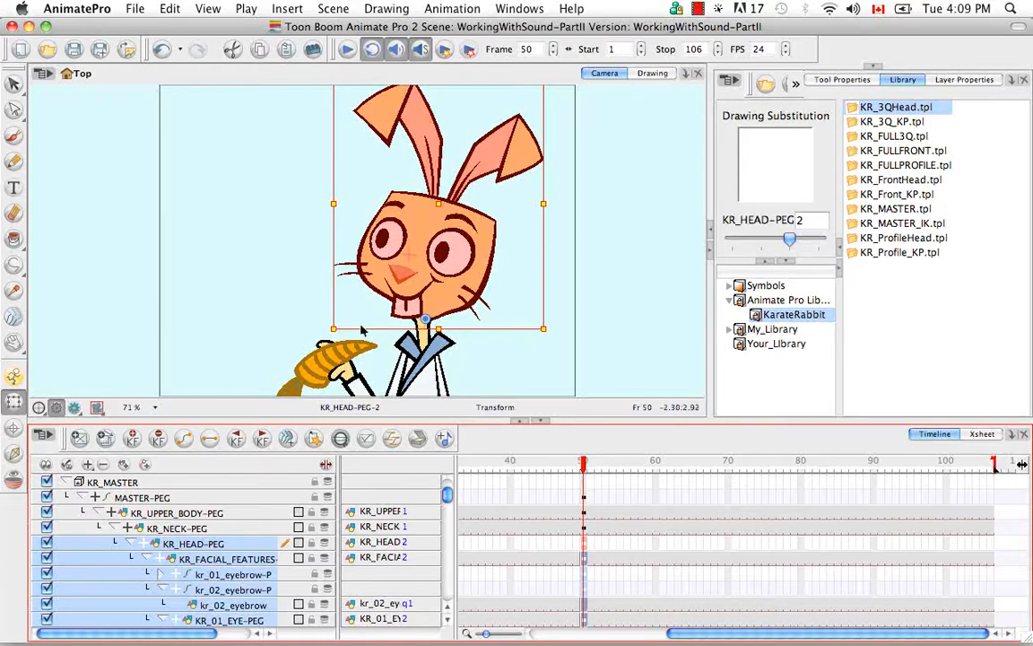
# Rename the First_Bite sound layer as First_Bite_FrontView
pyautogui.moveTo(448, 496); pyautogui.dragTo(406, 441)
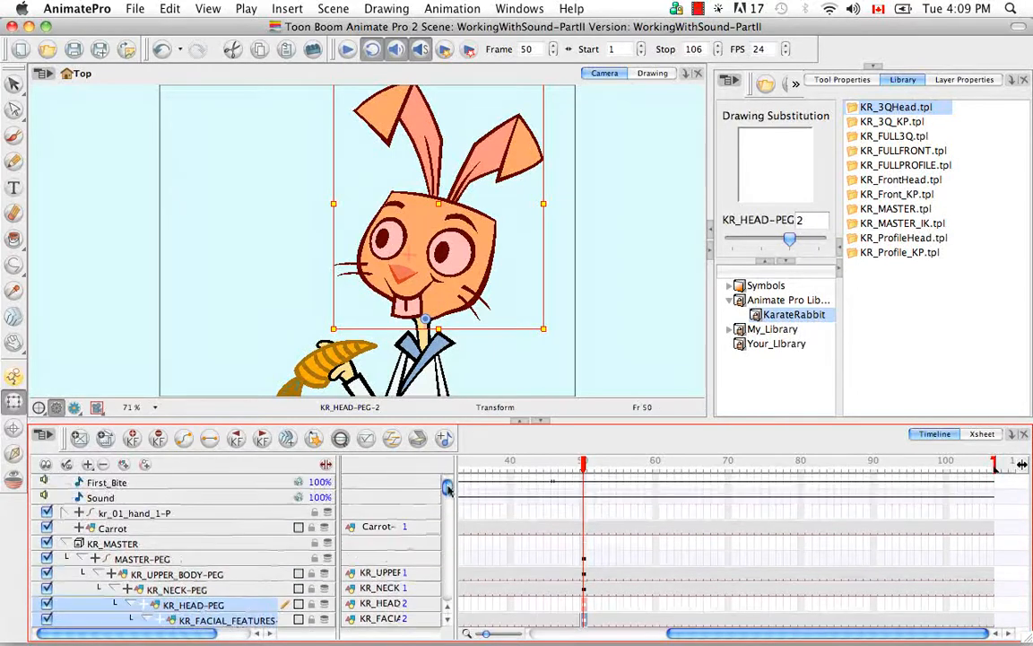
pyautogui.click(655, 503)
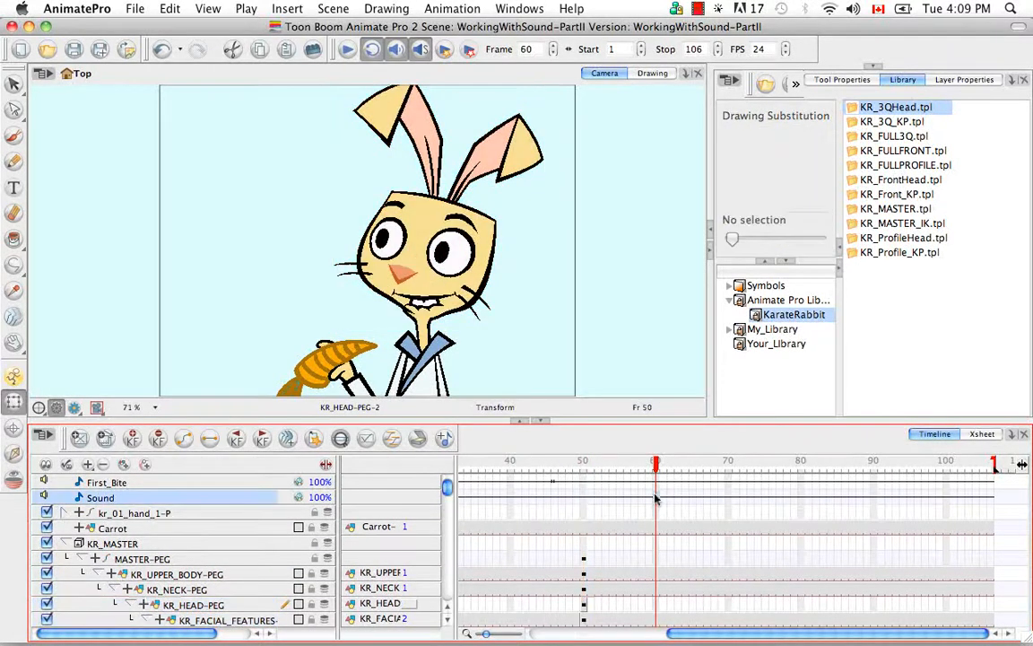
pyautogui.doubleClick(107, 483)
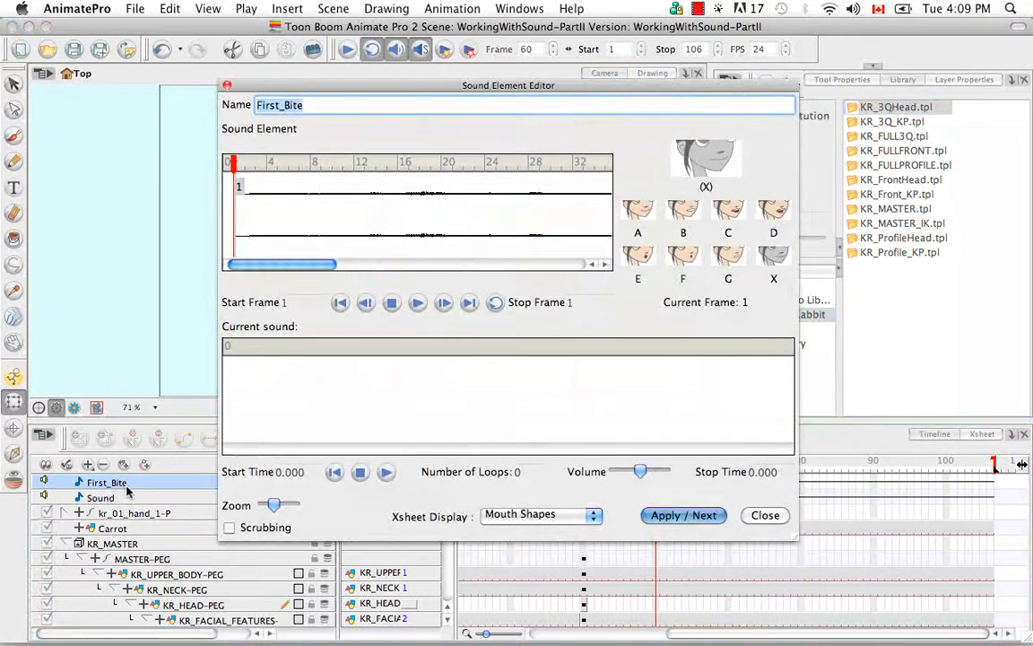
pyautogui.click(274, 105)
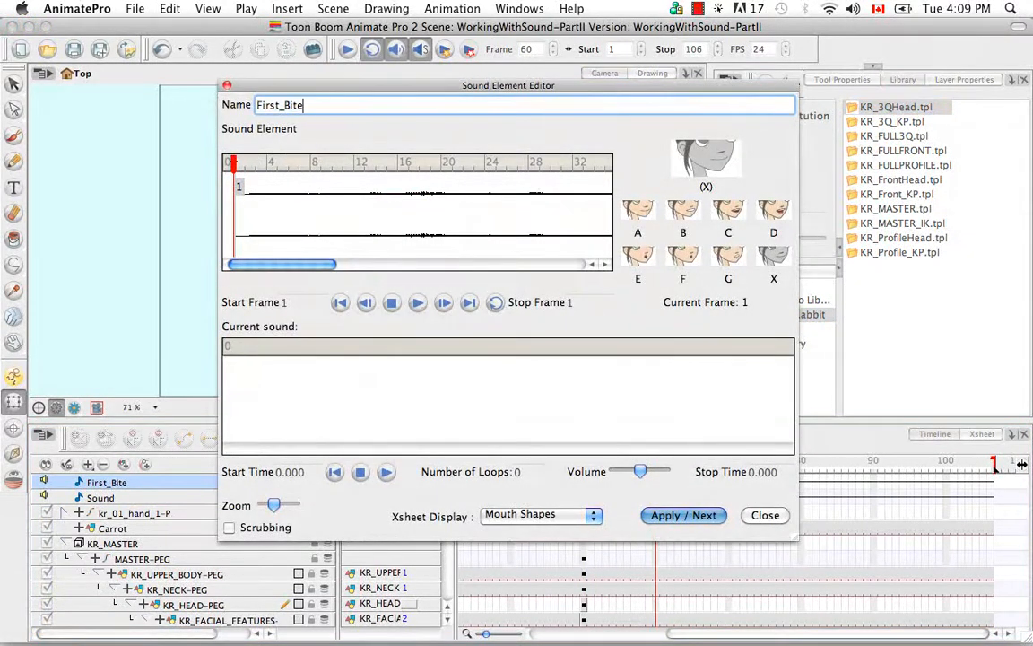
pyautogui.write('_FrontView')
pyautogui.click(668, 516)
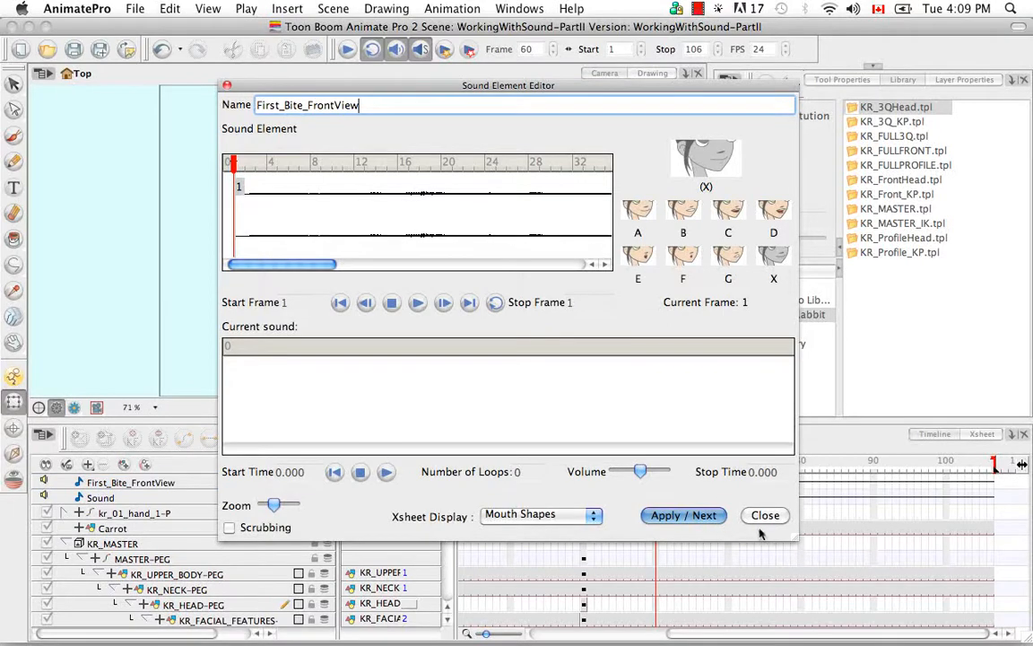
pyautogui.click(765, 516)
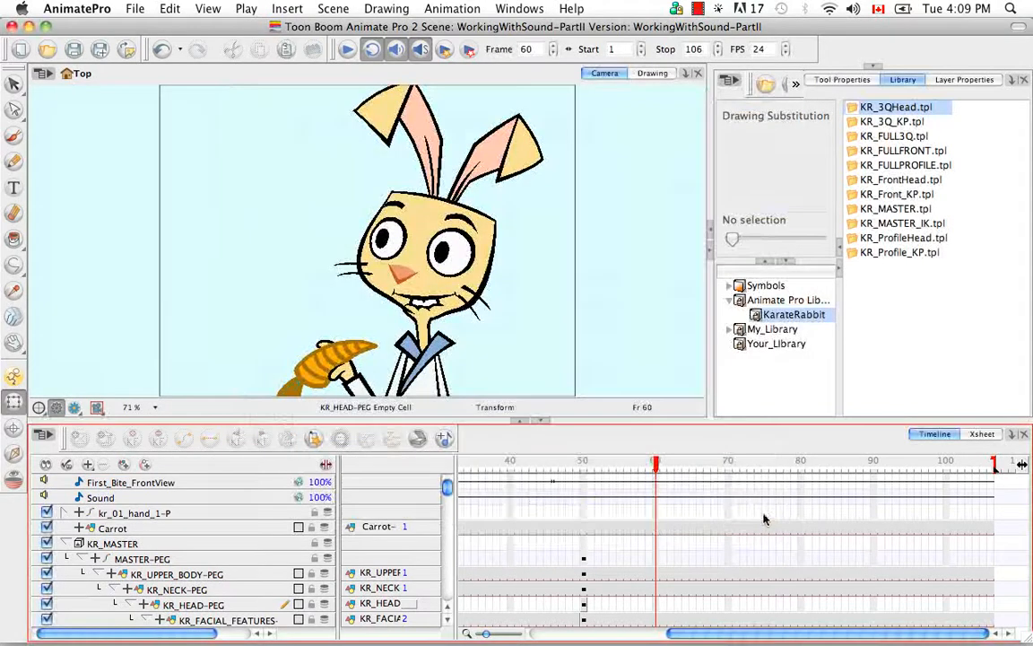
# Rename the Sound layer as First_Bite_3QView
pyautogui.click(103, 499)
pyautogui.doubleClick(103, 499)
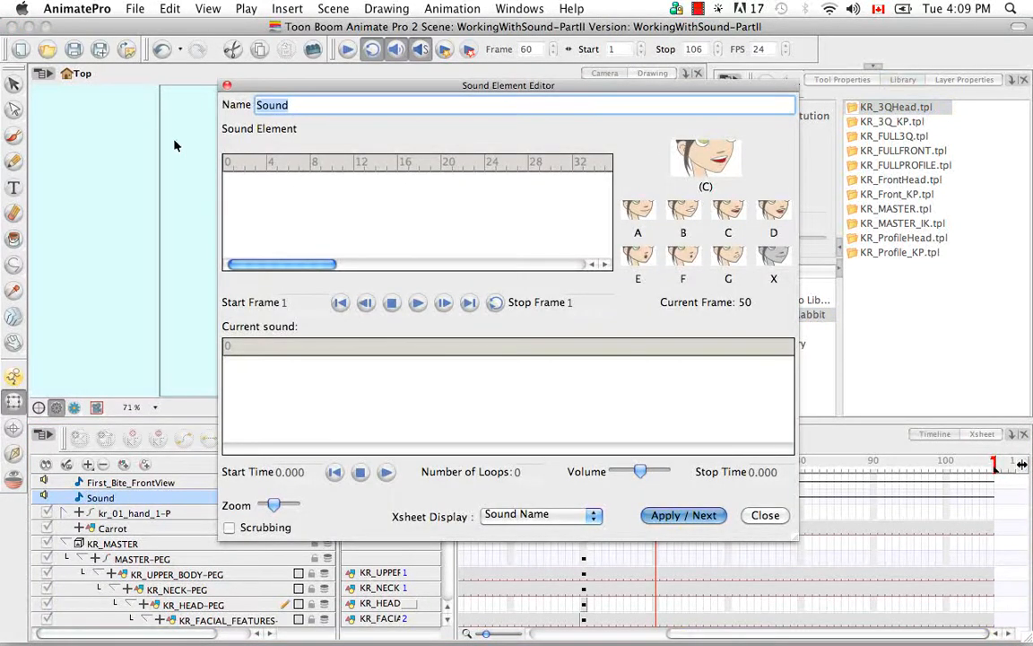
pyautogui.write('First_Bite_3')
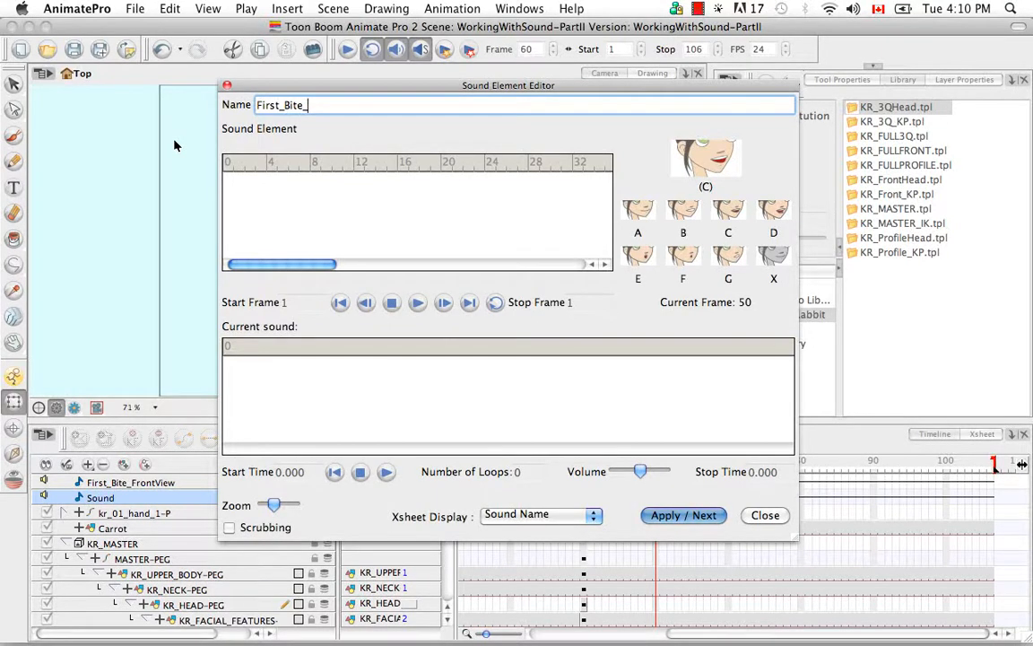
pyautogui.write('QView')
pyautogui.click(764, 514)
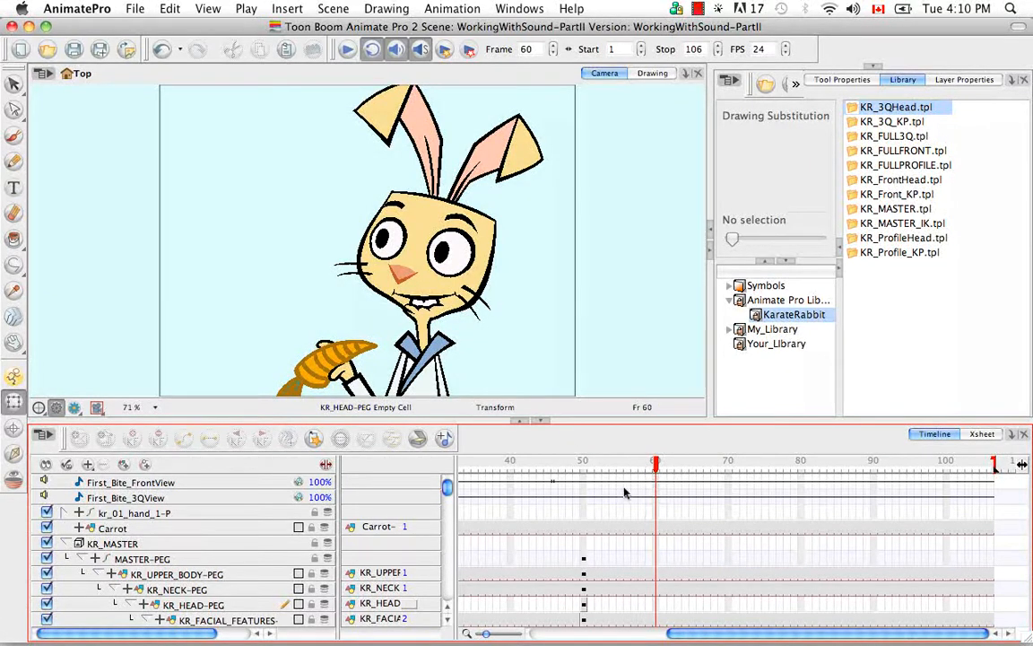
# Run Auto Lip-Sync Detection on the First_Bite_3QView sound layer
pyautogui.click(655, 500)
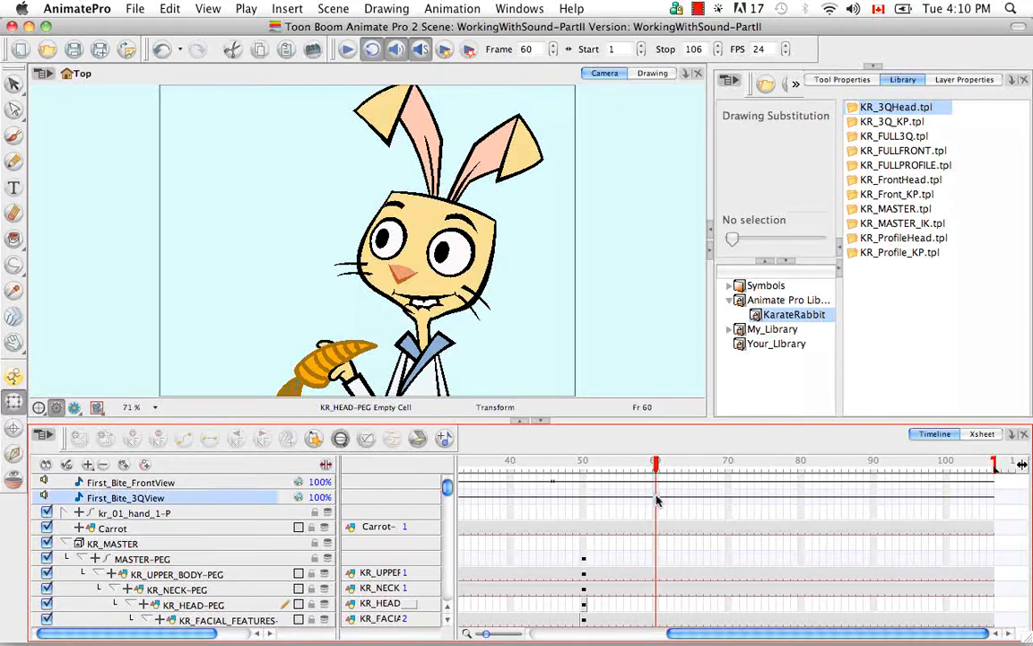
pyautogui.rightClick(655, 501)
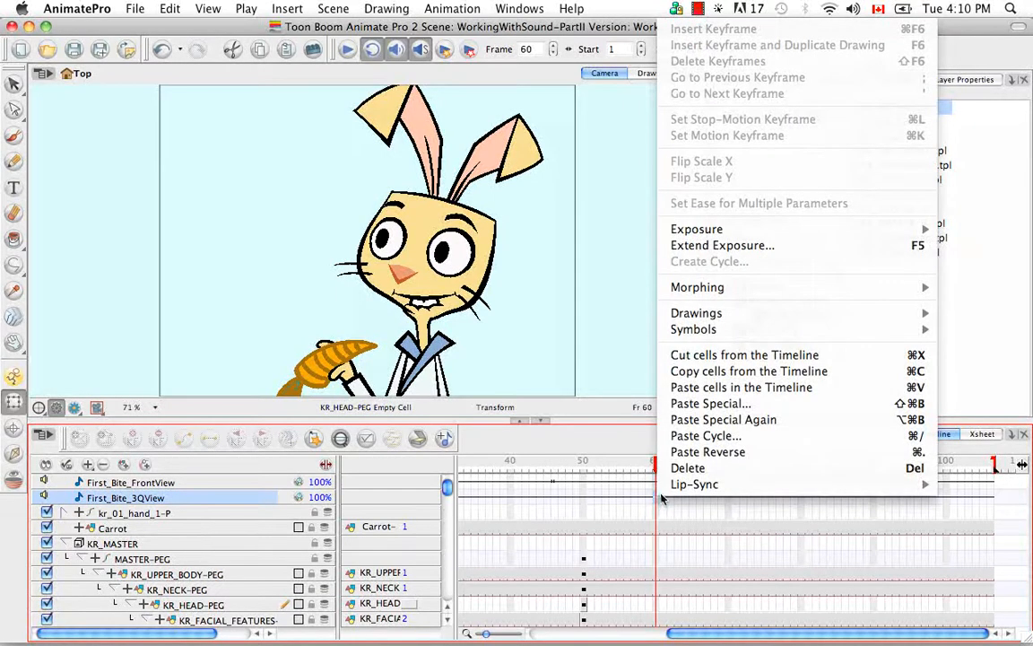
pyautogui.moveTo(668, 485)
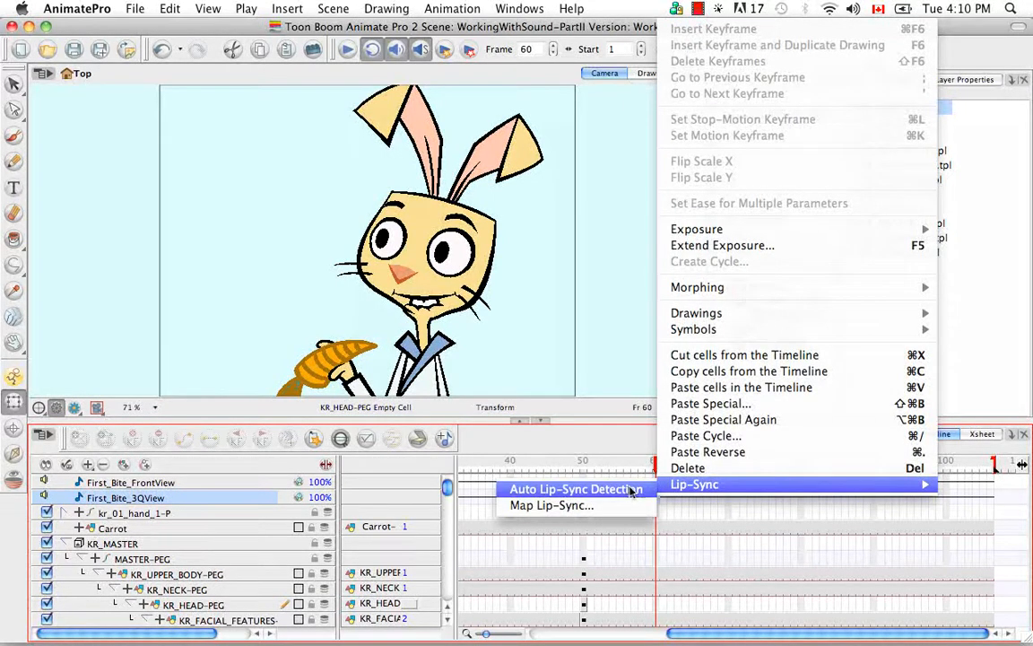
pyautogui.click(574, 489)
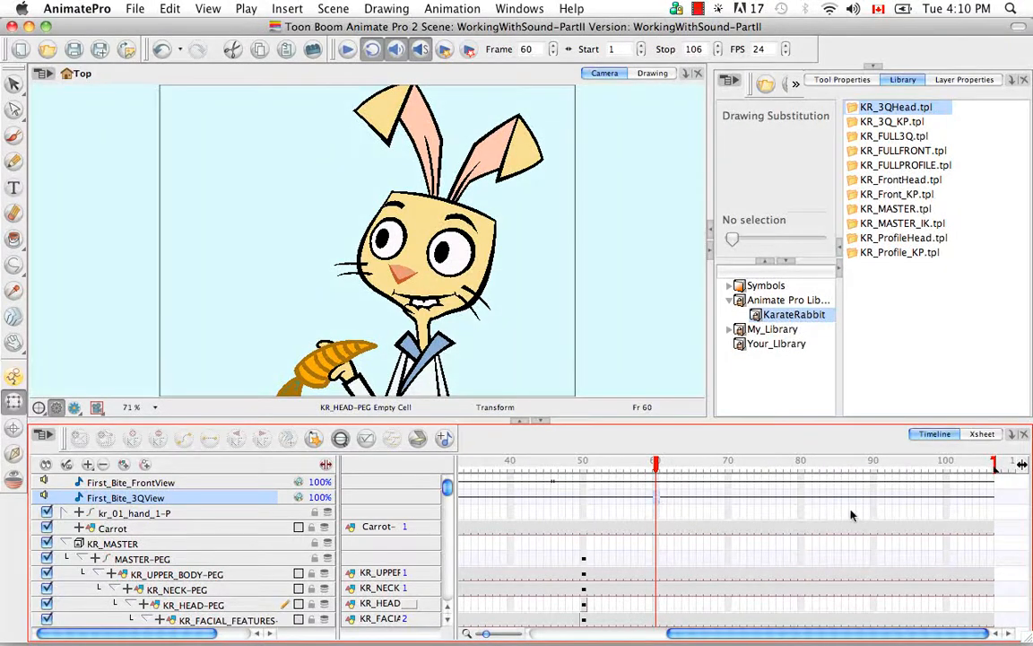
# Set the First_Bite_3QView column in the Xsheet to display mouth shapes
pyautogui.click(978, 434)
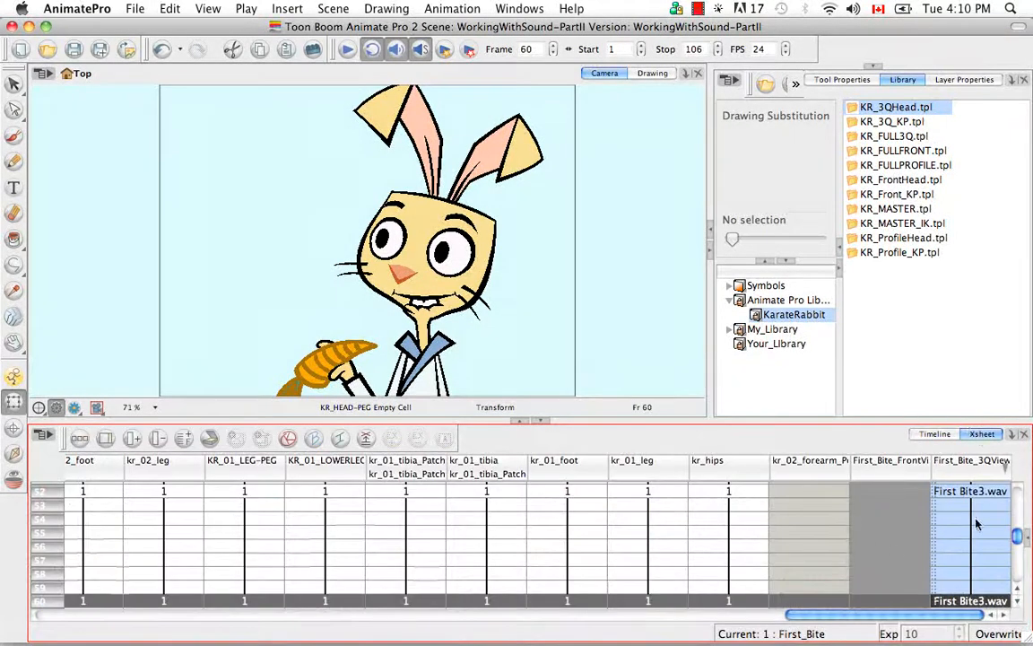
pyautogui.rightClick(968, 475)
pyautogui.moveTo(946, 462)
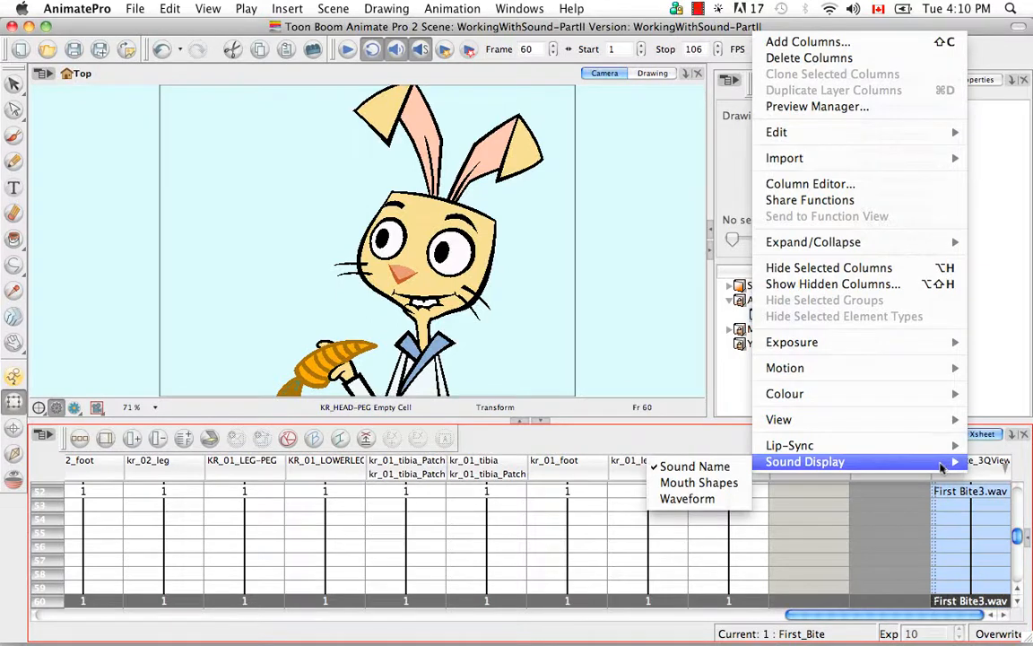
pyautogui.click(734, 485)
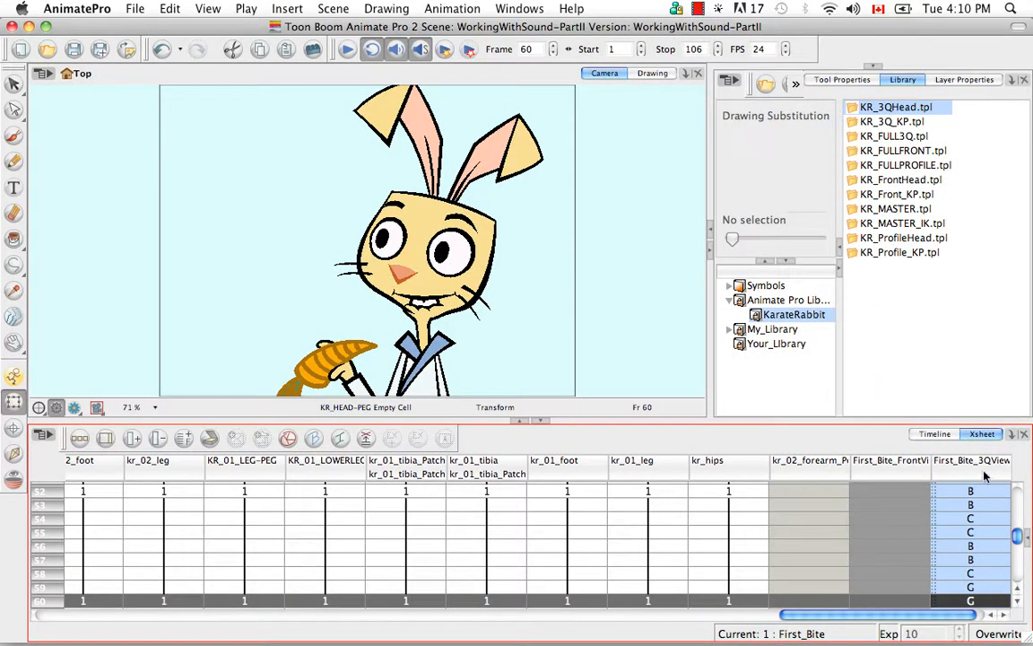
pyautogui.moveTo(1016, 541)
pyautogui.mouseDown()
pyautogui.moveTo(1016, 532)
pyautogui.moveTo(1017, 578)
pyautogui.moveTo(1017, 529)
pyautogui.mouseUp()
# Start a lip-sync mapping for First_Bite_3QView from its frame 50 cell, with kr_mouth as the destination layer
pyautogui.click(975, 527)
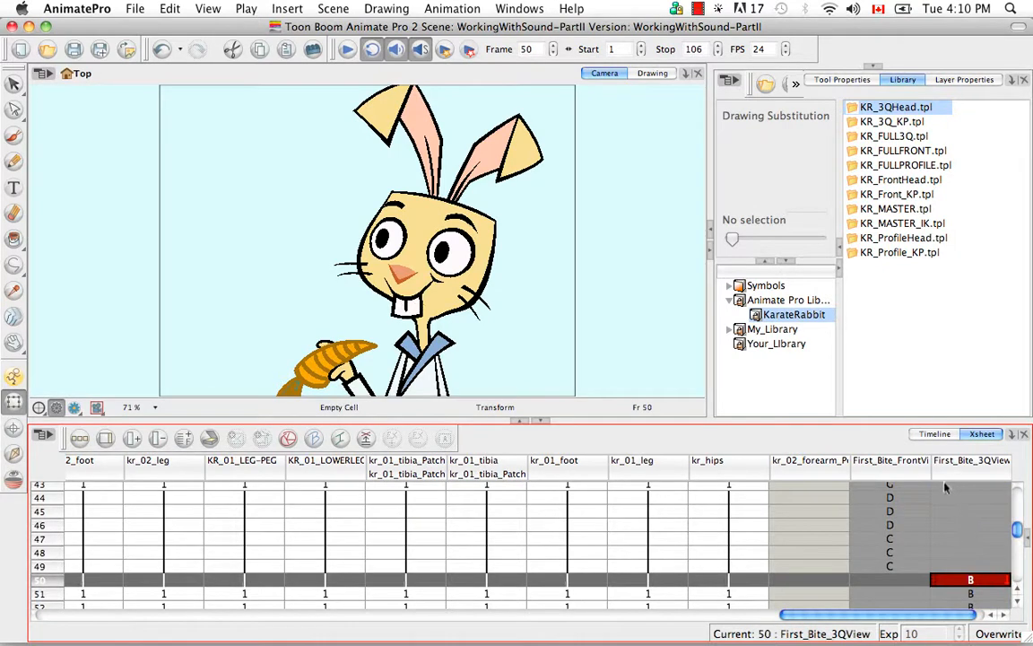
pyautogui.click(958, 81)
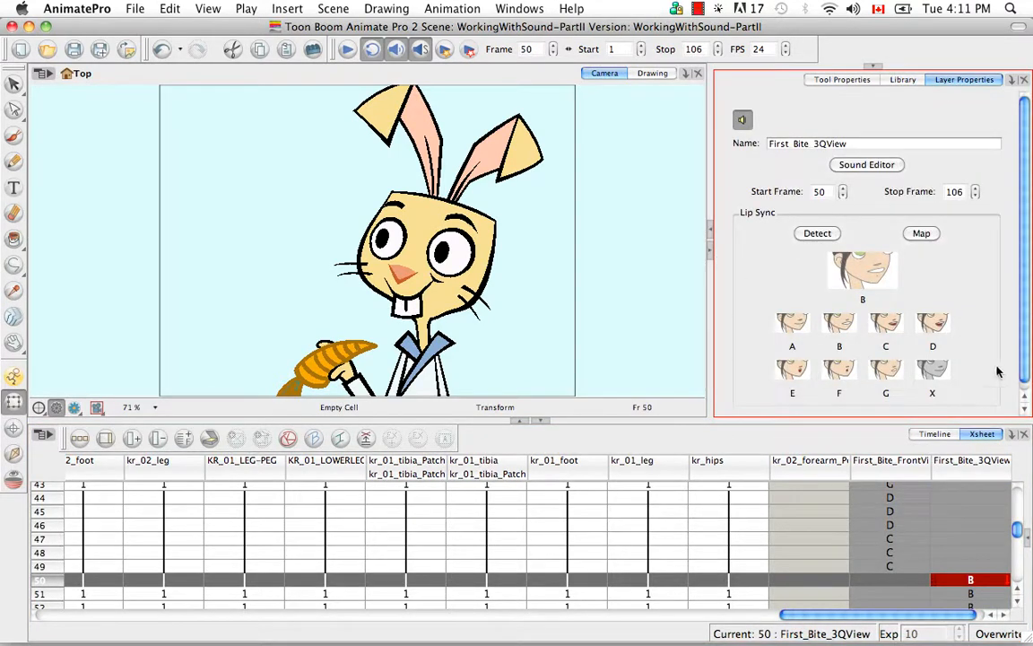
pyautogui.click(922, 233)
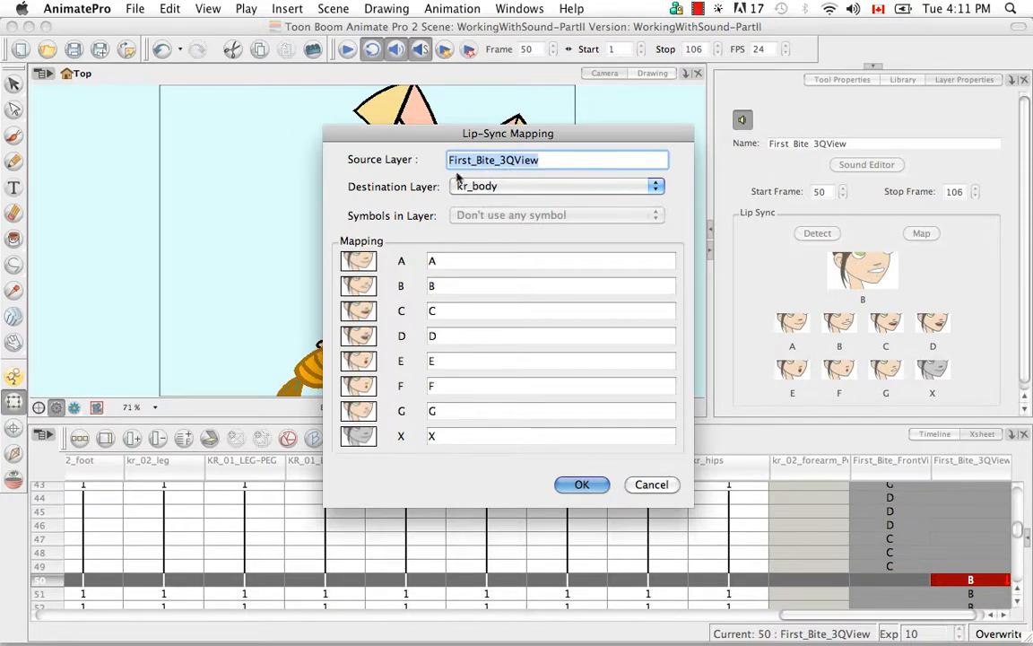
pyautogui.click(655, 186)
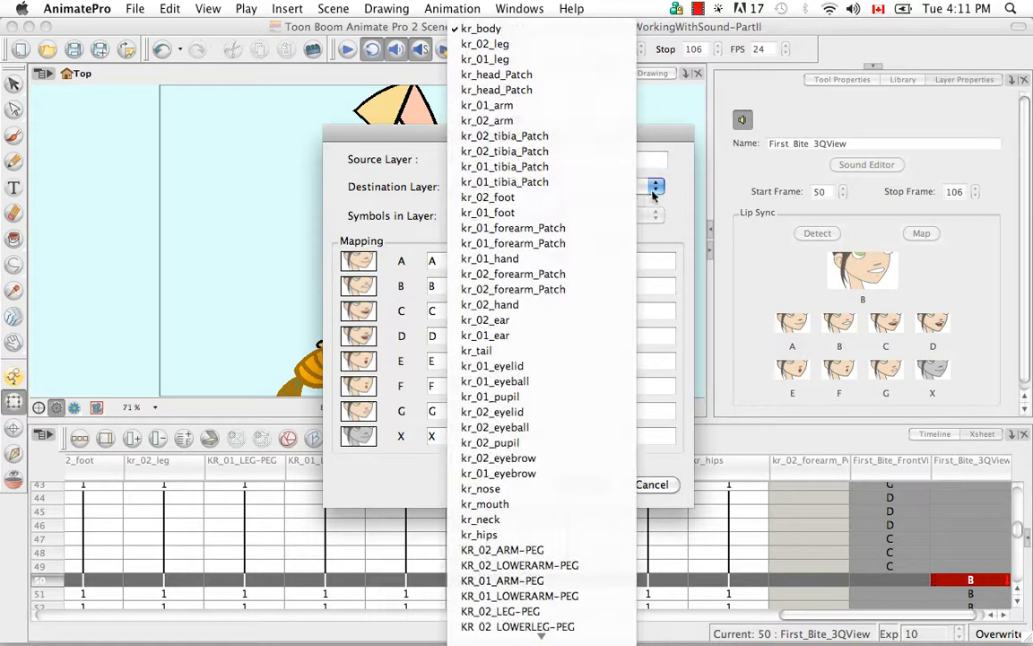
pyautogui.click(562, 505)
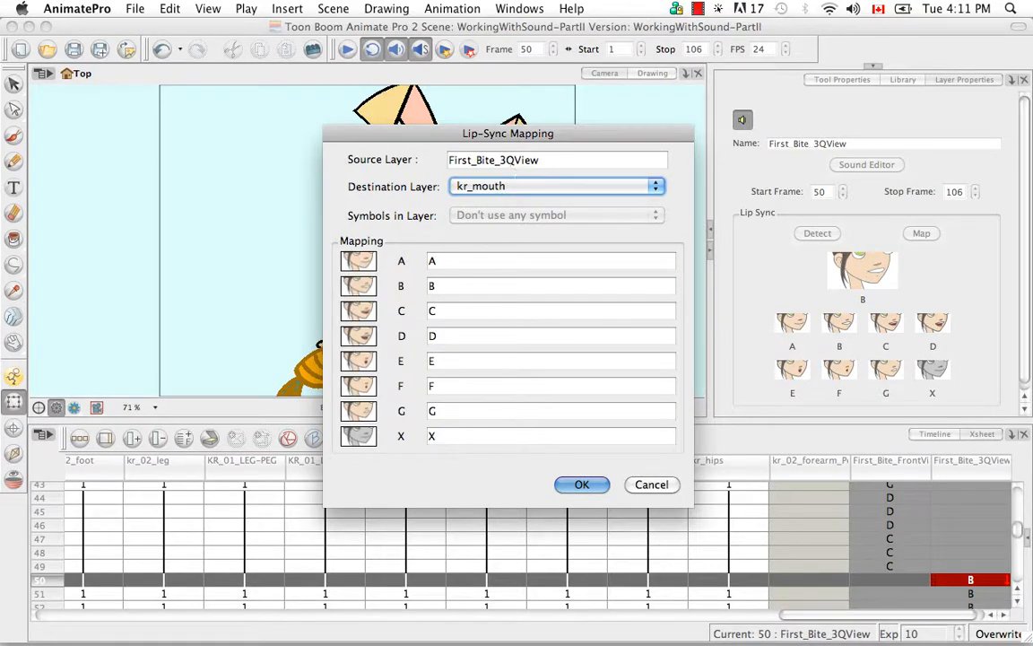
# Map mouth shapes A to G and X to the drawings qa, qb, qc, qd, qe, qf, qg and qx, and apply the mapping
pyautogui.press('Tab')
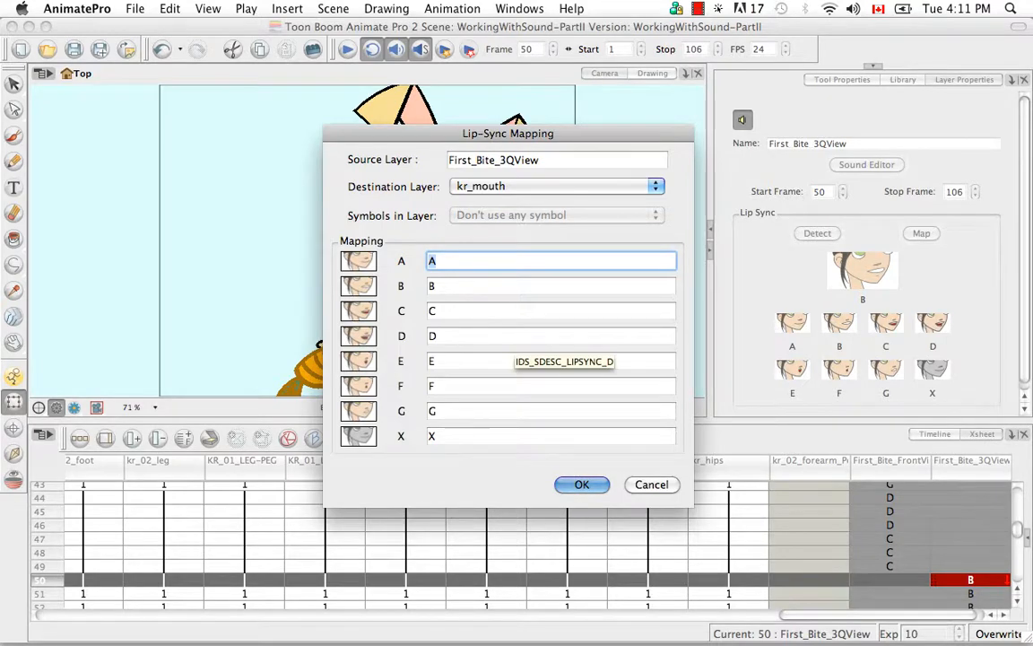
pyautogui.write('qa')
pyautogui.press('Tab')
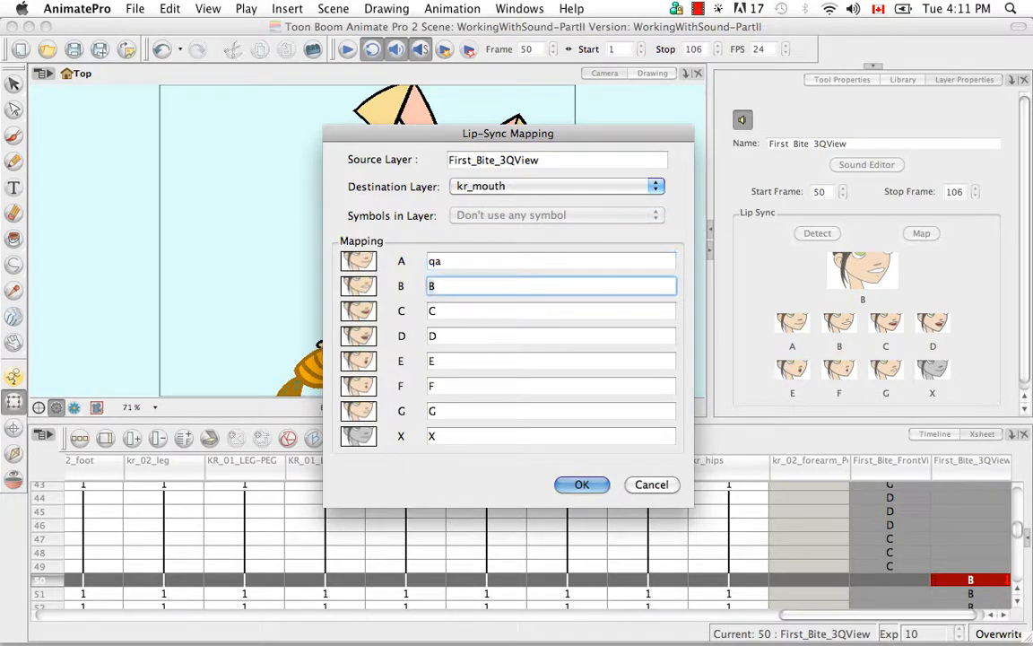
pyautogui.write('qb')
pyautogui.press('Tab')
pyautogui.write('qc')
pyautogui.press('Tab')
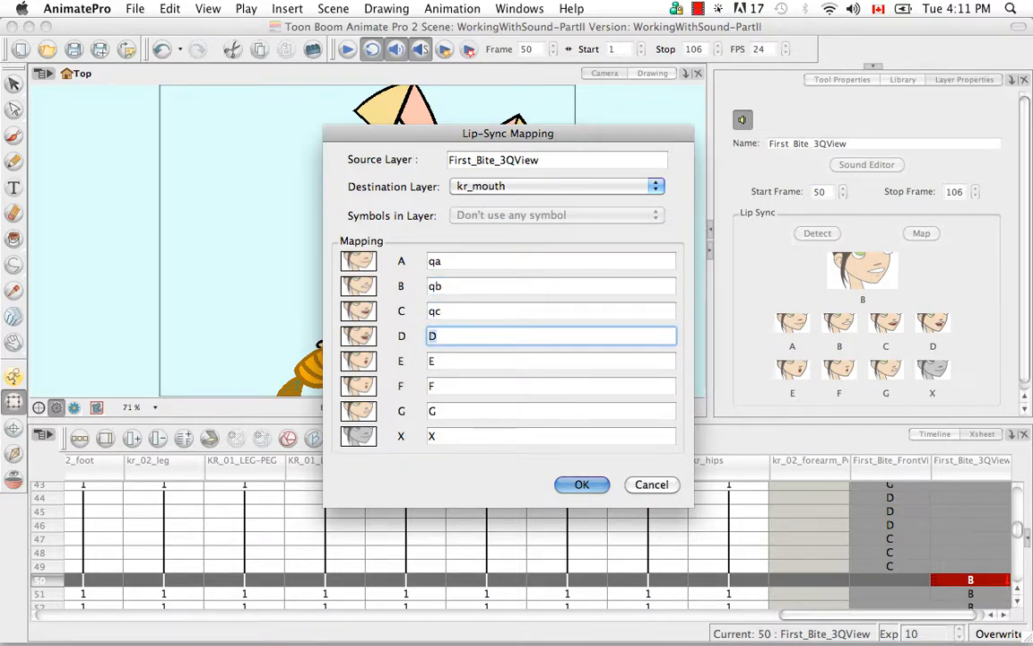
pyautogui.write('qd')
pyautogui.press('Tab')
pyautogui.write('qe')
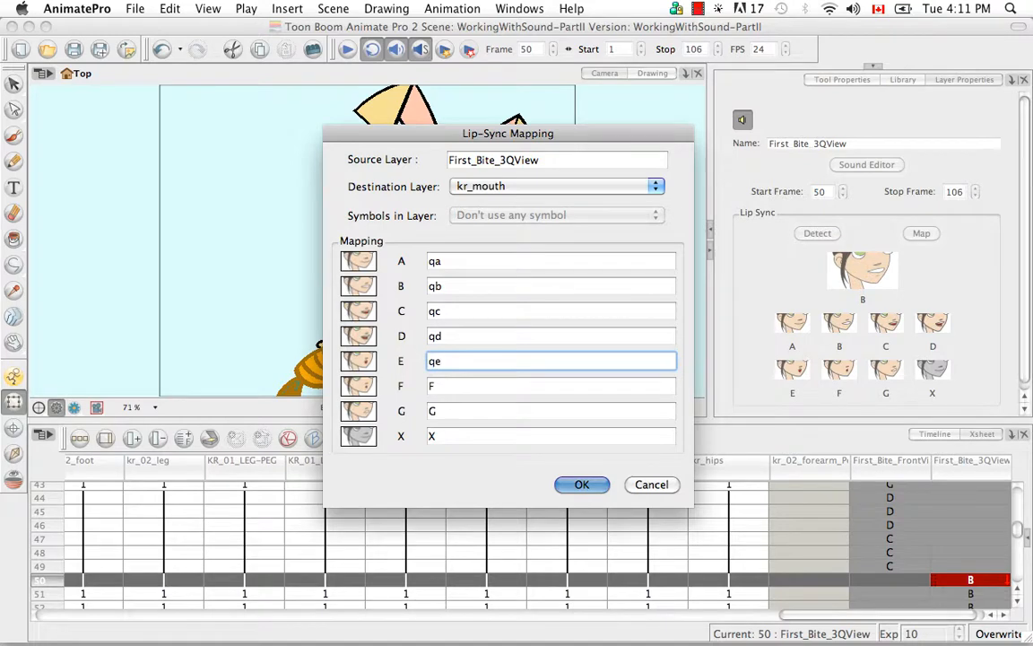
pyautogui.press('Tab')
pyautogui.write('qf')
pyautogui.press('Tab')
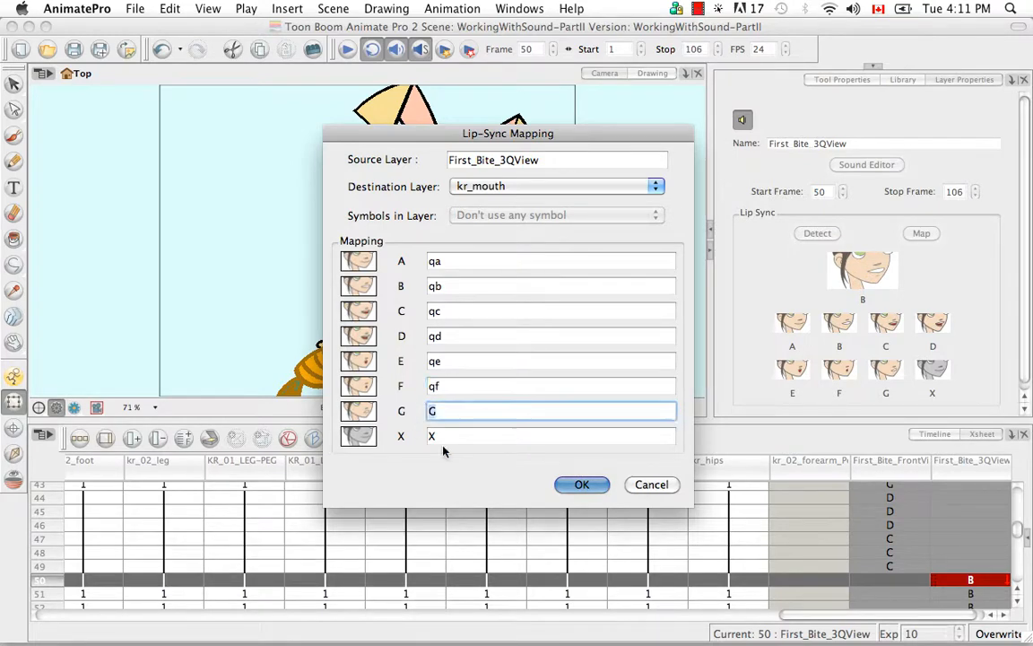
pyautogui.write('qg')
pyautogui.press('Tab')
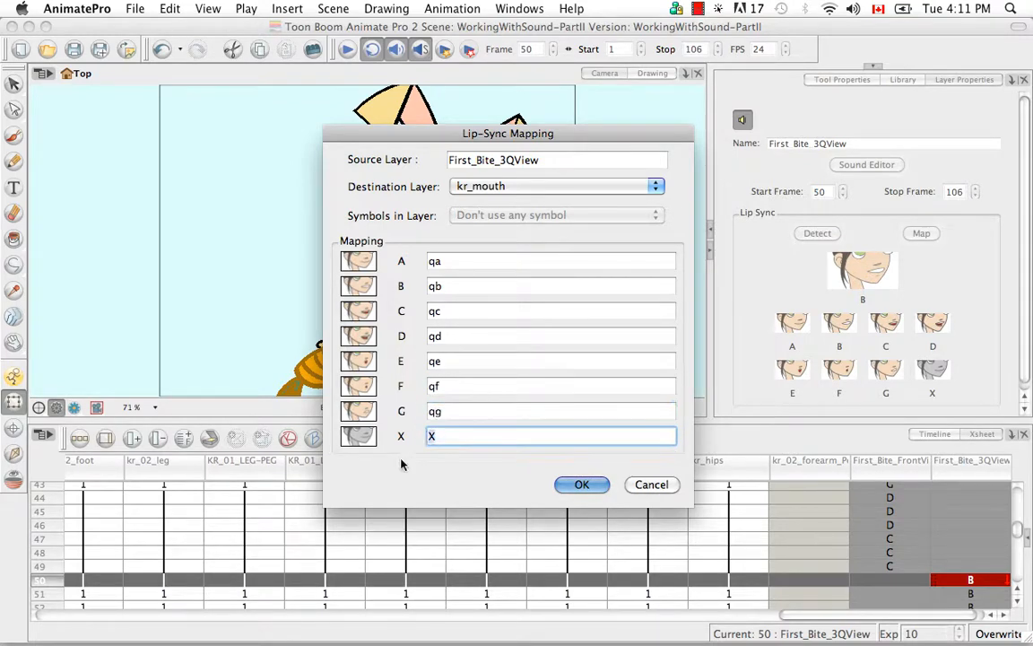
pyautogui.write('qx')
pyautogui.click(583, 484)
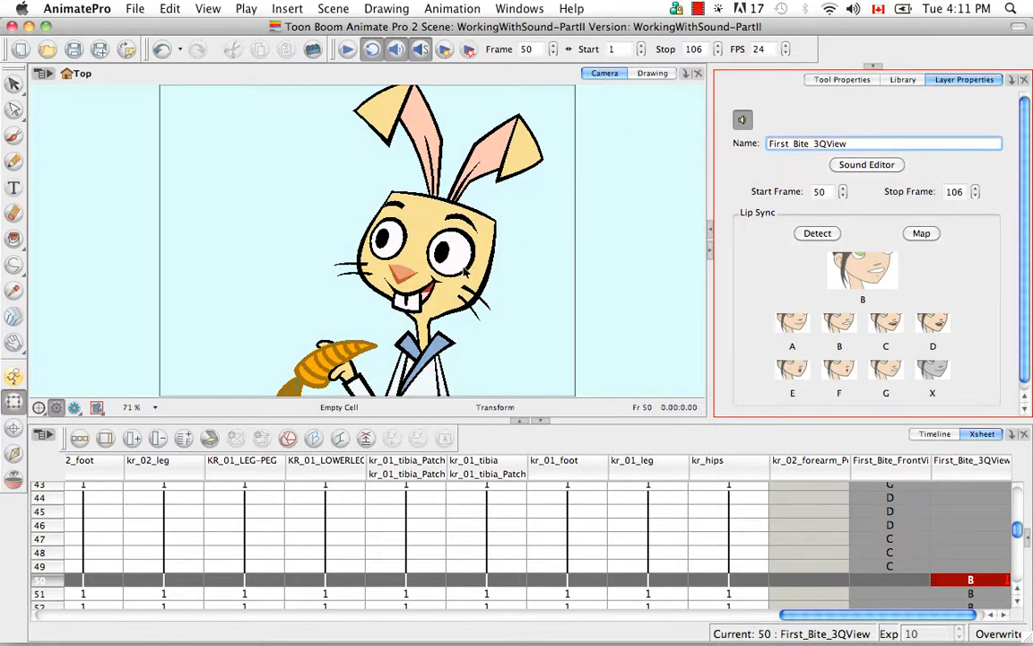
# Return to the timeline and scrub from frame 50 to frame 76 to check the three-quarter view lip-sync
pyautogui.click(933, 434)
pyautogui.moveTo(592, 468); pyautogui.dragTo(773, 492)
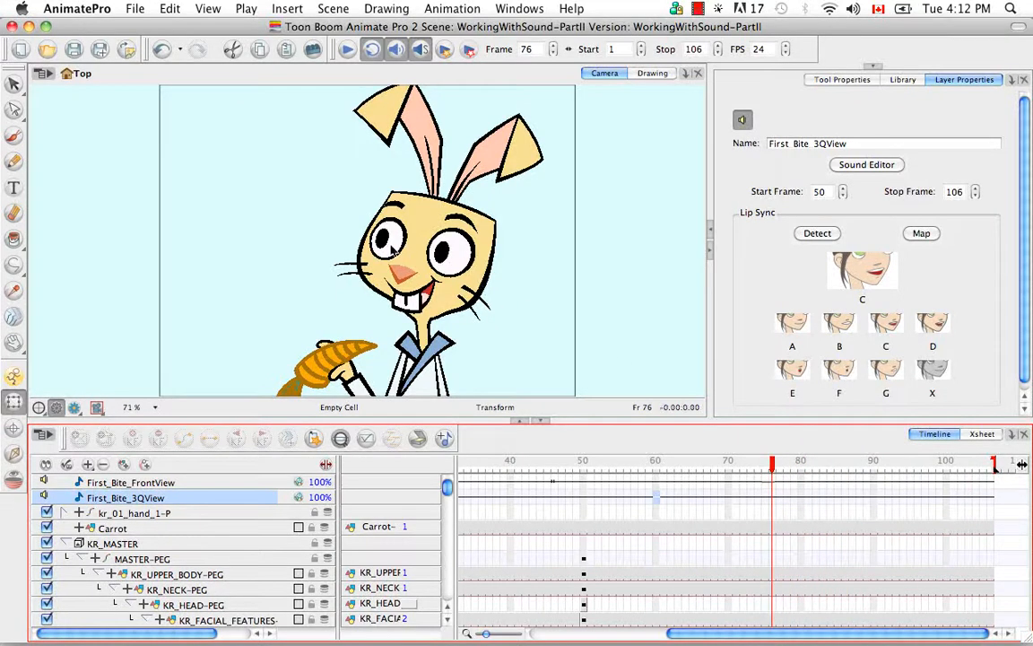